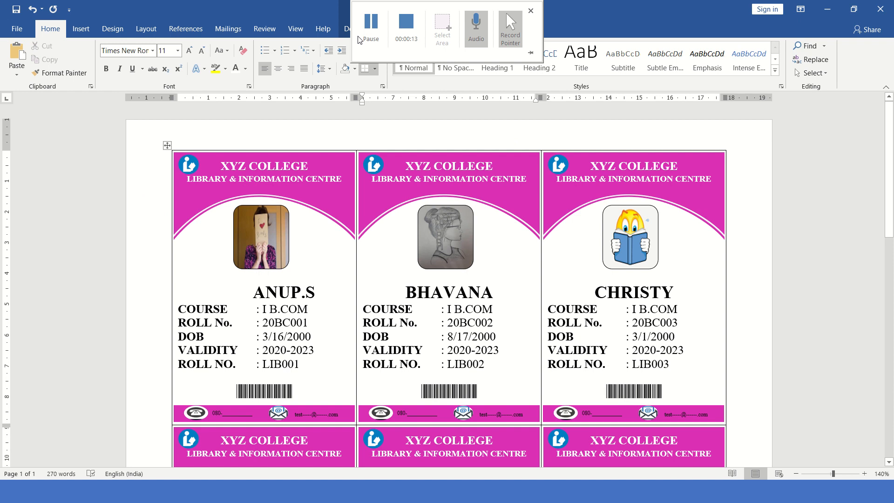
# Examine the finished library ID cards in the ID Card document, from the first row to the last
pyautogui.scroll(-10, 434, 202)
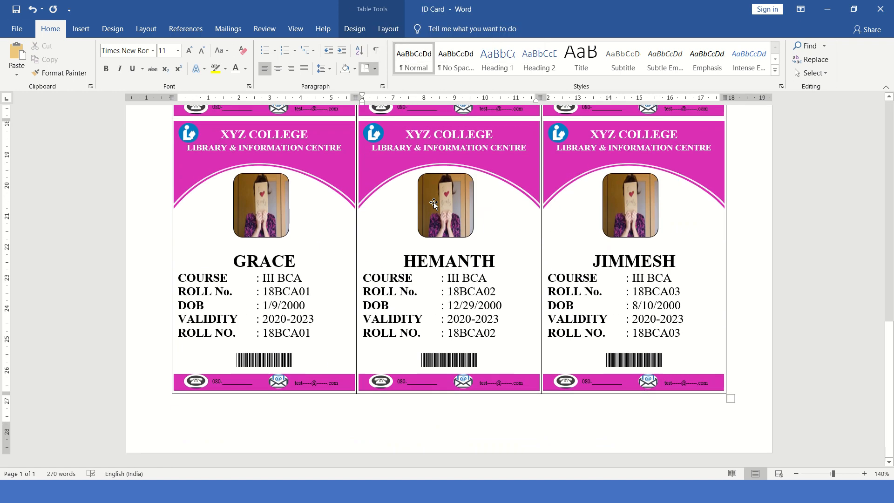
pyautogui.scroll(10, 434, 202)
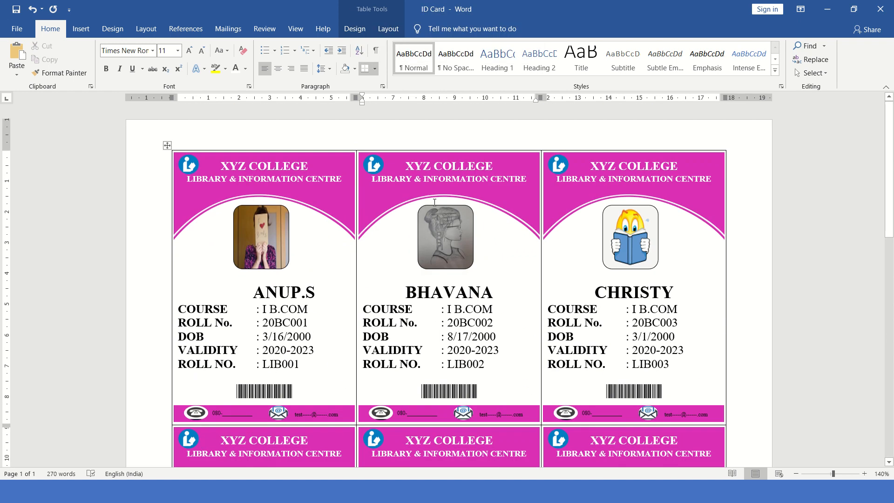
pyautogui.scroll(-10, 434, 202)
pyautogui.scroll(2, 431, 220)
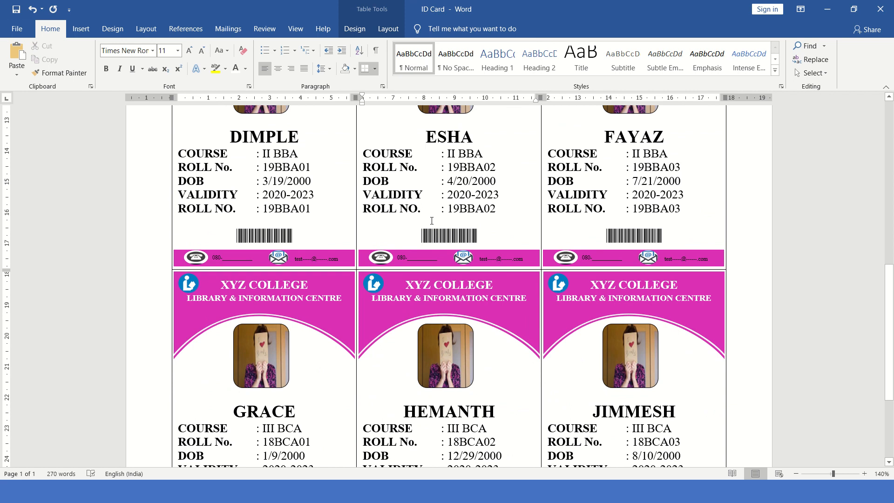
pyautogui.scroll(8, 431, 220)
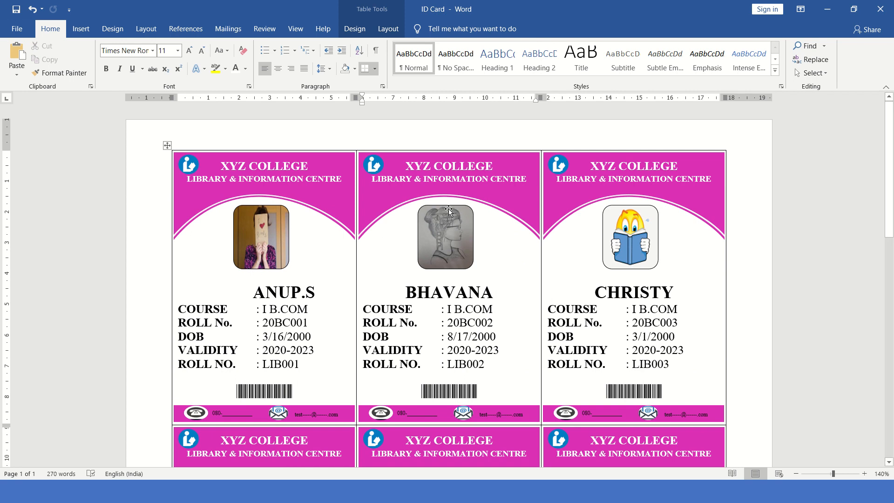
pyautogui.click(448, 208)
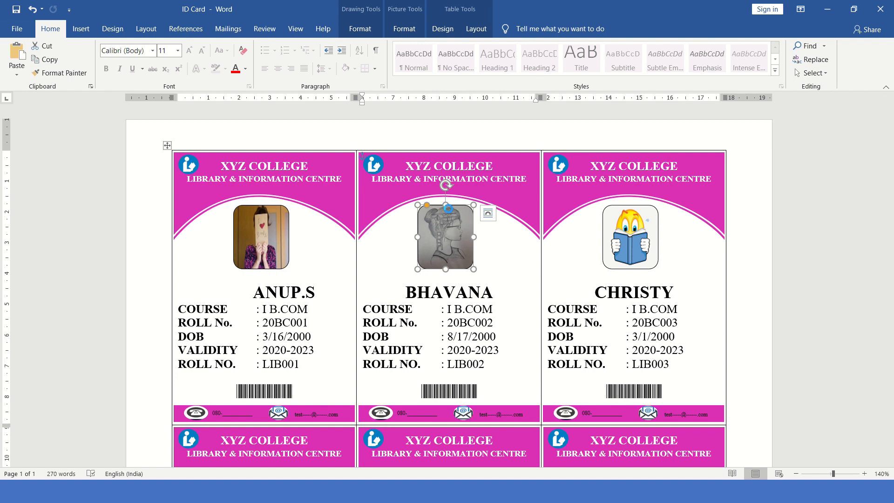
# Create a new blank document with A4 paper size and portrait orientation
pyautogui.hotkey('ctrl', 'n')
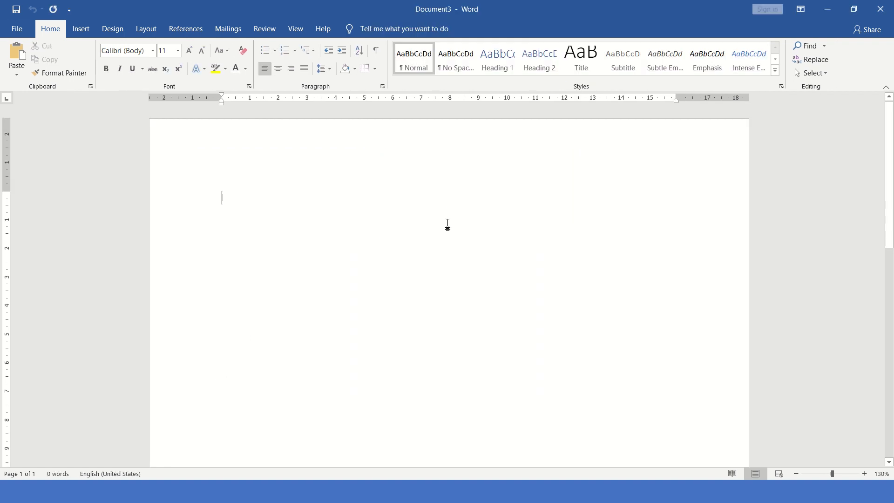
pyautogui.click(153, 28)
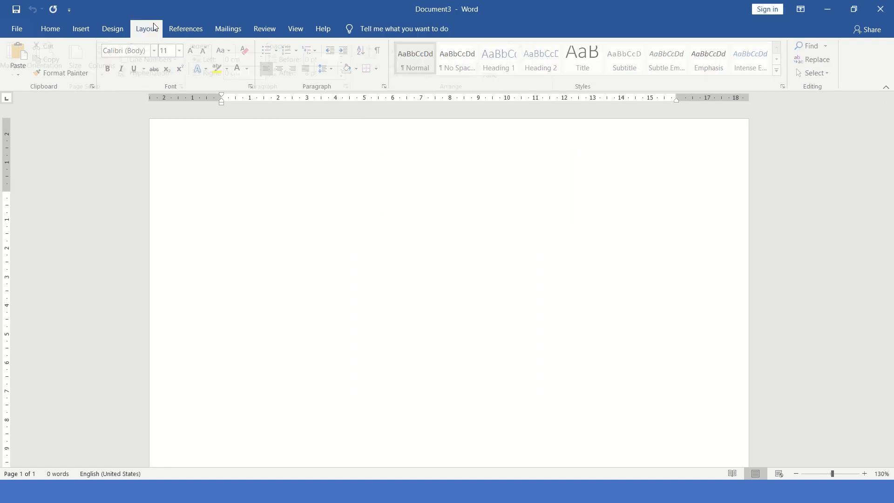
pyautogui.click(88, 71)
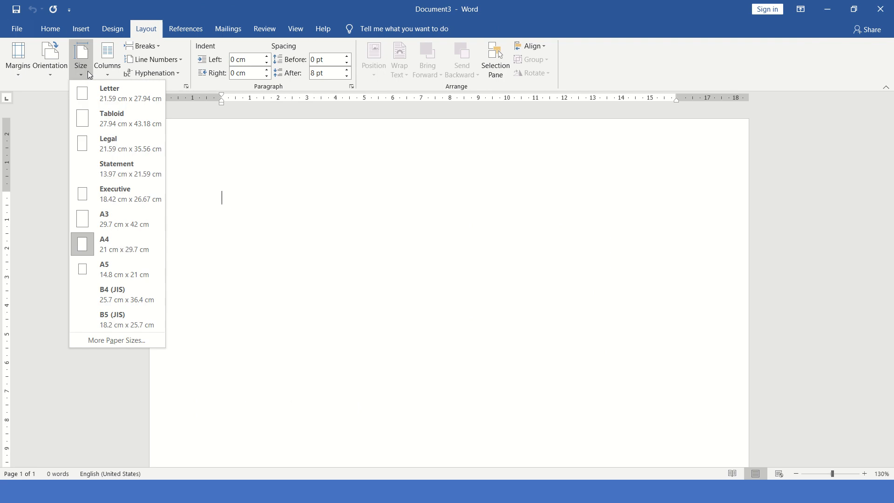
pyautogui.click(120, 244)
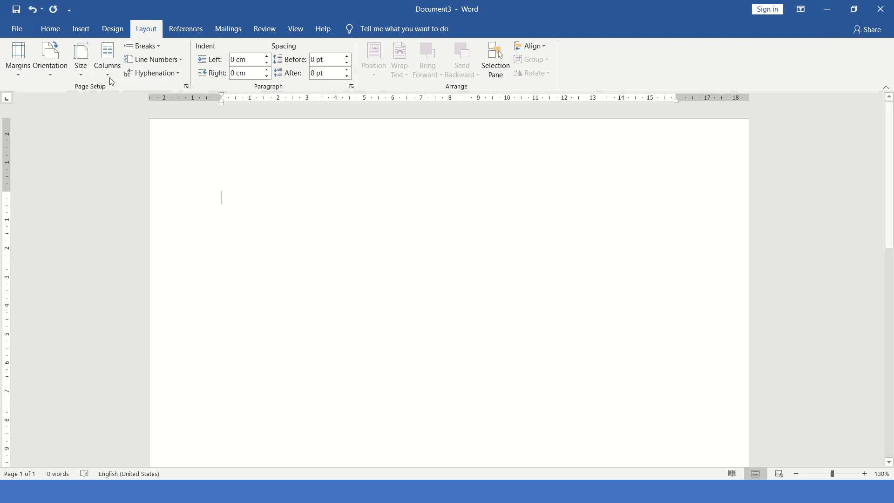
pyautogui.click(46, 65)
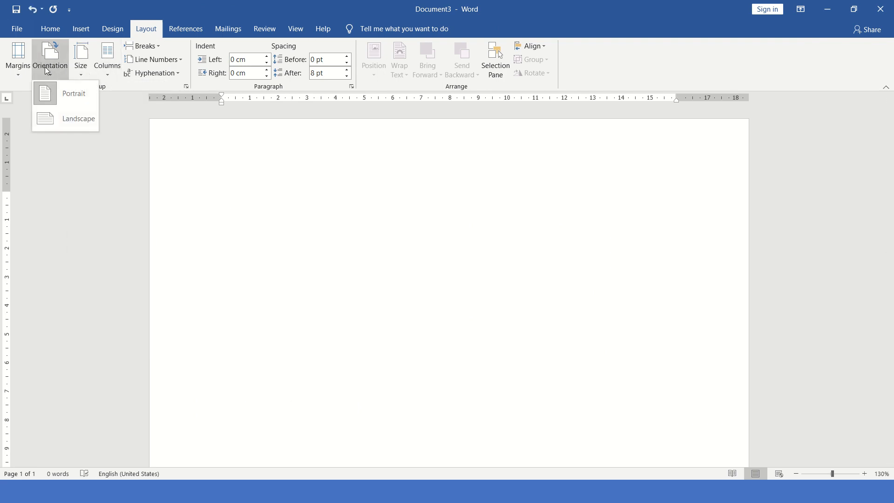
pyautogui.click(65, 101)
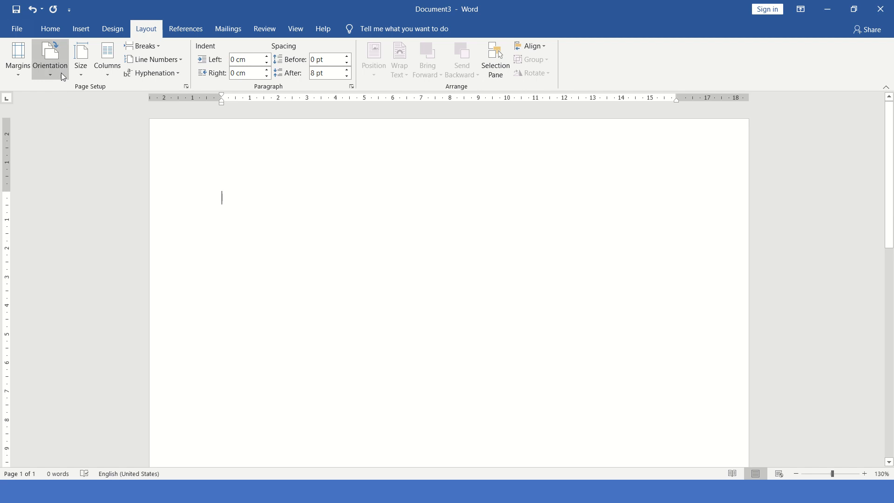
# Set the page margins to the Narrow preset
pyautogui.click(58, 72)
pyautogui.click(19, 60)
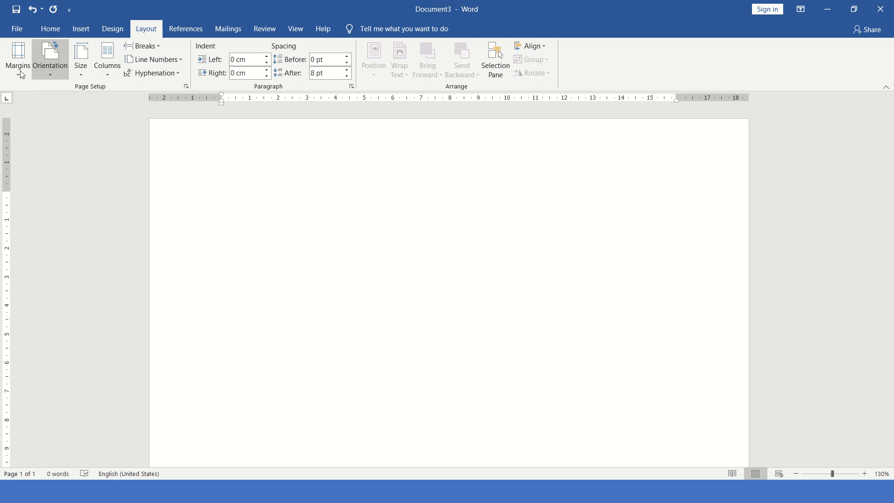
pyautogui.click(19, 60)
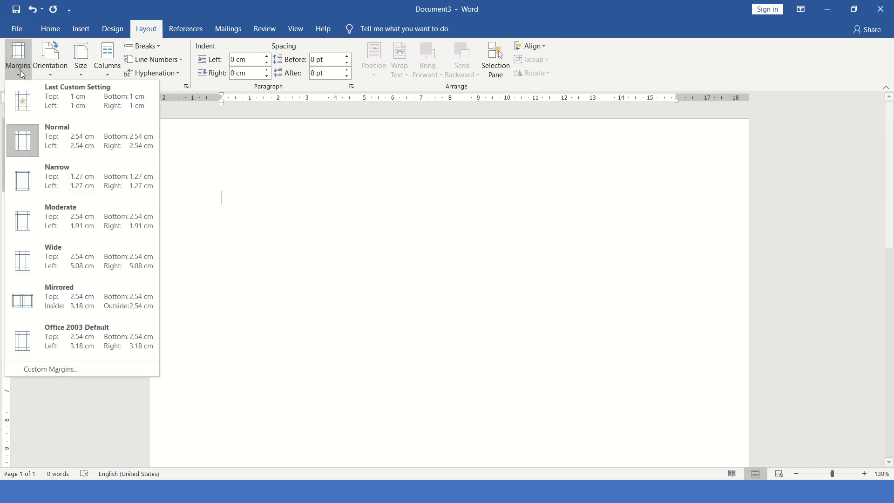
pyautogui.click(50, 177)
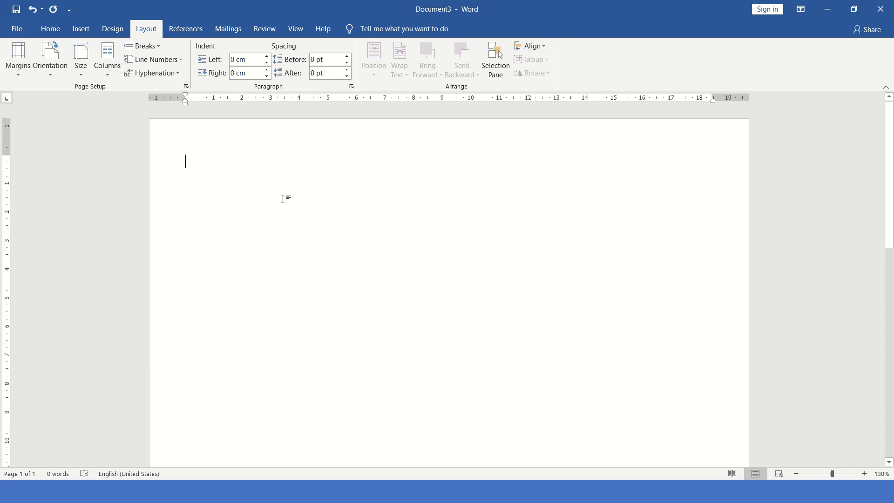
# Insert a table with three columns and three rows
pyautogui.click(88, 31)
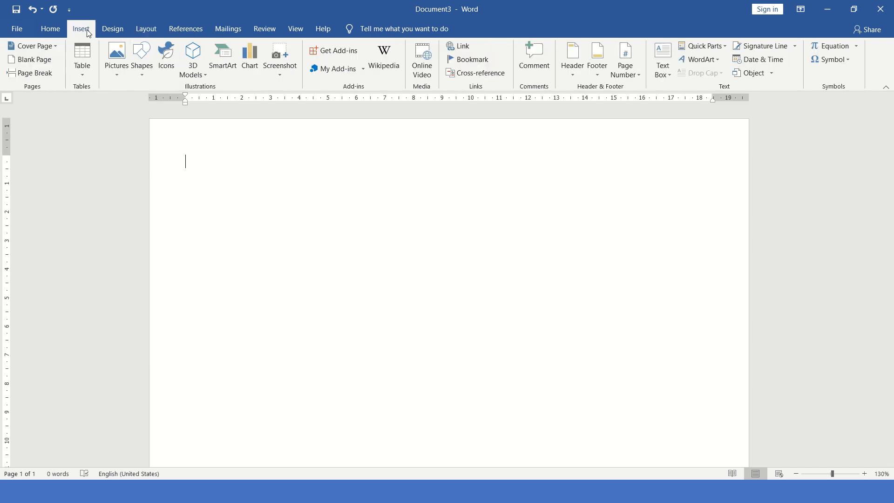
pyautogui.click(84, 65)
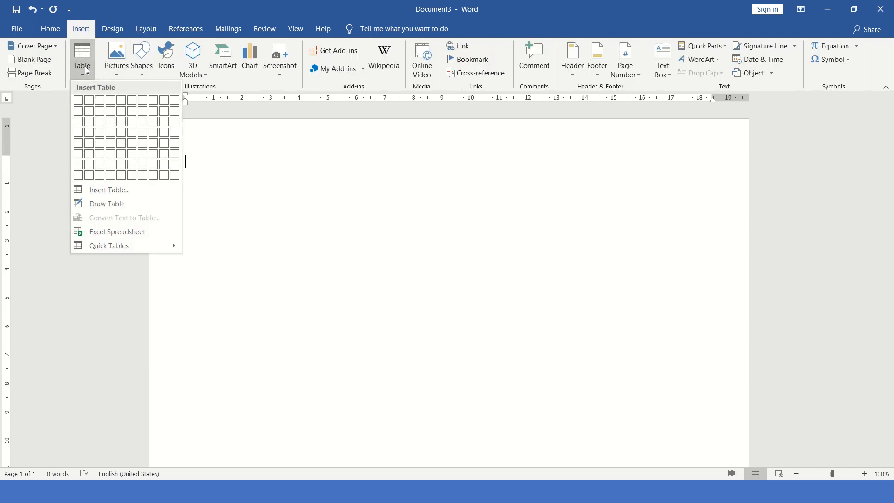
pyautogui.click(99, 122)
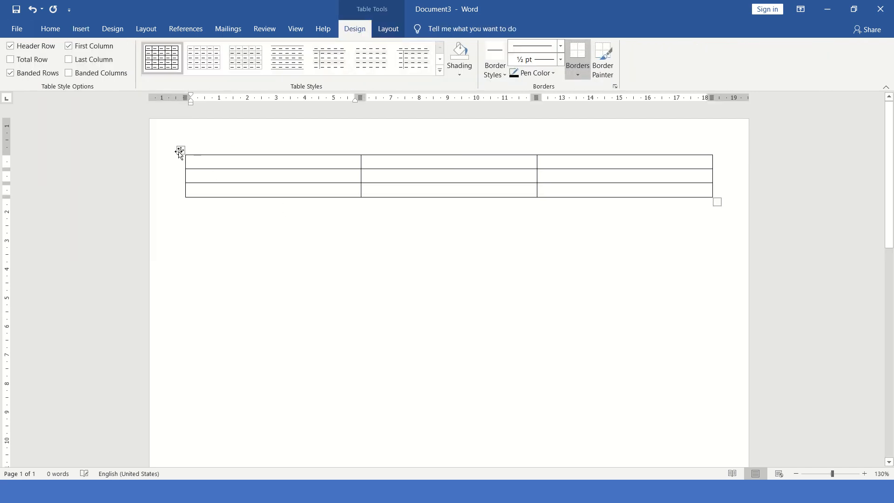
# Set the row height of the whole table to 8.8 cm
pyautogui.click(179, 151)
pyautogui.click(389, 31)
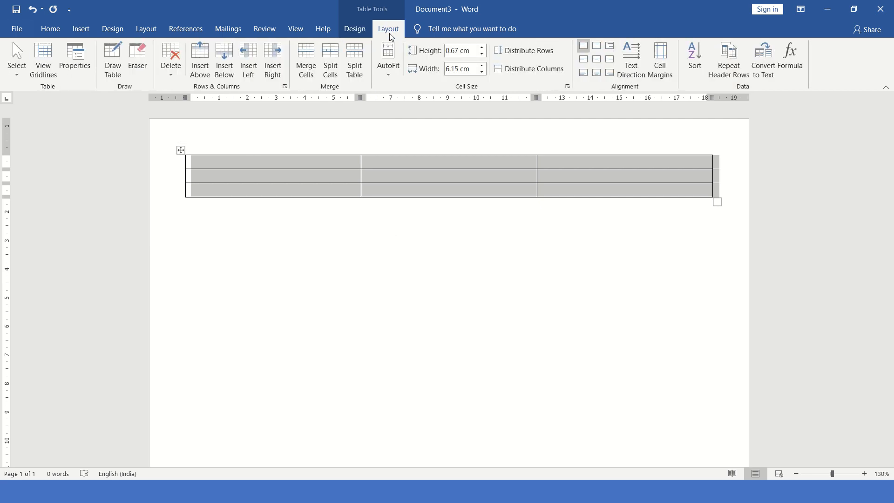
pyautogui.click(484, 48)
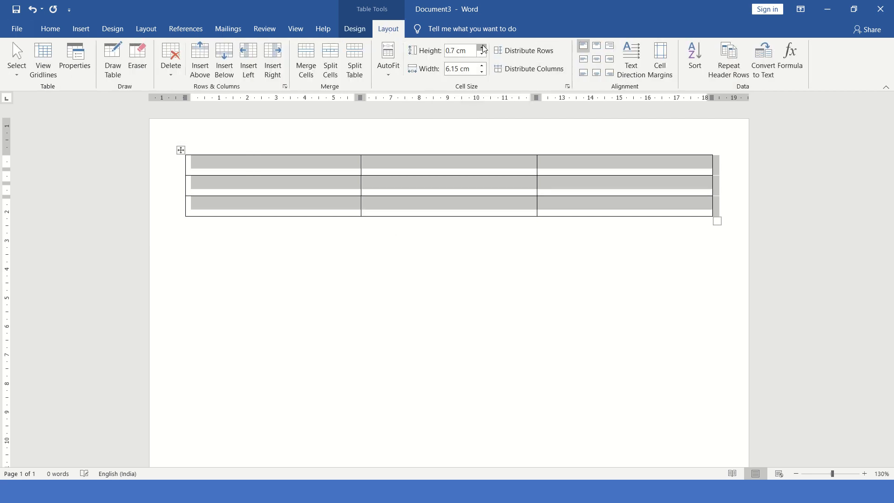
pyautogui.click(484, 49)
pyautogui.click(484, 49)
pyautogui.moveTo(484, 48); pyautogui.dragTo(484, 107)
pyautogui.scroll(-8, 469, 144)
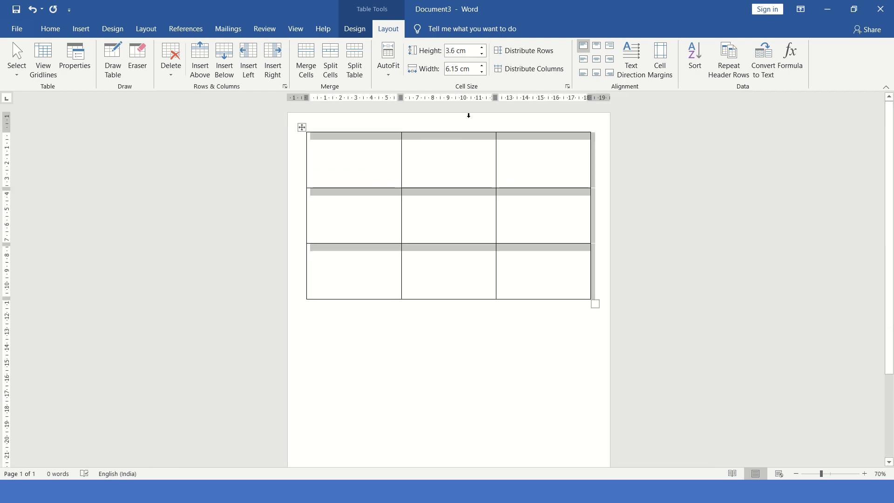
pyautogui.moveTo(484, 49); pyautogui.dragTo(484, 51)
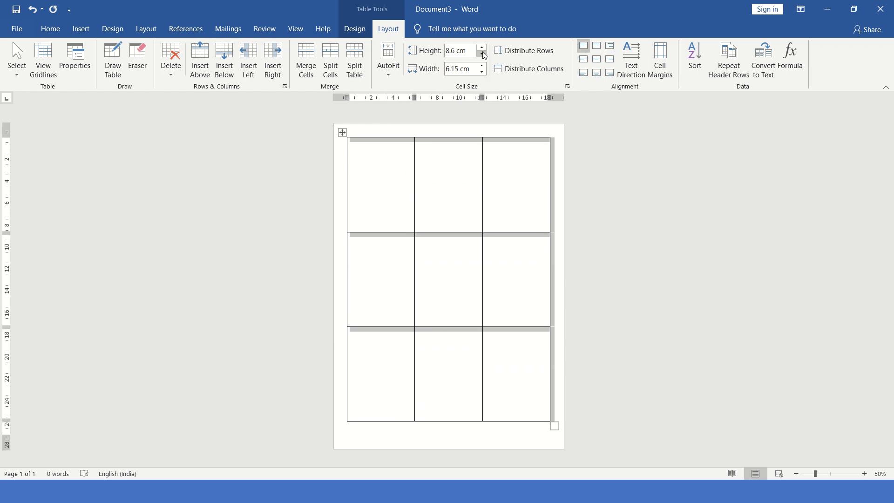
pyautogui.click(484, 51)
# Set the table's column width to 5.9 cm and its row height to 8.7 cm
pyautogui.click(483, 66)
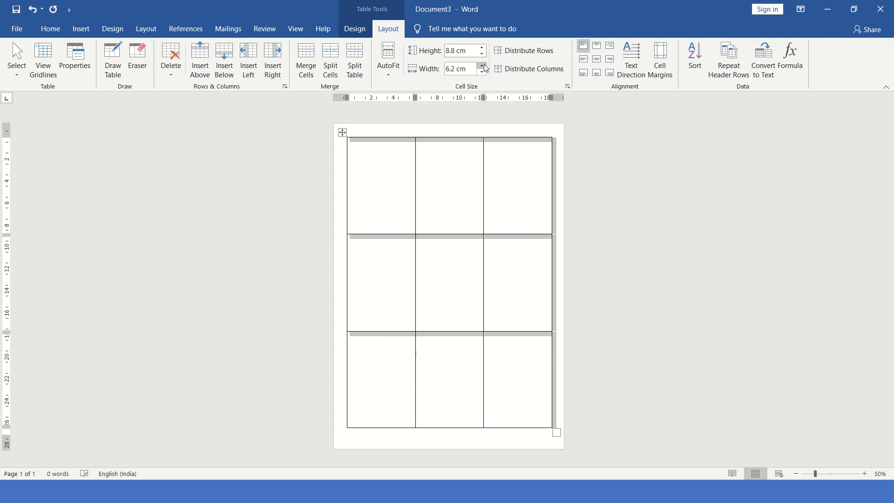
pyautogui.click(481, 73)
pyautogui.click(481, 73)
pyautogui.click(481, 73)
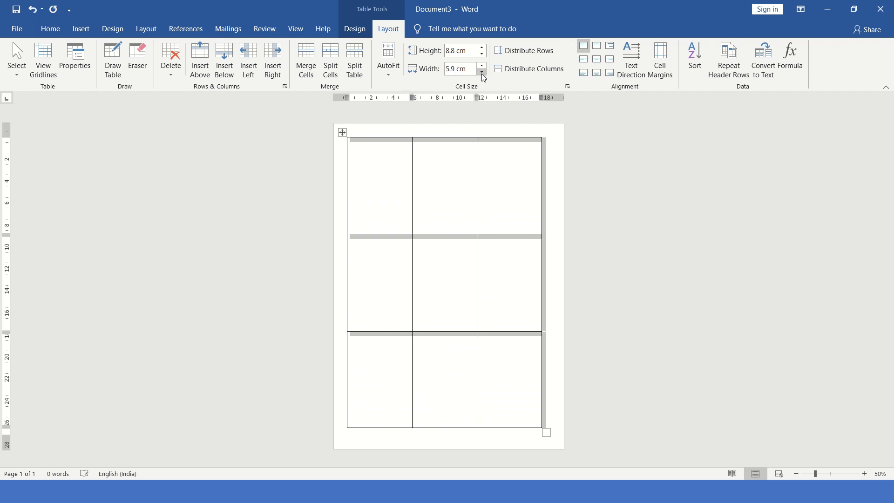
pyautogui.click(482, 54)
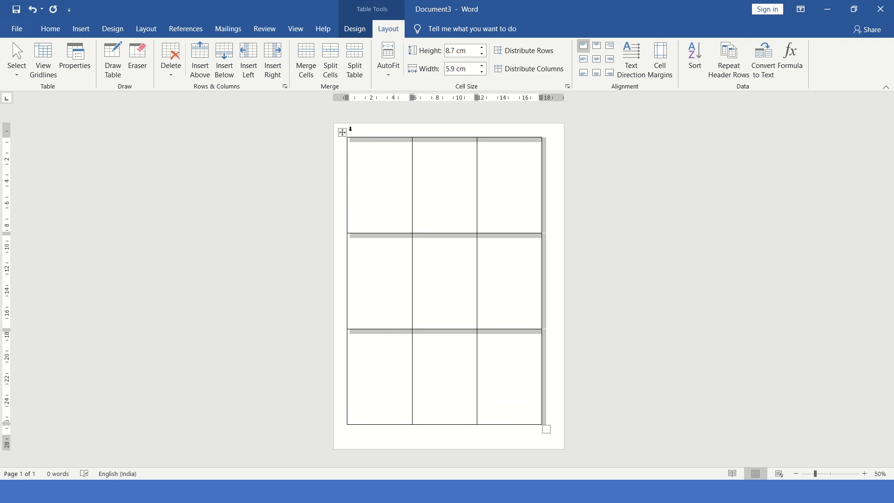
# Shift the whole table slightly to the right so it is centred between the page edges
pyautogui.moveTo(343, 134); pyautogui.dragTo(347, 134)
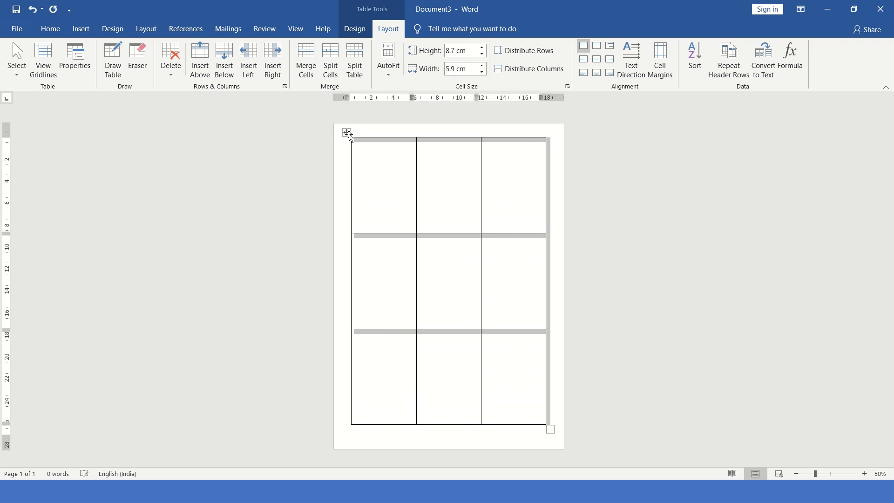
pyautogui.click(387, 170)
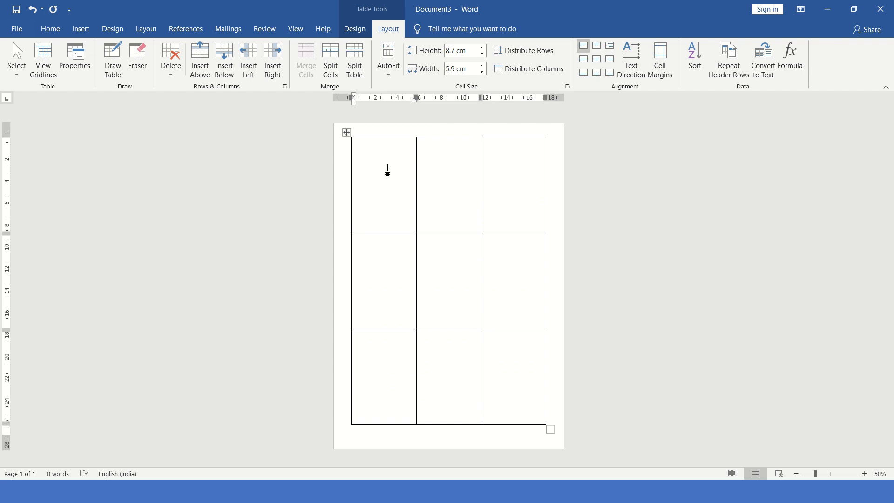
# Add blank lines in the table's first cell to bring the insertion point below its middle
pyautogui.keyDown('ctrl'); pyautogui.scroll(8, 387, 170); pyautogui.keyUp('ctrl')
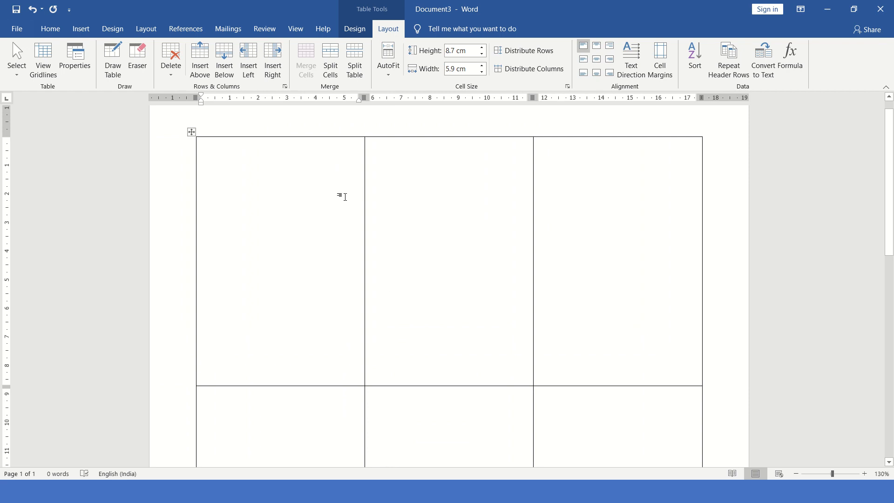
pyautogui.scroll(1, 331, 198)
pyautogui.press('Return')
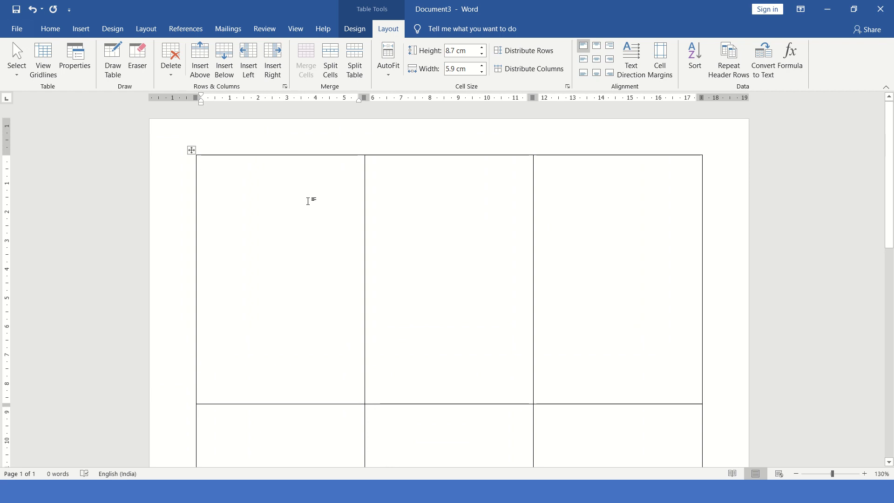
pyautogui.press('Return')
pyautogui.press('Return')
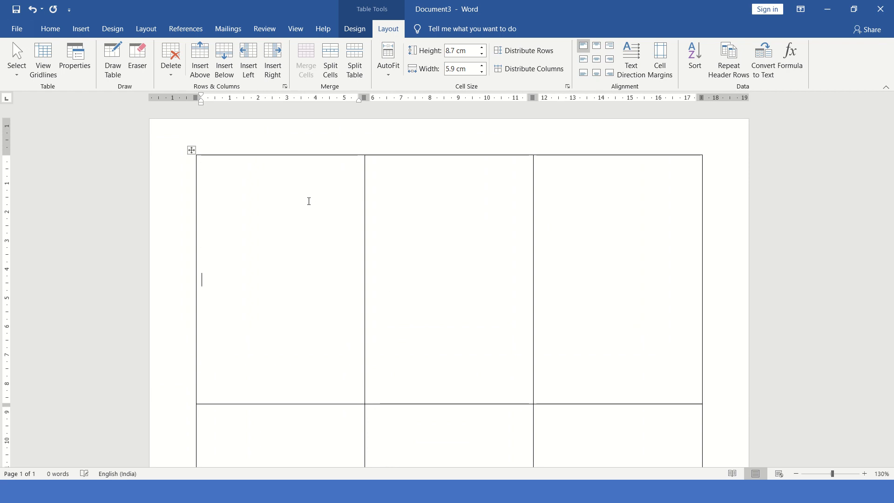
pyautogui.press('Return')
pyautogui.press('Return')
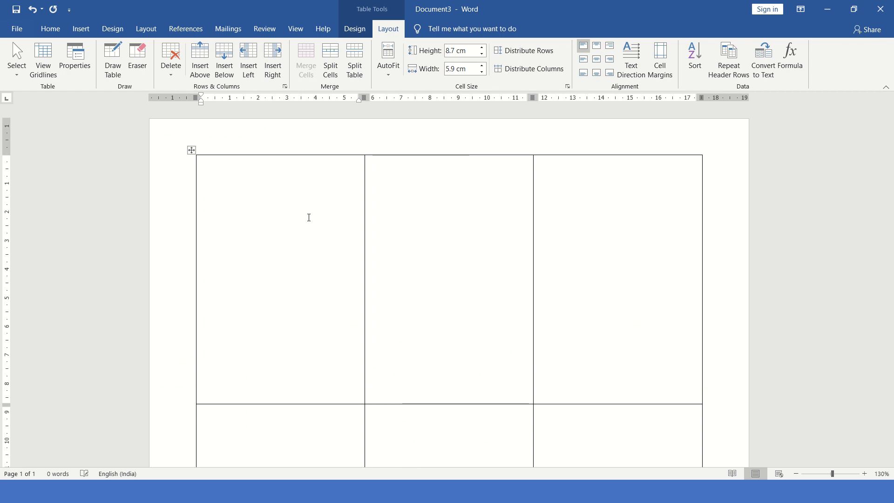
pyautogui.click(224, 301)
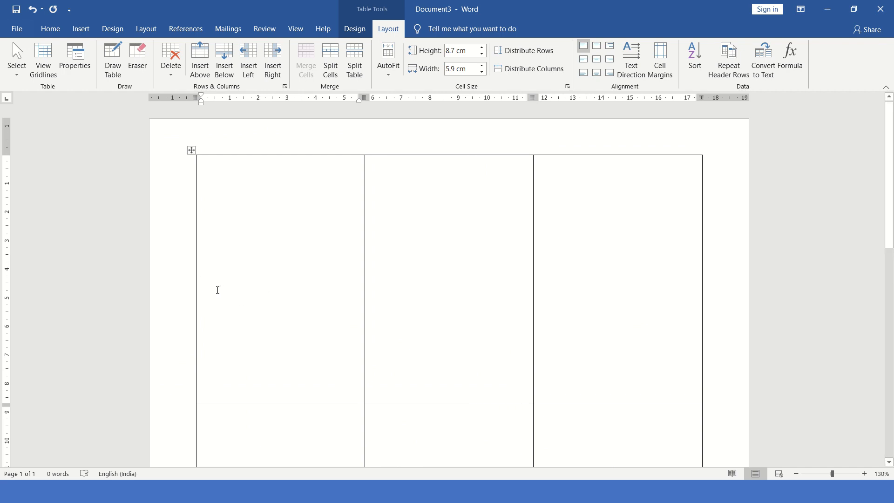
# Switch to the ID CARD workbook in Excel and review the student data columns from NAME through BARCODE
pyautogui.hotkey('alt', 'Tab')
pyautogui.hotkey('alt', 'Tab')
pyautogui.hotkey('alt', 'Tab')
pyautogui.hotkey('alt', 'Tab')
pyautogui.hotkey('alt', 'Tab')
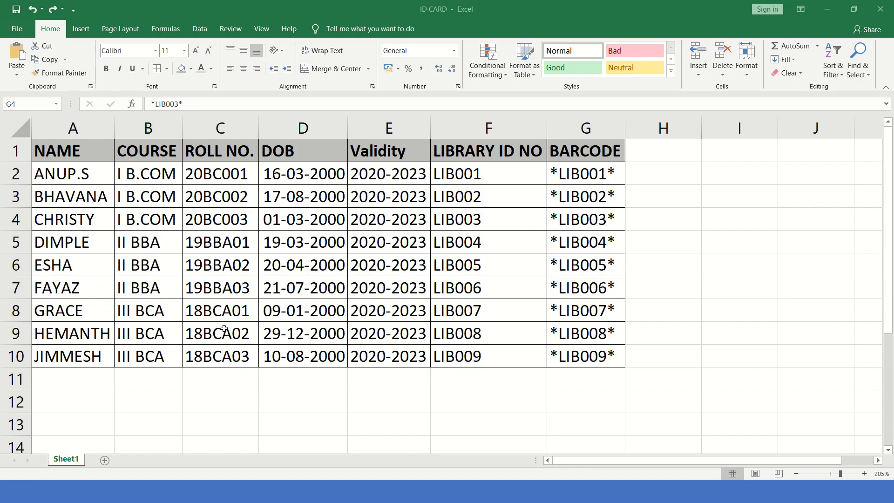
pyautogui.click(245, 258)
pyautogui.moveTo(70, 178); pyautogui.dragTo(87, 350)
pyautogui.click(80, 223)
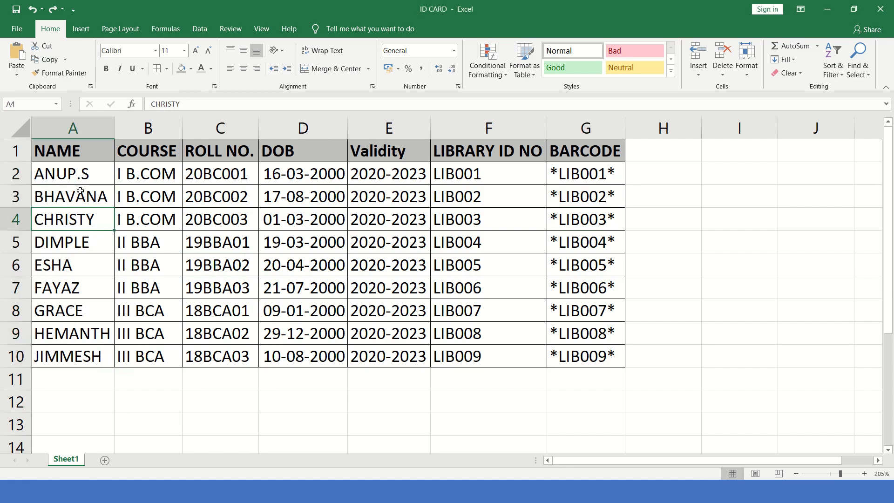
pyautogui.click(89, 145)
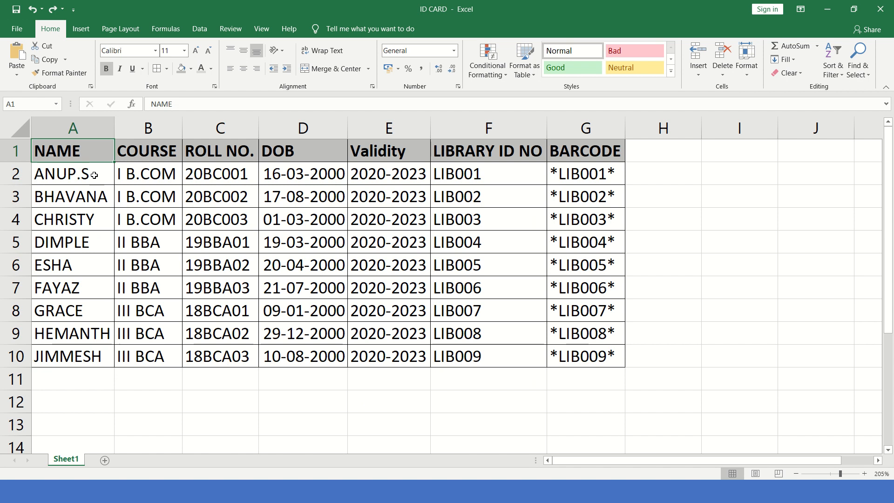
pyautogui.click(95, 133)
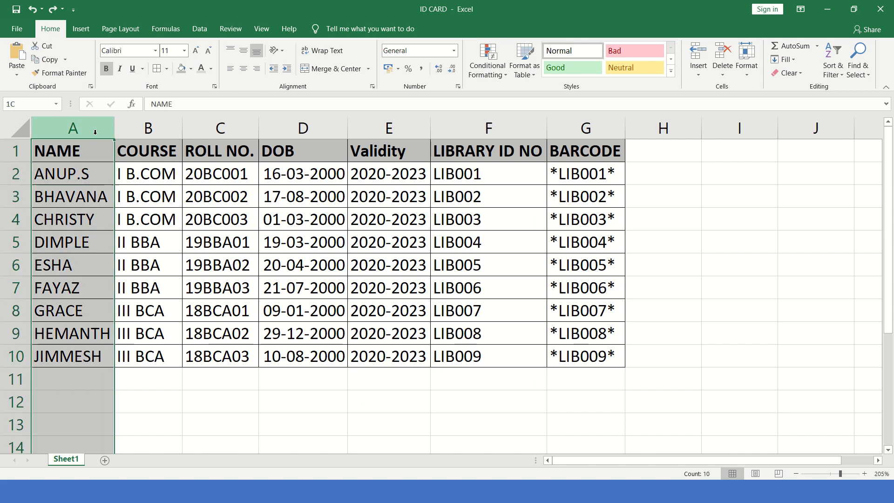
pyautogui.click(136, 125)
pyautogui.click(247, 125)
pyautogui.click(307, 128)
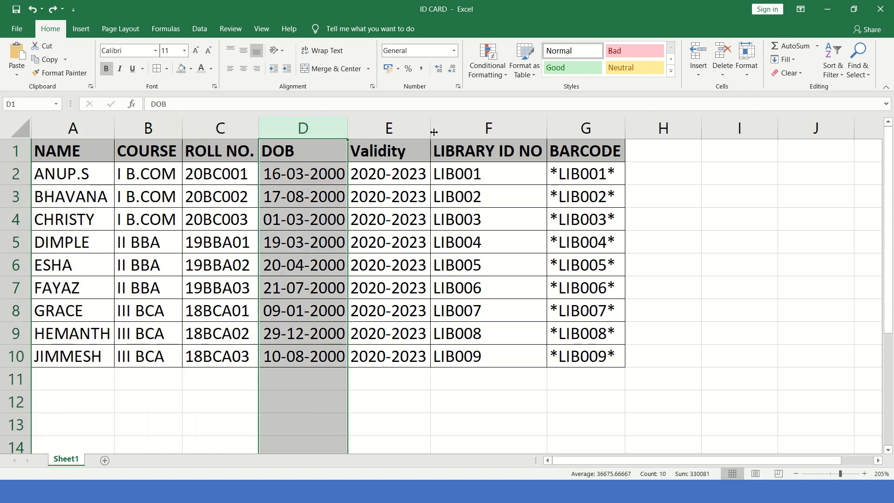
pyautogui.click(408, 125)
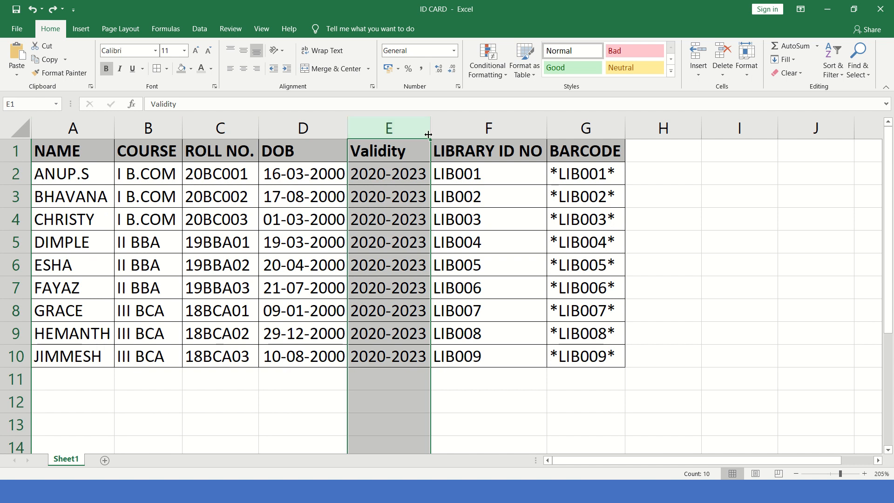
pyautogui.click(468, 163)
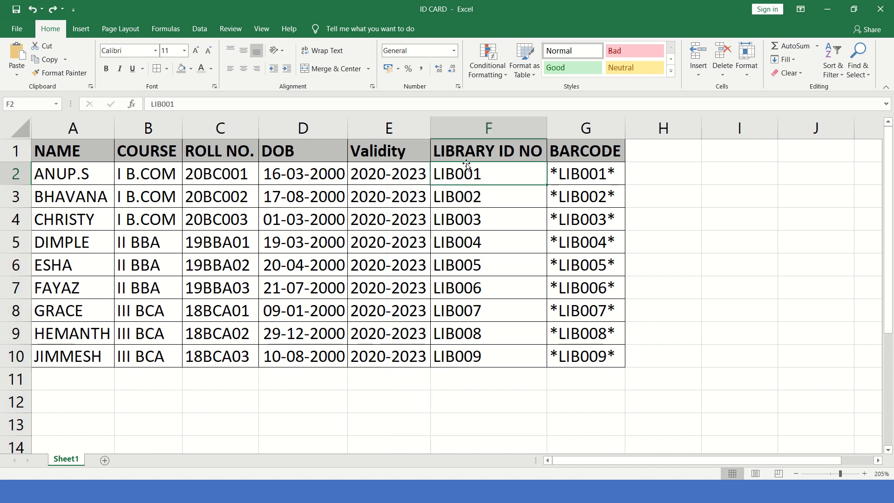
pyautogui.click(472, 124)
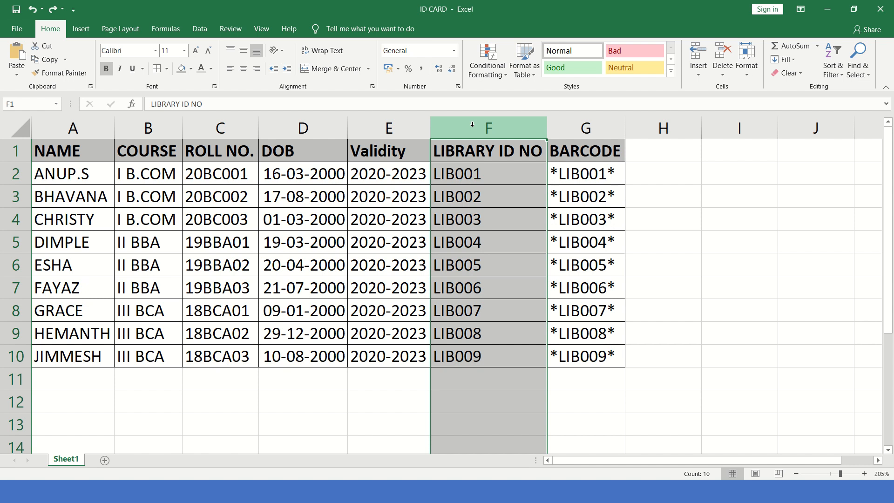
pyautogui.click(599, 172)
pyautogui.click(605, 147)
pyautogui.click(607, 132)
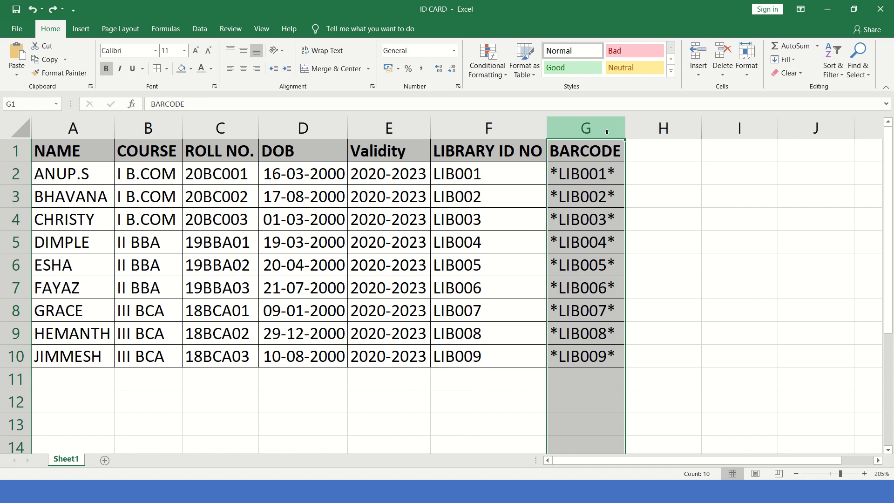
pyautogui.click(591, 173)
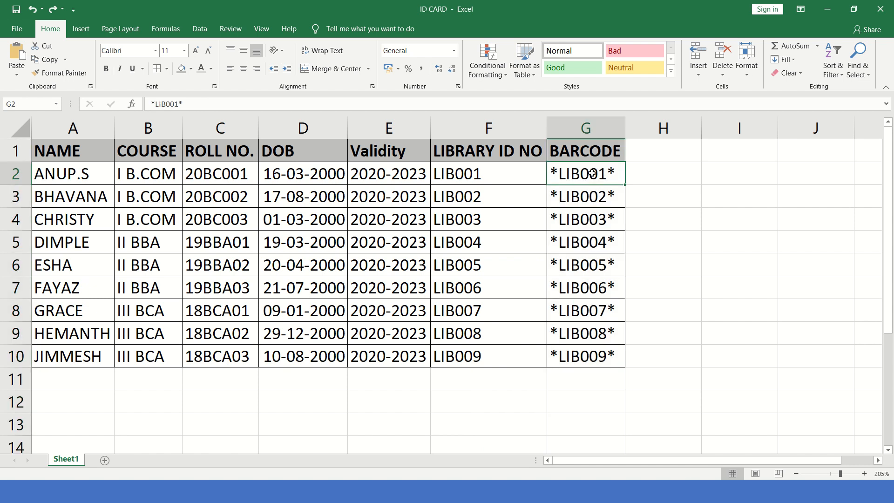
# Return to the Word document, place the insertion point on the first cell's last blank line, and check the workbook's column headings
pyautogui.hotkey('alt', 'Tab')
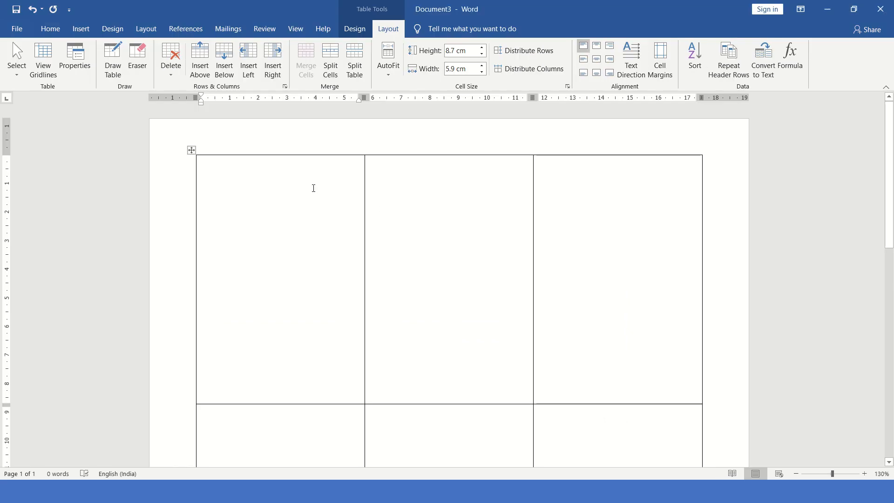
pyautogui.click(222, 295)
pyautogui.hotkey('alt', 'Tab')
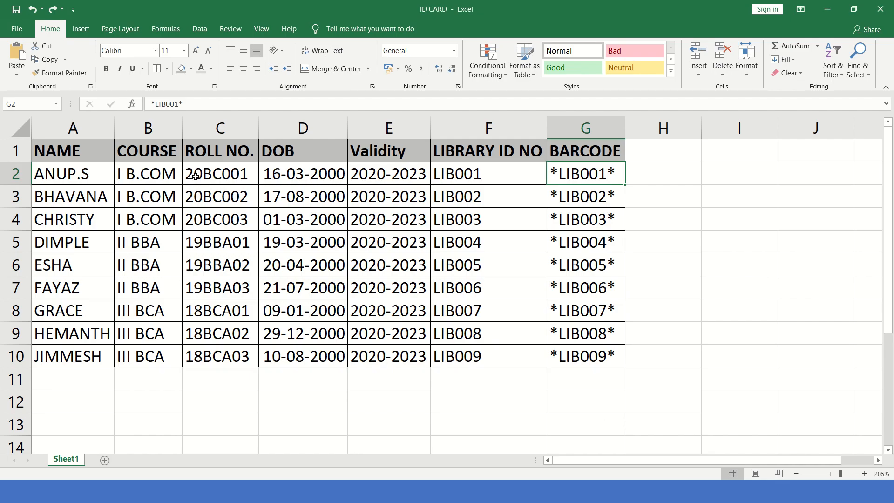
pyautogui.hotkey('alt', 'Tab')
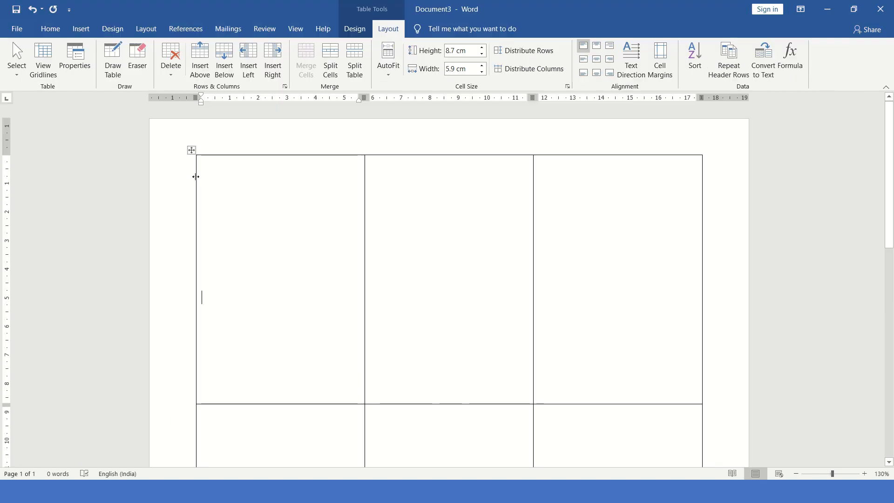
pyautogui.hotkey('alt', 'Tab')
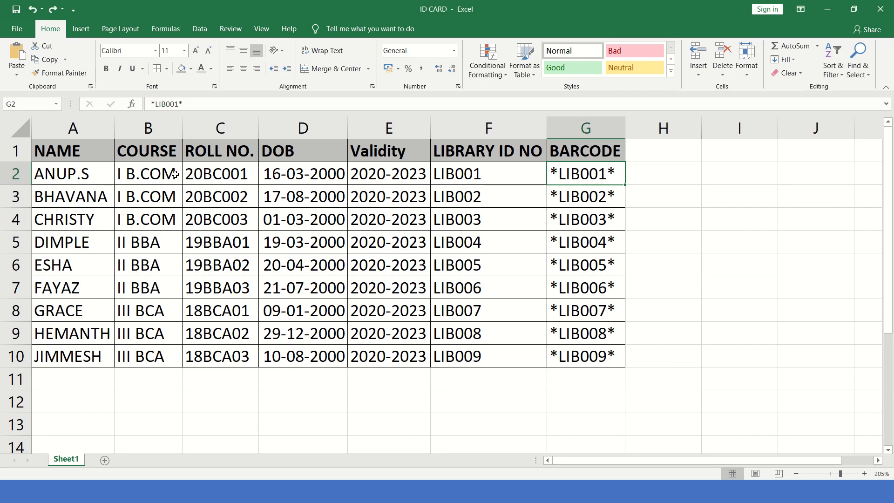
pyautogui.hotkey('alt', 'Tab')
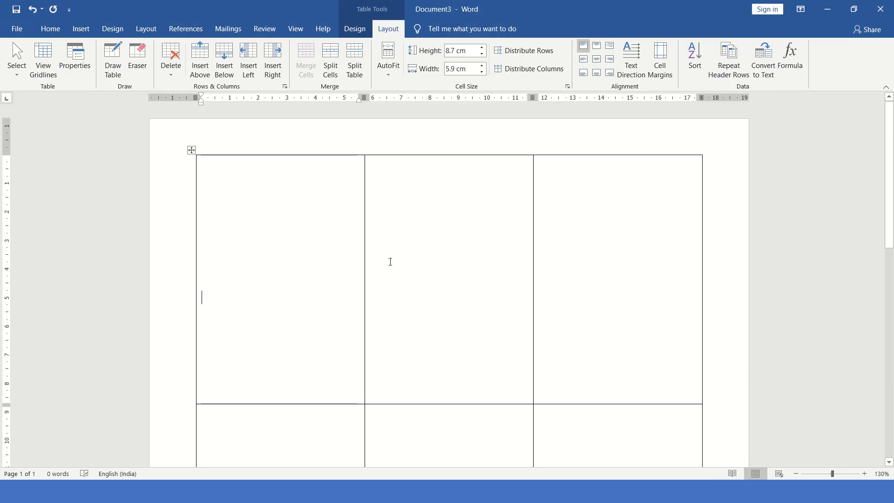
pyautogui.write('cou')
pyautogui.press('BackSpace')
pyautogui.press('BackSpace')
pyautogui.press('BackSpace')
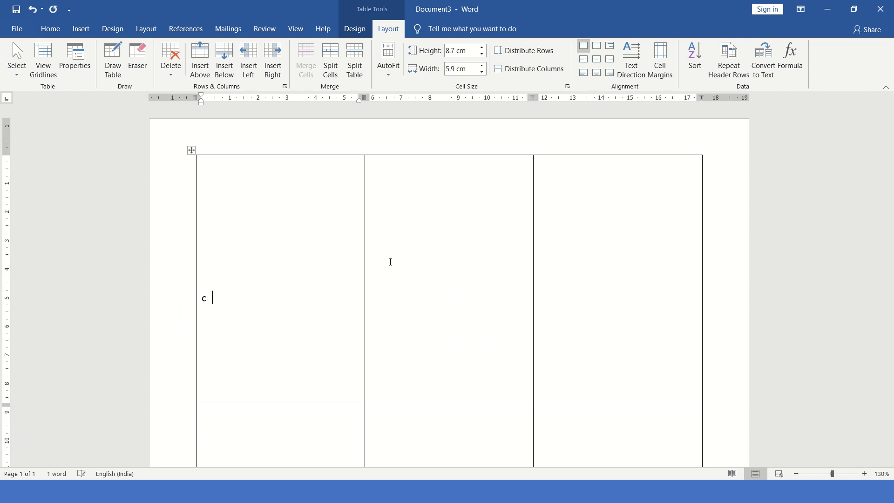
pyautogui.write('COURSE :')
pyautogui.press('Return')
pyautogui.hotkey('alt', 'Tab')
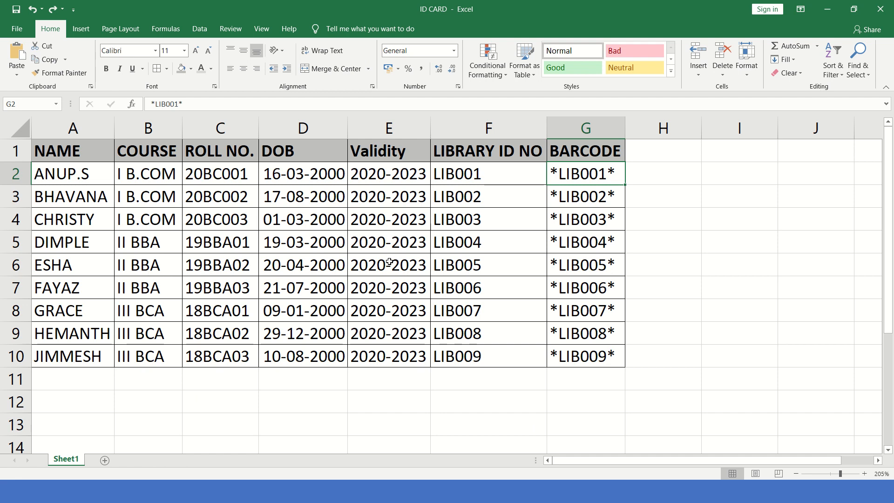
pyautogui.hotkey('alt', 'Tab')
pyautogui.hotkey('ctrl', 'z')
pyautogui.hotkey('ctrl', 'z')
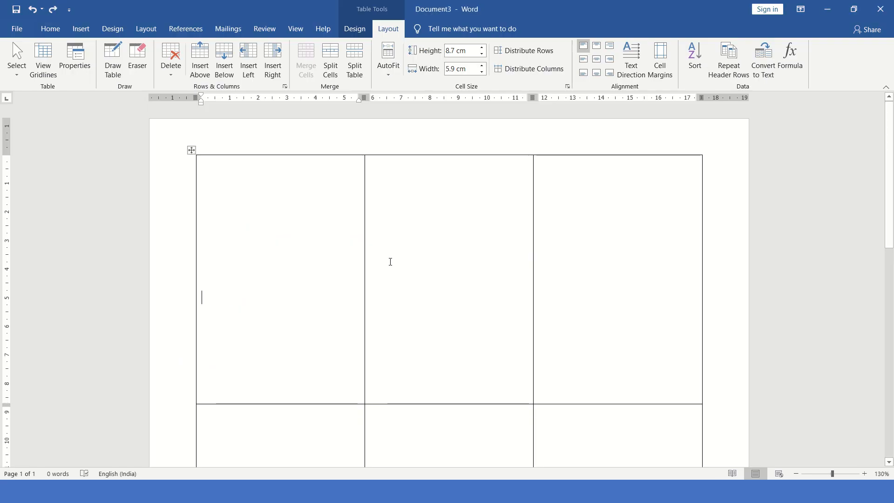
pyautogui.write('course')
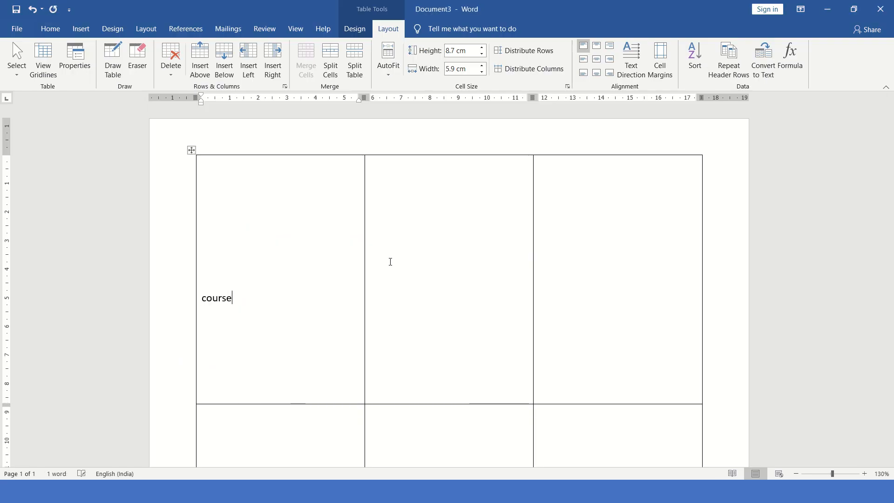
pyautogui.press('BackSpace')
pyautogui.press('BackSpace')
pyautogui.press('BackSpace')
pyautogui.press('BackSpace')
pyautogui.press('BackSpace')
pyautogui.press('BackSpace')
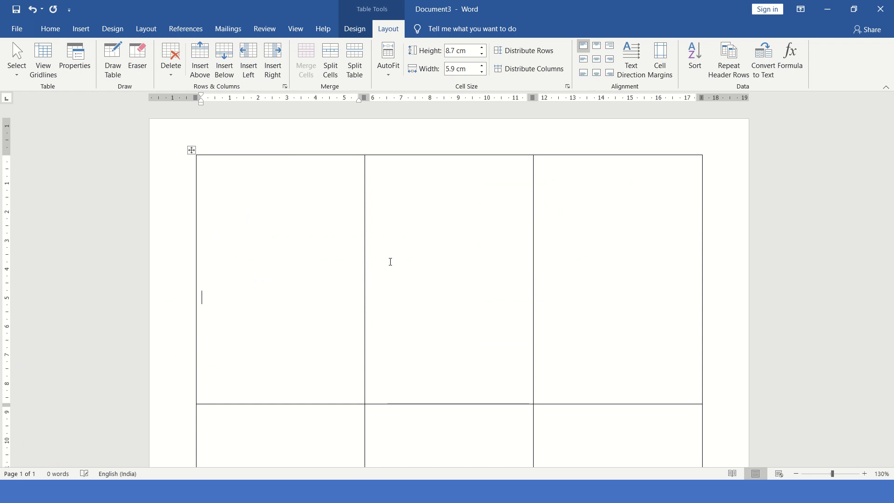
# Enter the labels COURSE and ROLL NO on separate lines in the first cell, each followed by a tab and a colon
pyautogui.write('COURSE')
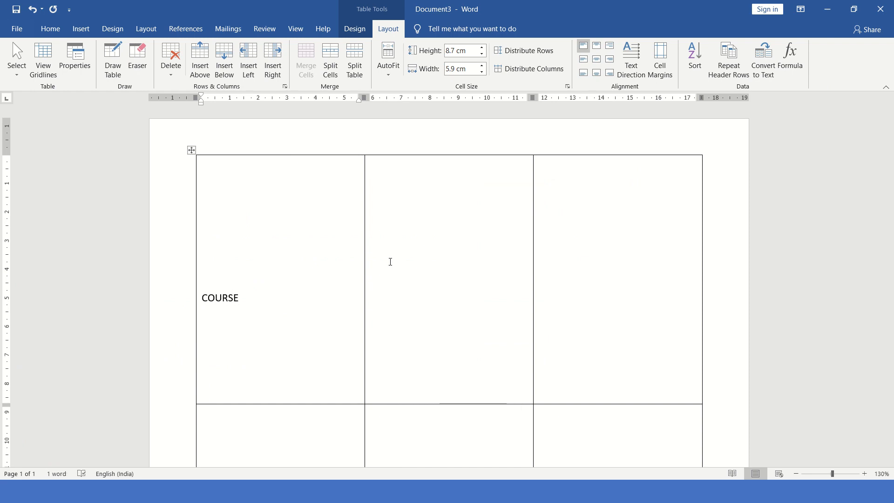
pyautogui.hotkey('ctrl', 'Tab')
pyautogui.write(':')
pyautogui.press('Return')
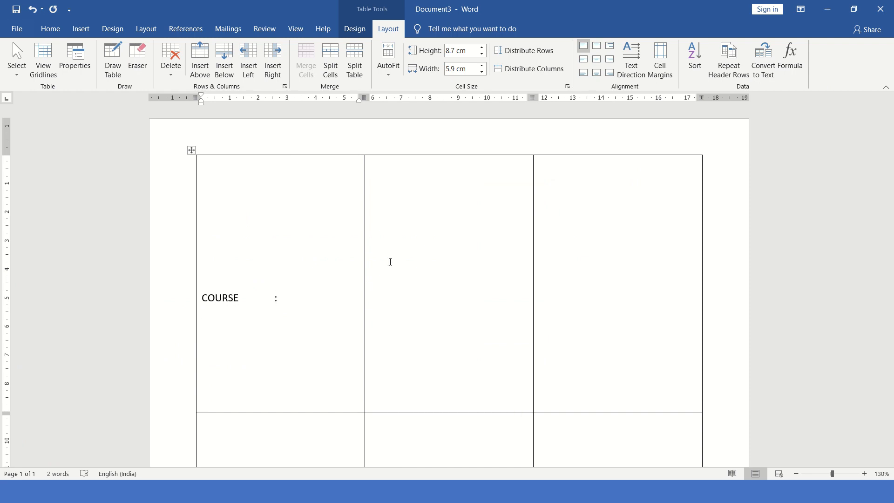
pyautogui.hotkey('alt', 'Tab')
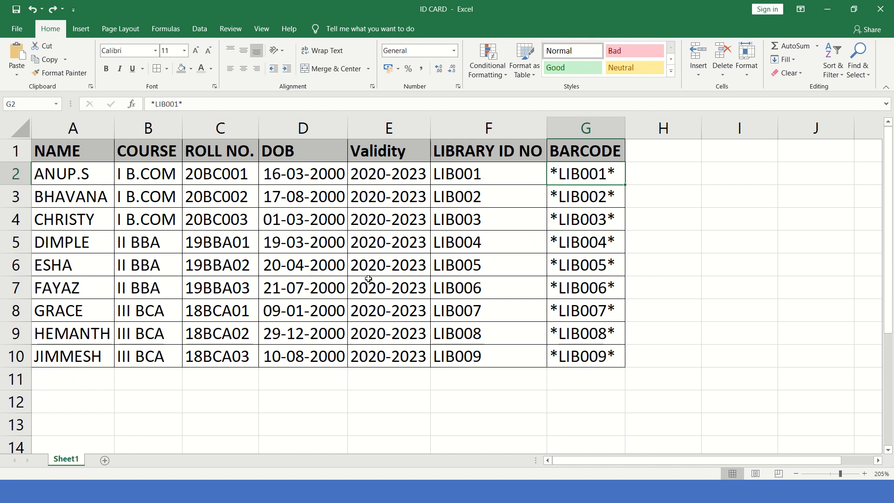
pyautogui.hotkey('alt', 'Tab')
pyautogui.write('ROLL NO')
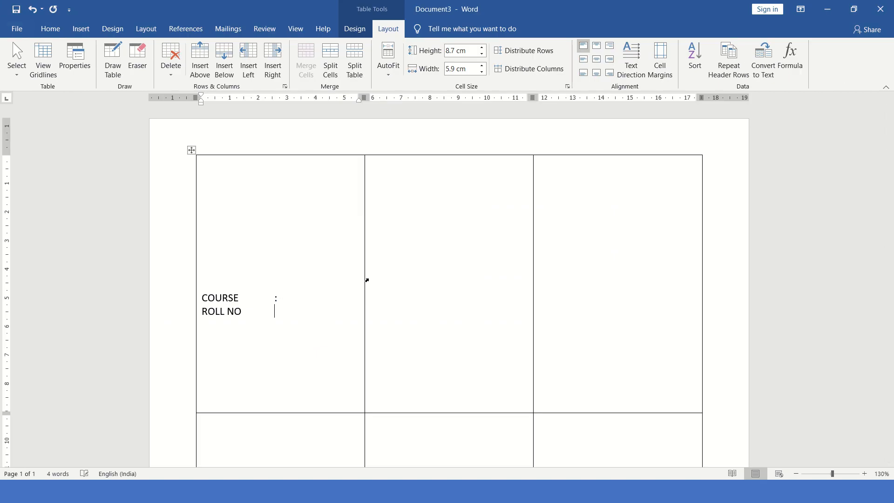
pyautogui.write('\t:')
pyautogui.press('Return')
# Check the workbook headings in Excel and add the labels DOB and VALIDITY below ROLL NO in Word, each with a tab-aligned colon
pyautogui.hotkey('alt', 'Tab')
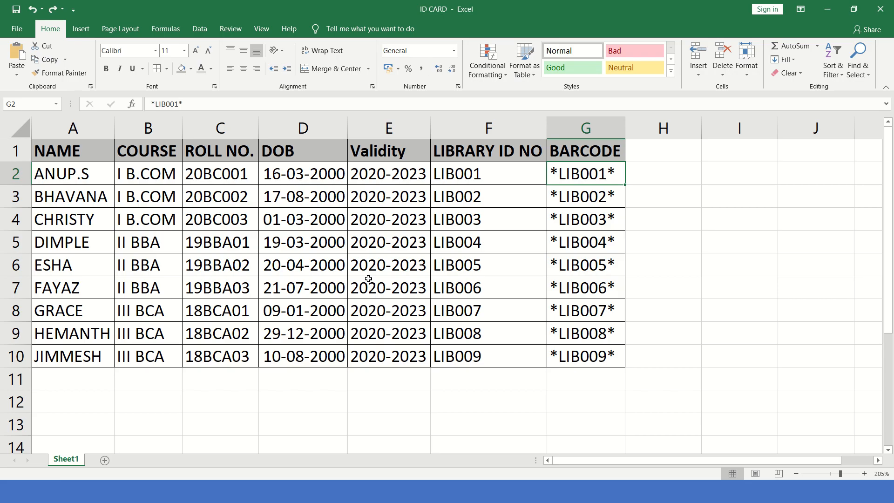
pyautogui.hotkey('alt', 'Tab')
pyautogui.write('DOB')
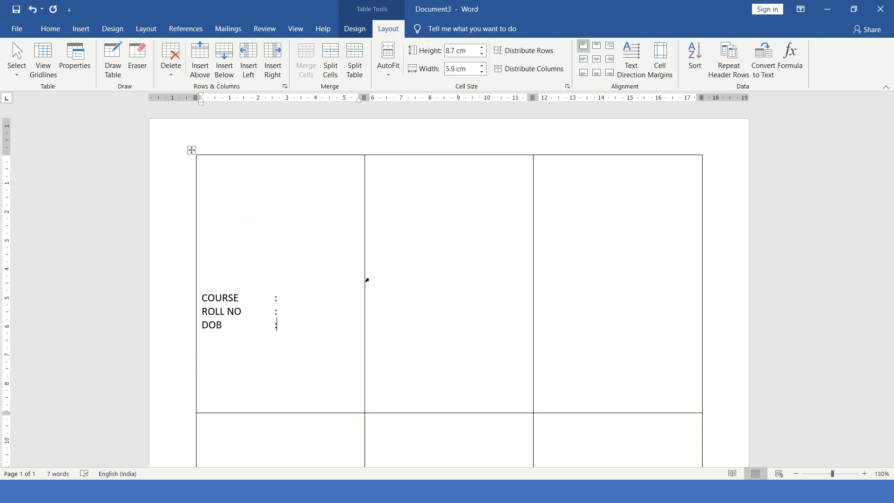
pyautogui.press('Return')
pyautogui.hotkey('alt', 'Tab')
pyautogui.hotkey('alt', 'Tab')
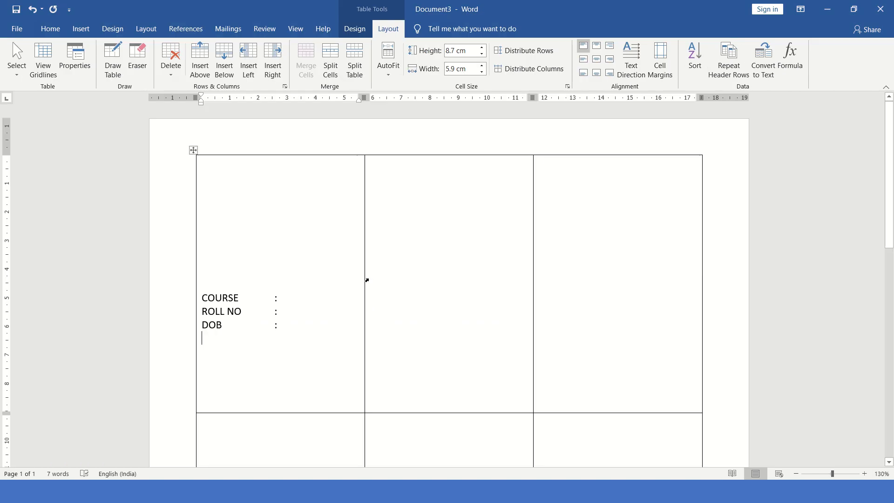
pyautogui.write('VALIDITY')
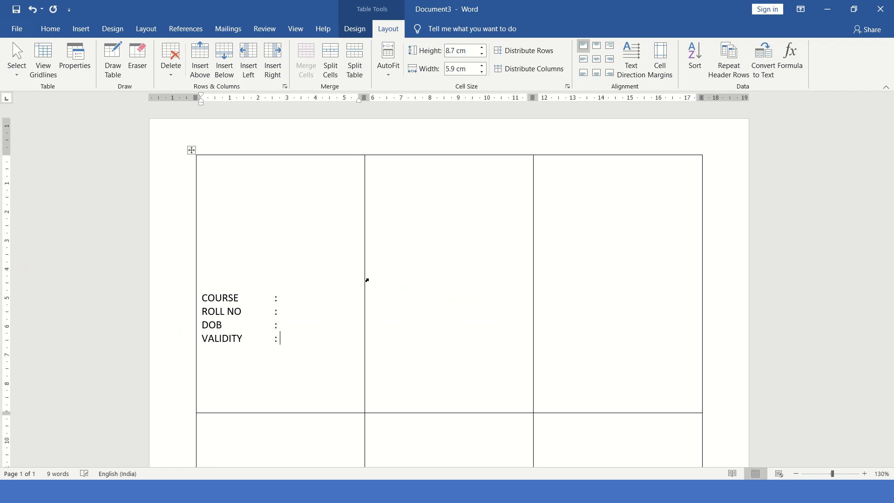
# Check the next heading in the Excel workbook and add the label LIB ID NO with an aligned colon below VALIDITY in Word
pyautogui.hotkey('alt', 'Tab')
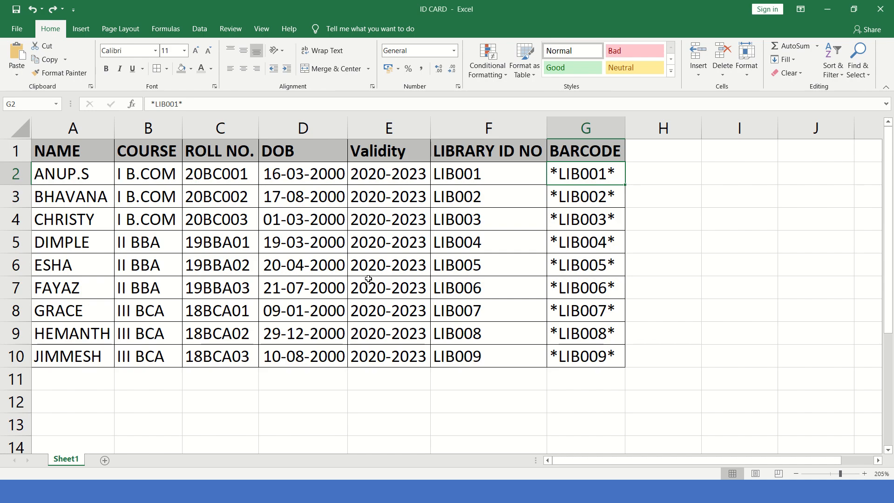
pyautogui.hotkey('alt', 'Tab')
pyautogui.write('LIB')
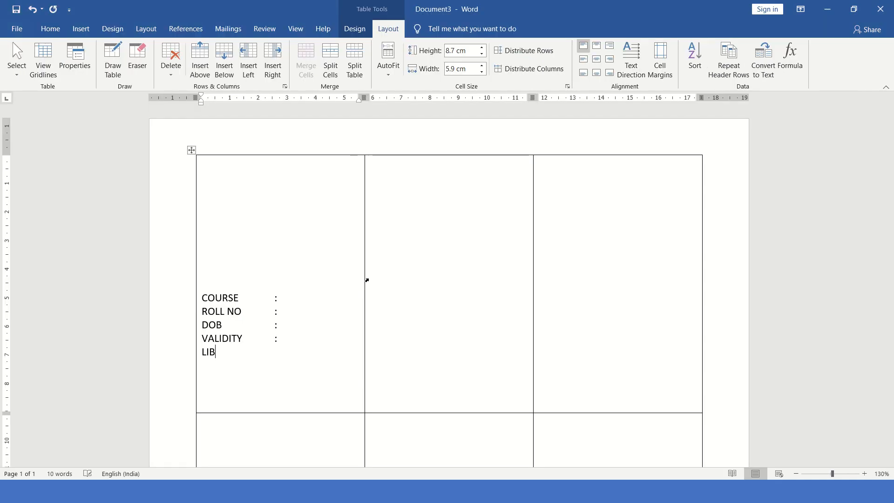
pyautogui.write(' ID NO')
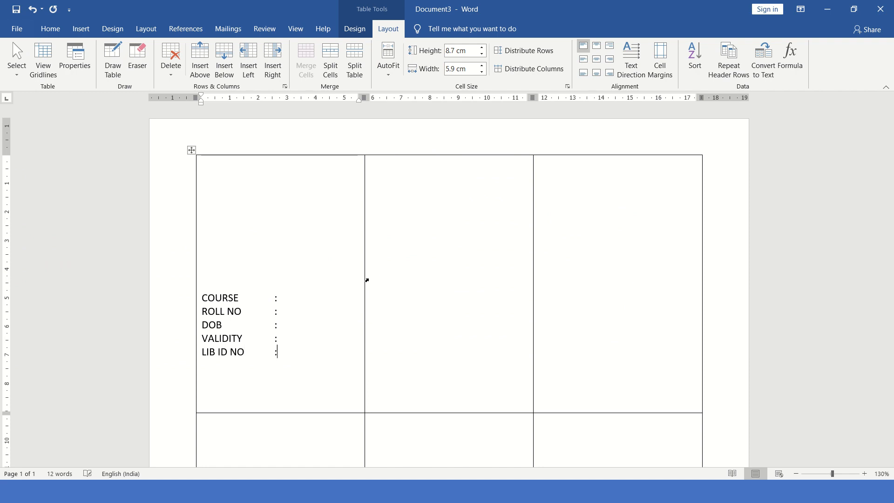
pyautogui.write(' :')
# Add a centred blank line below LIB ID NO and delete one blank line above COURSE in the first cell
pyautogui.hotkey('alt', 'Tab')
pyautogui.hotkey('alt', 'Tab')
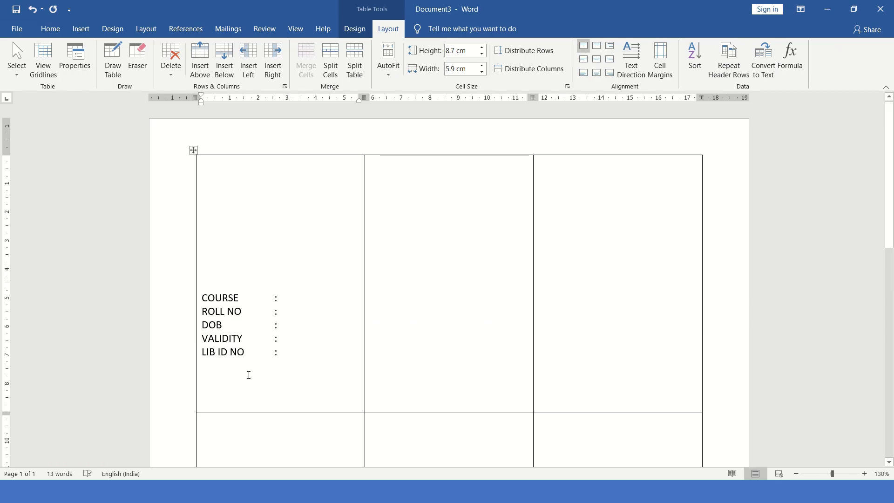
pyautogui.press('Return')
pyautogui.hotkey('ctrl', 'e')
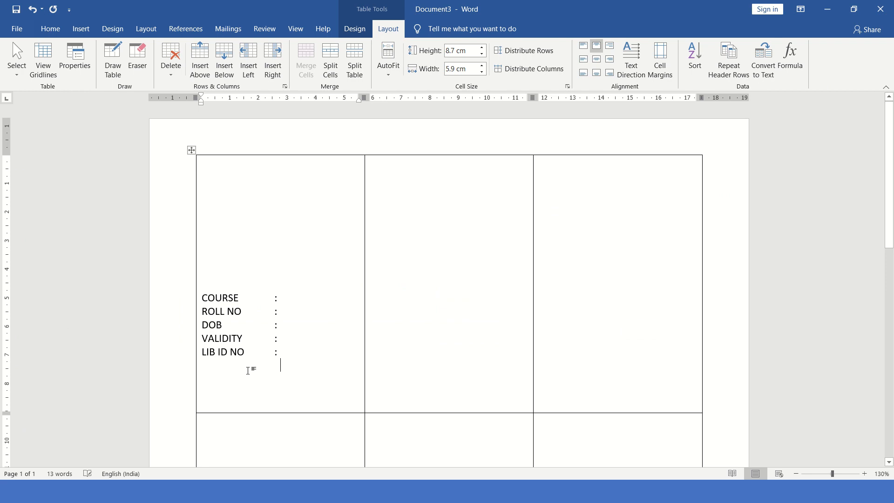
pyautogui.click(229, 278)
pyautogui.press('BackSpace')
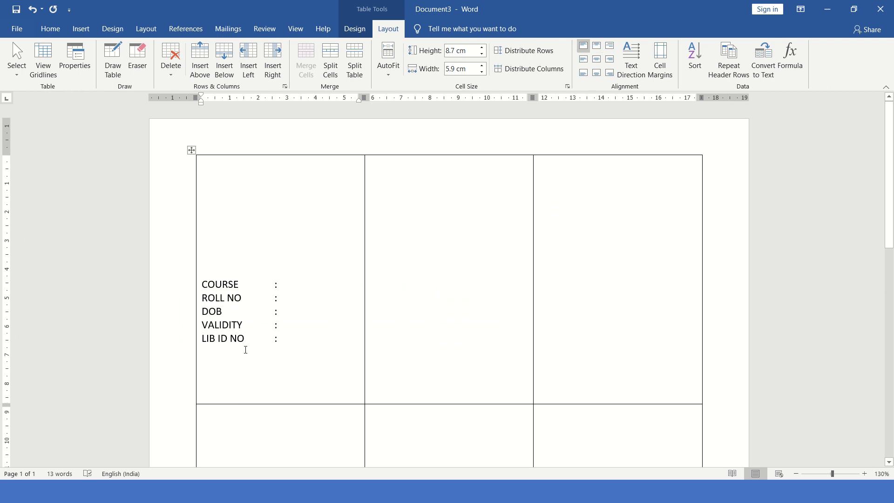
# Bold the five field labels in the first cell and centre the blank lines below LIB ID NO and above COURSE
pyautogui.moveTo(260, 324); pyautogui.dragTo(193, 290)
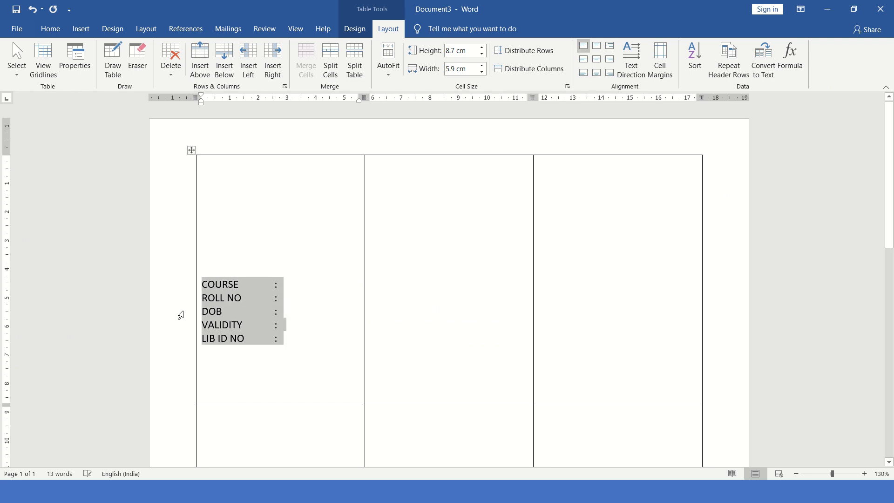
pyautogui.hotkey('ctrl', 'b')
pyautogui.click(305, 360)
pyautogui.hotkey('ctrl', 'e')
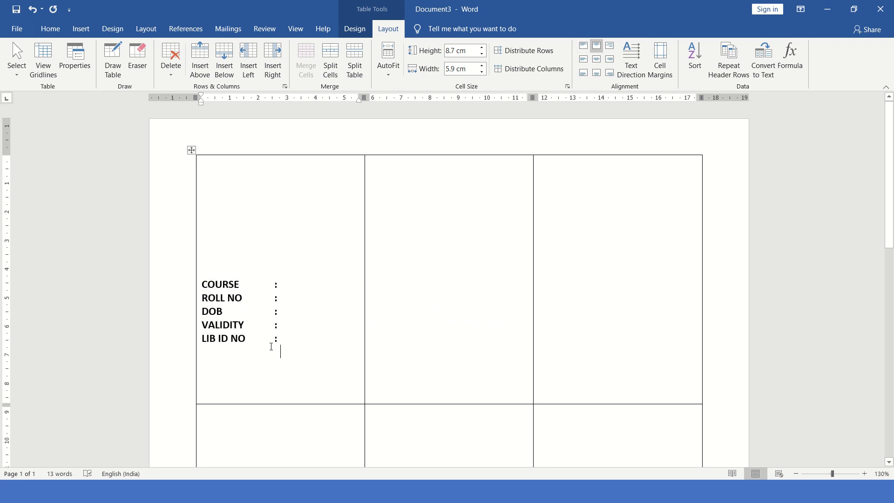
pyautogui.click(278, 270)
pyautogui.hotkey('ctrl', 'e')
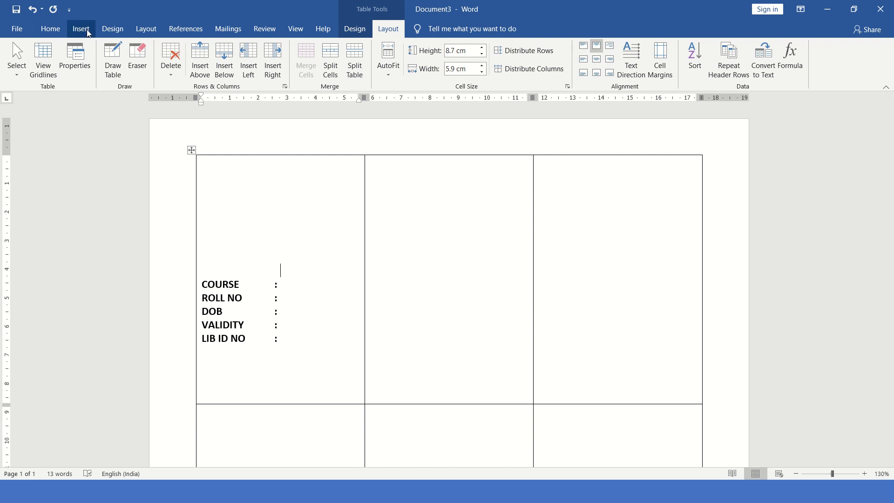
# Draw a rectangle about 2.67 cm high and 5.79 cm wide across the top of the first cell
pyautogui.click(234, 35)
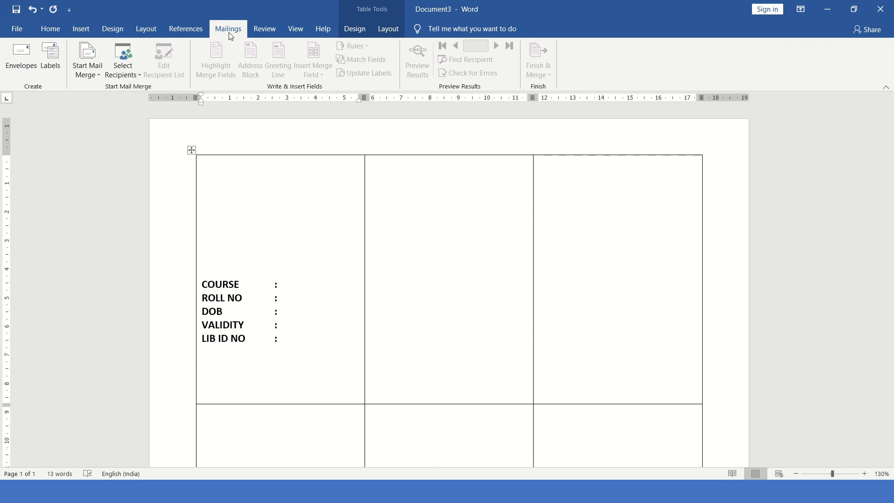
pyautogui.click(239, 181)
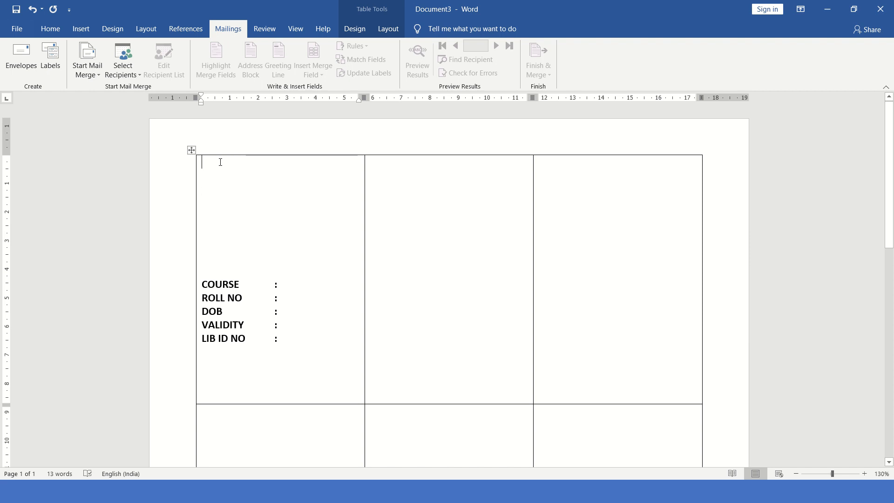
pyautogui.click(88, 26)
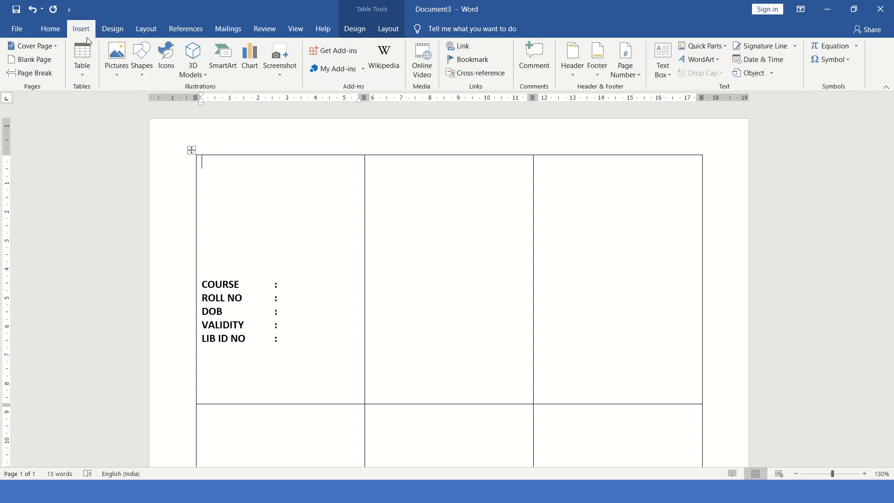
pyautogui.click(143, 65)
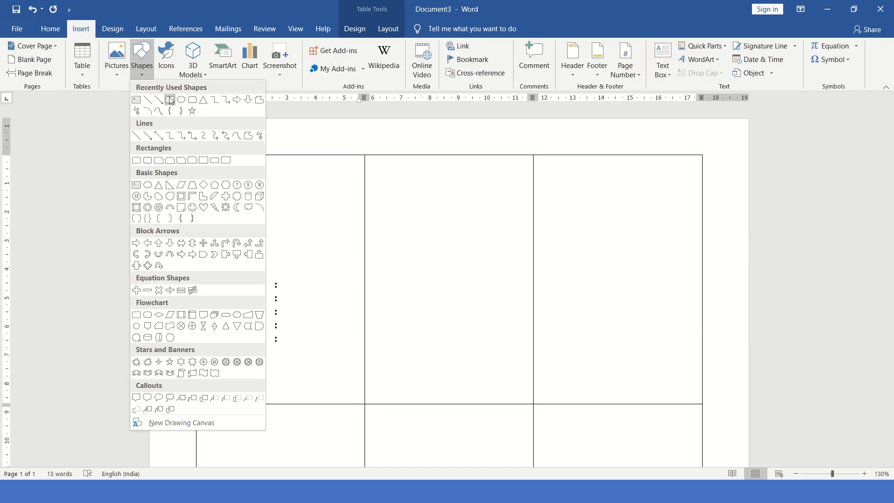
pyautogui.click(171, 100)
pyautogui.scroll(6, 241, 175)
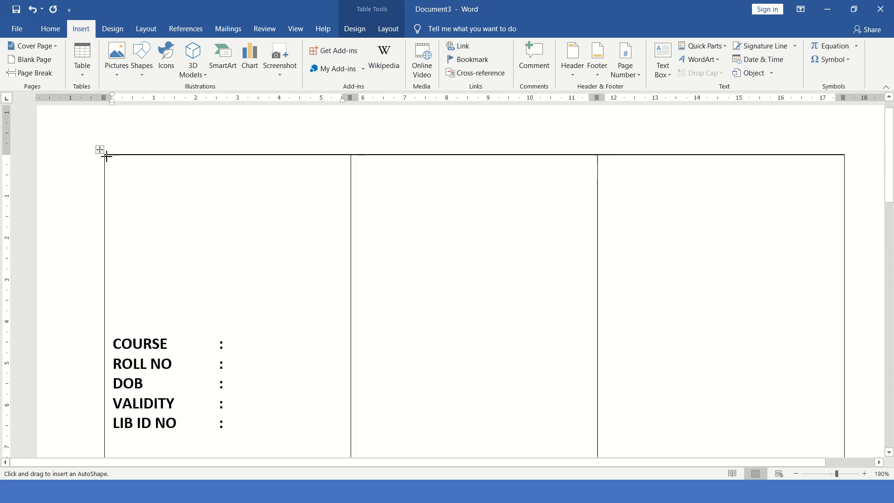
pyautogui.moveTo(106, 159)
pyautogui.mouseDown()
pyautogui.moveTo(285, 265)
pyautogui.moveTo(331, 281)
pyautogui.moveTo(349, 269)
pyautogui.mouseUp()
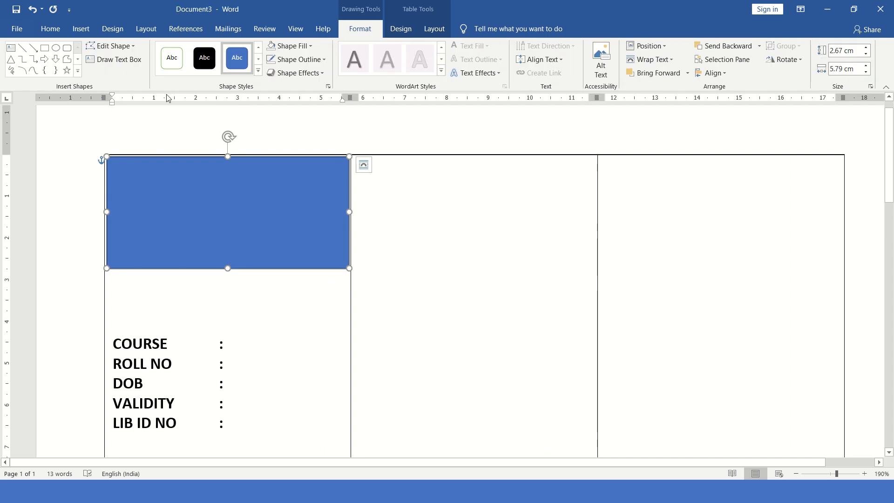
# Edit the rectangle's points to bend its lower edge upward into a smooth arch between the two lower corners
pyautogui.click(110, 46)
pyautogui.click(112, 77)
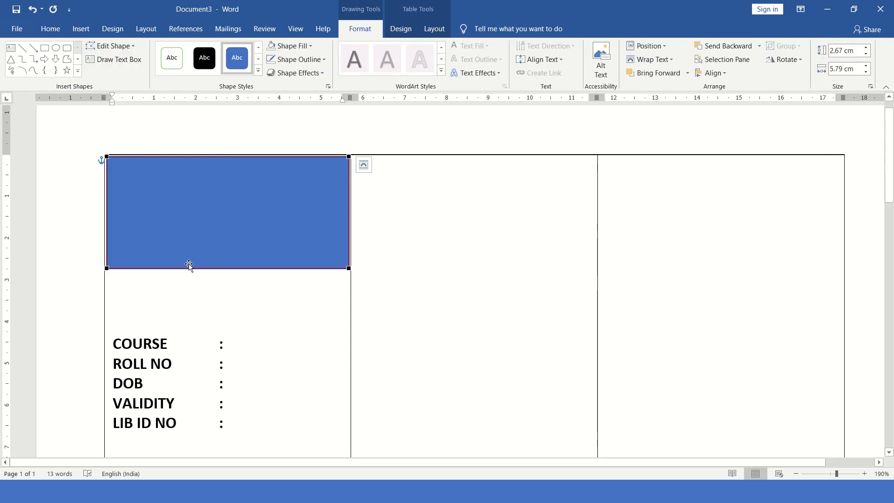
pyautogui.click(108, 268)
pyautogui.moveTo(188, 268); pyautogui.dragTo(223, 168)
pyautogui.click(349, 267)
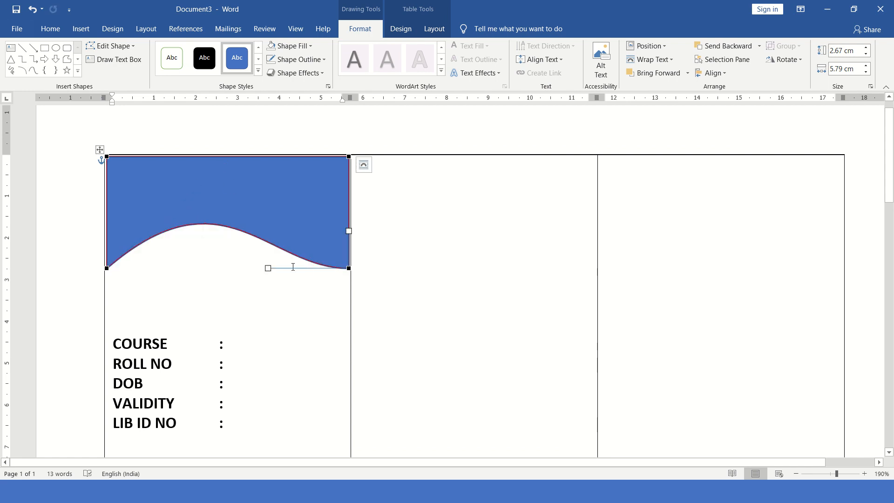
pyautogui.moveTo(267, 266); pyautogui.dragTo(300, 240)
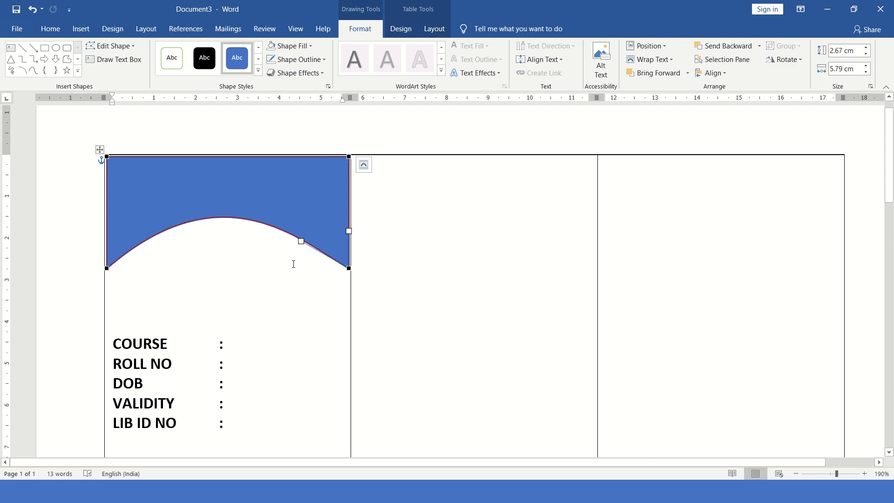
pyautogui.click(289, 284)
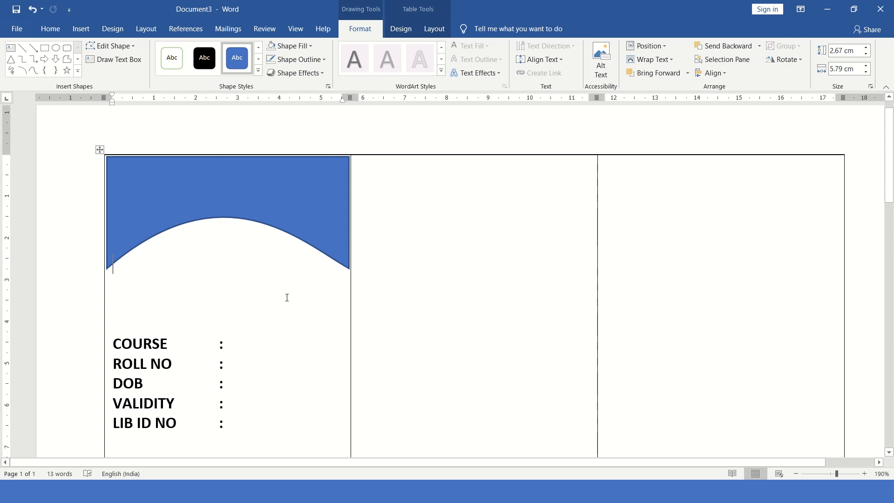
# Fill the arched header shape with magenta and remove its outline
pyautogui.click(301, 213)
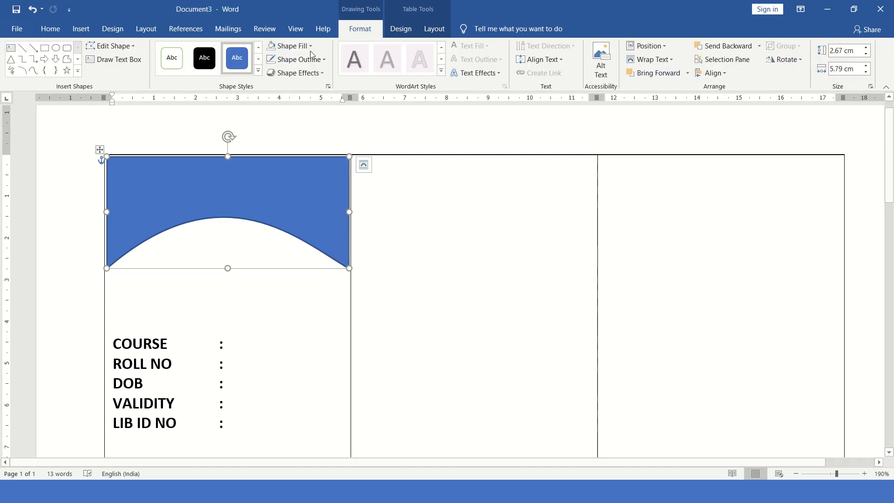
pyautogui.click(290, 45)
pyautogui.click(270, 159)
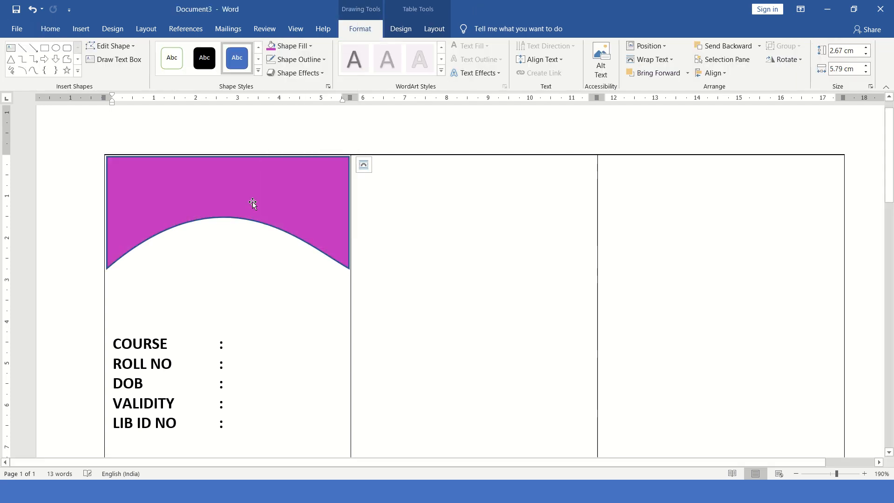
pyautogui.click(296, 60)
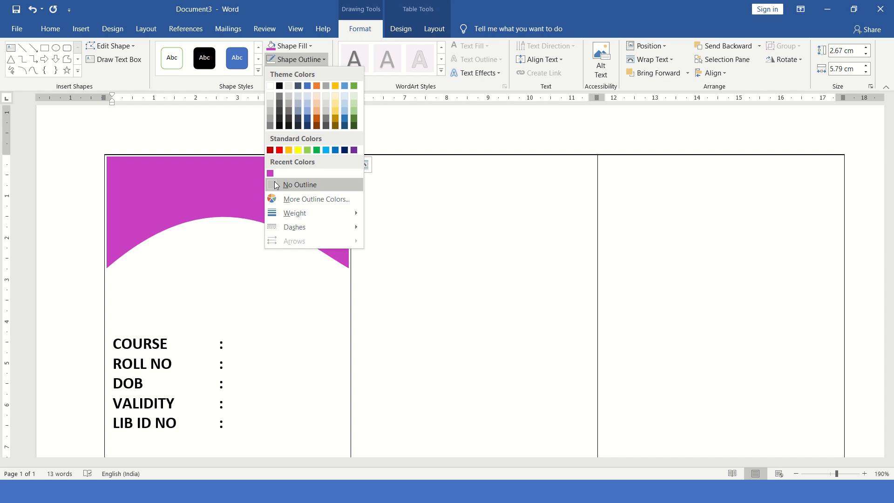
pyautogui.click(298, 183)
pyautogui.click(283, 274)
pyautogui.click(279, 202)
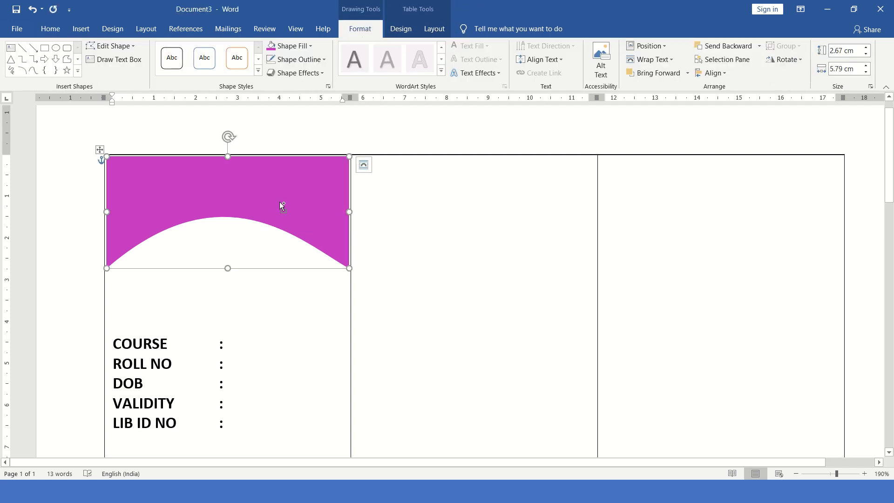
# Duplicate the magenta header shape and move the copy up so it overlaps the original
pyautogui.hotkey('ctrl', 'x')
pyautogui.hotkey('ctrl', 'v')
pyautogui.moveTo(274, 192); pyautogui.dragTo(261, 215)
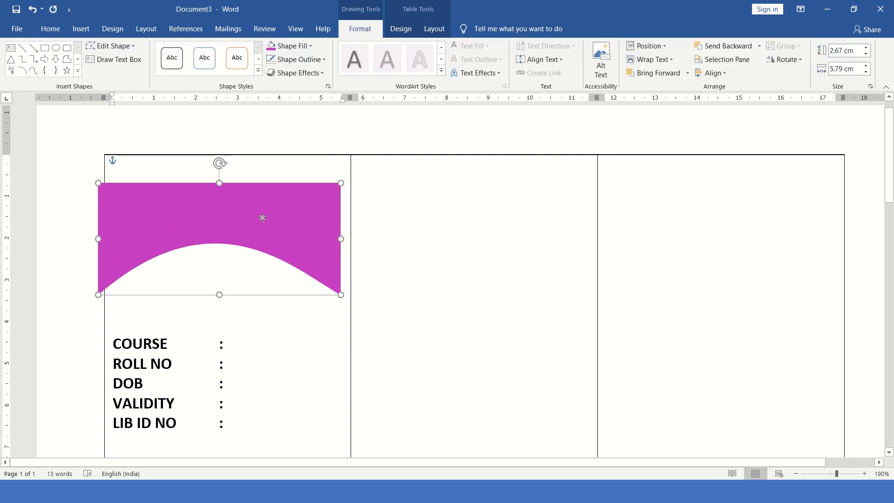
pyautogui.hotkey('ctrl', 'z')
pyautogui.click(273, 308)
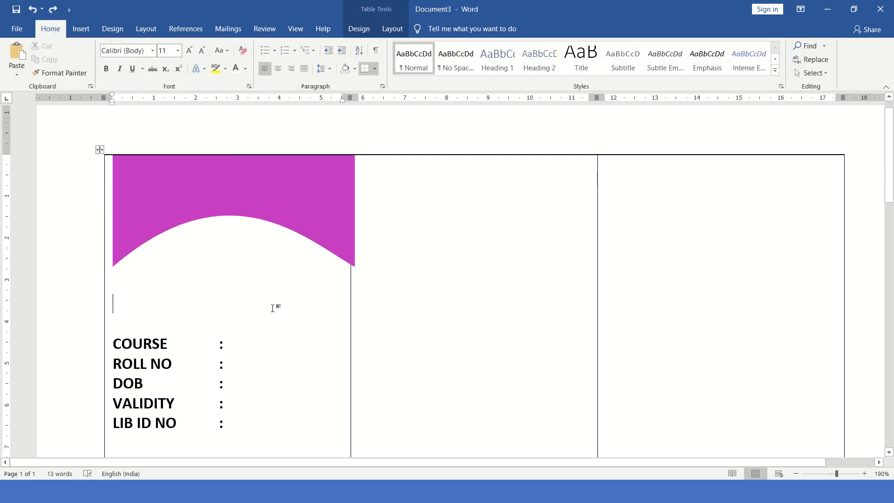
pyautogui.hotkey('ctrl', 'v')
pyautogui.click(265, 298)
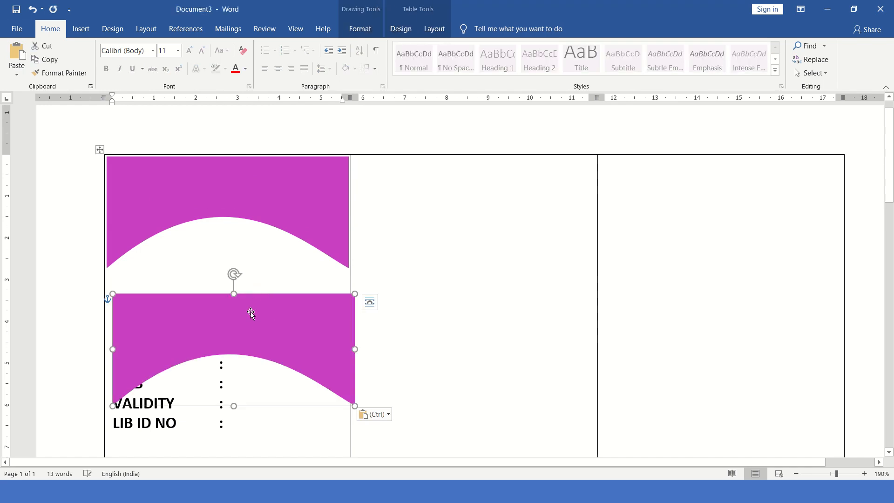
pyautogui.moveTo(251, 321)
pyautogui.mouseDown()
pyautogui.moveTo(250, 231)
pyautogui.moveTo(251, 241)
pyautogui.mouseUp()
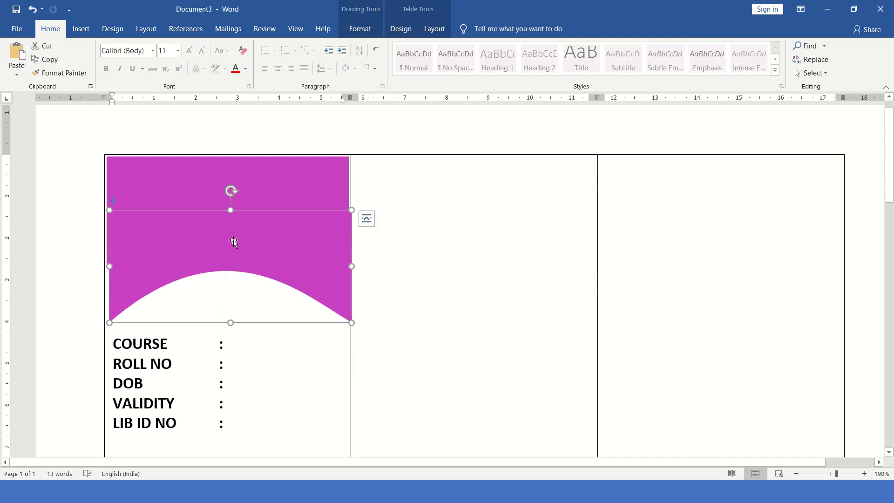
# Fill the copied shape with light gold and align it over the original, leaving a thin magenta edge along the curve
pyautogui.click(360, 29)
pyautogui.click(314, 45)
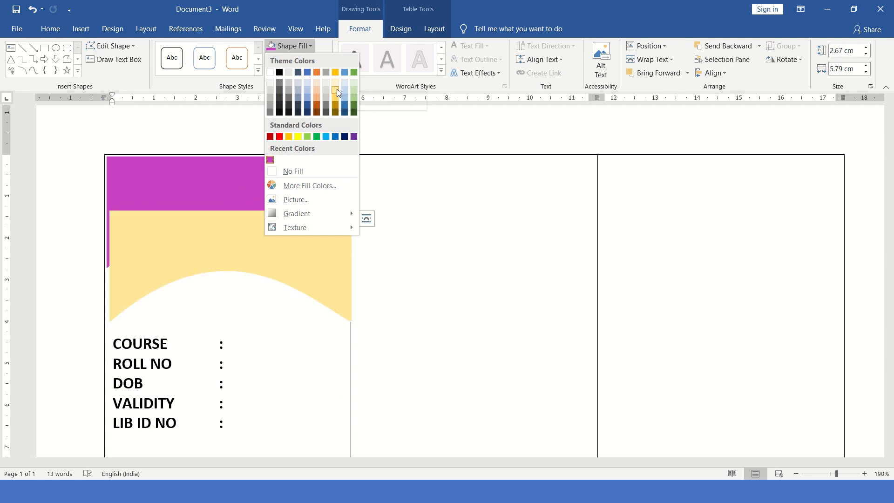
pyautogui.click(336, 92)
pyautogui.moveTo(255, 243); pyautogui.dragTo(255, 185)
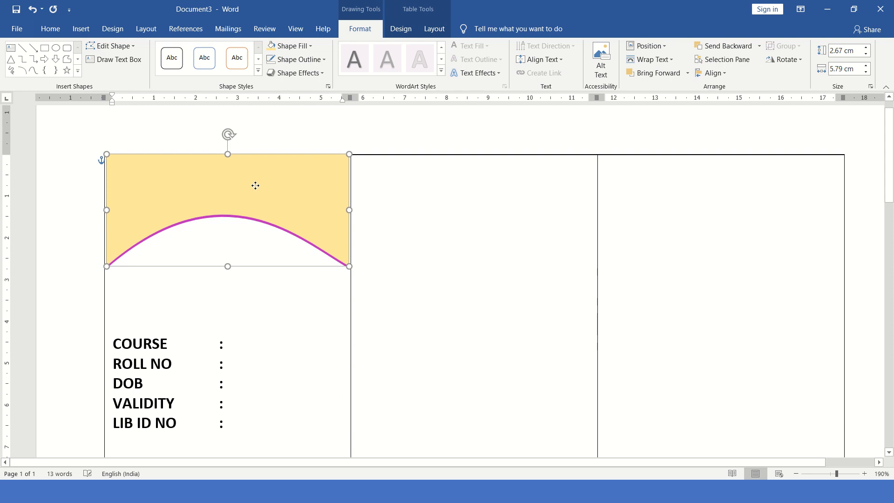
pyautogui.click(294, 325)
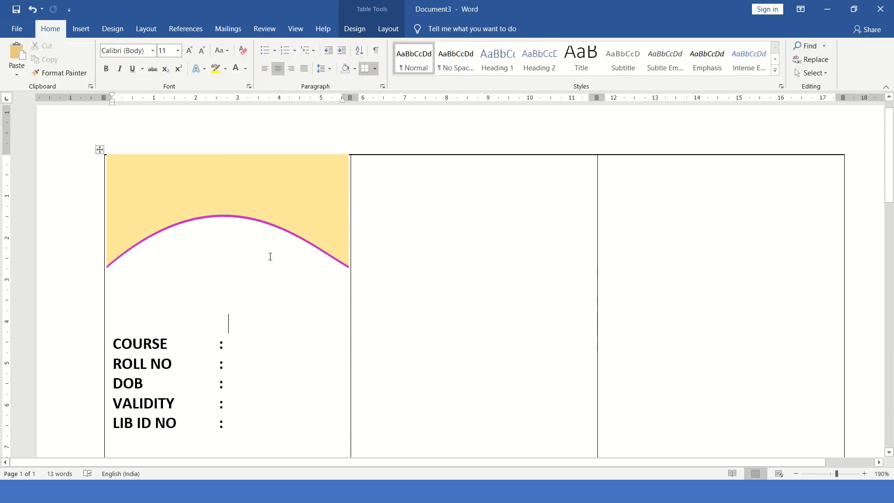
pyautogui.click(237, 186)
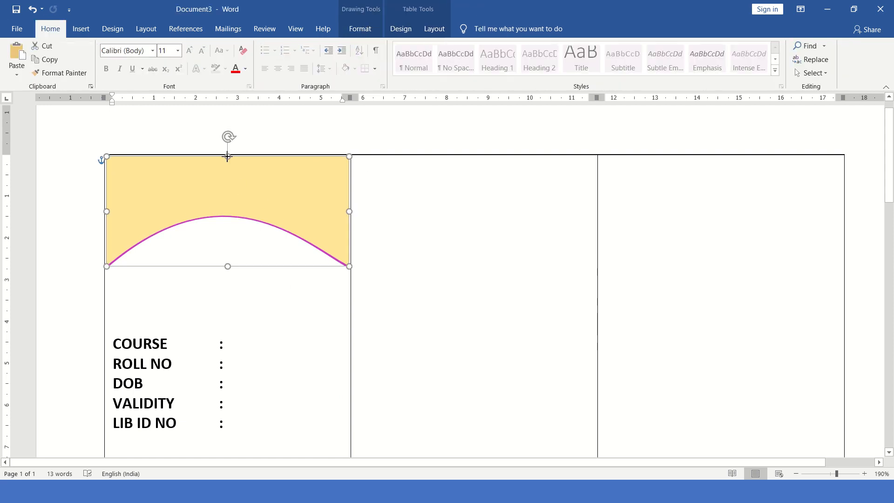
pyautogui.click(285, 350)
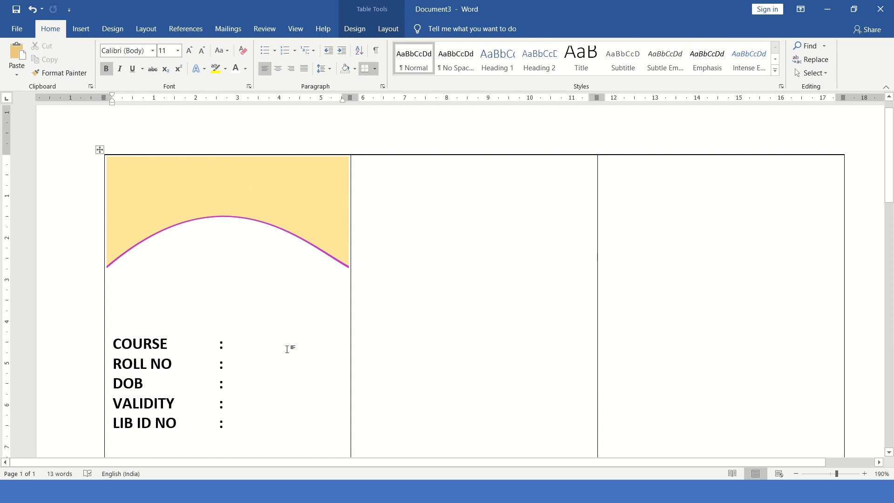
# Paste another magenta header shape slightly above the gold one, leaving a gold curved stripe, and lower its top edge to the cell border
pyautogui.hotkey('ctrl', 'v')
pyautogui.moveTo(285, 364); pyautogui.dragTo(281, 181)
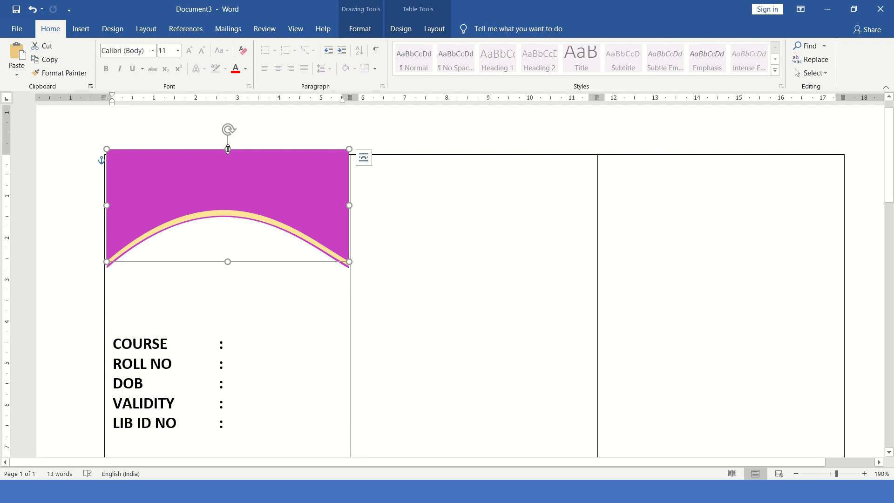
pyautogui.moveTo(228, 149); pyautogui.dragTo(227, 156)
pyautogui.click(279, 295)
pyautogui.hotkey('ctrl', 'e')
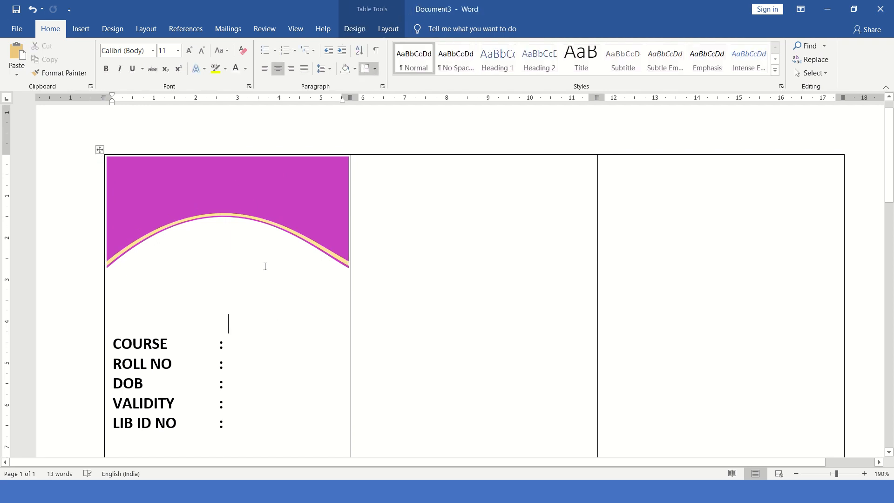
pyautogui.click(245, 180)
# Draw a rectangle about 1.89 cm high and 1.82 cm wide below the header arch, without fill or outline
pyautogui.click(225, 297)
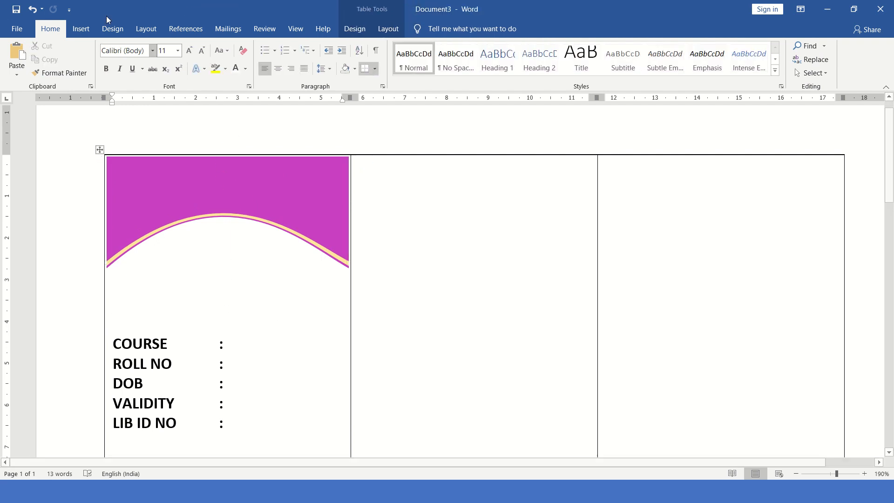
pyautogui.click(87, 28)
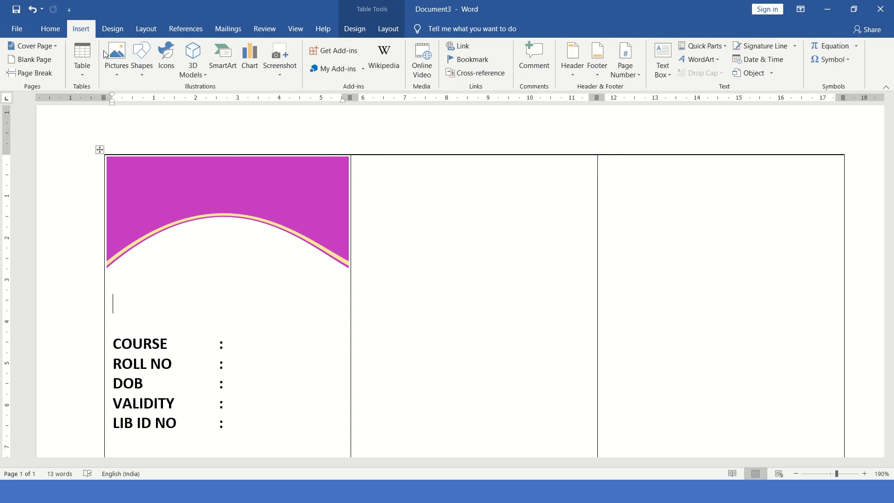
pyautogui.click(135, 80)
pyautogui.click(174, 105)
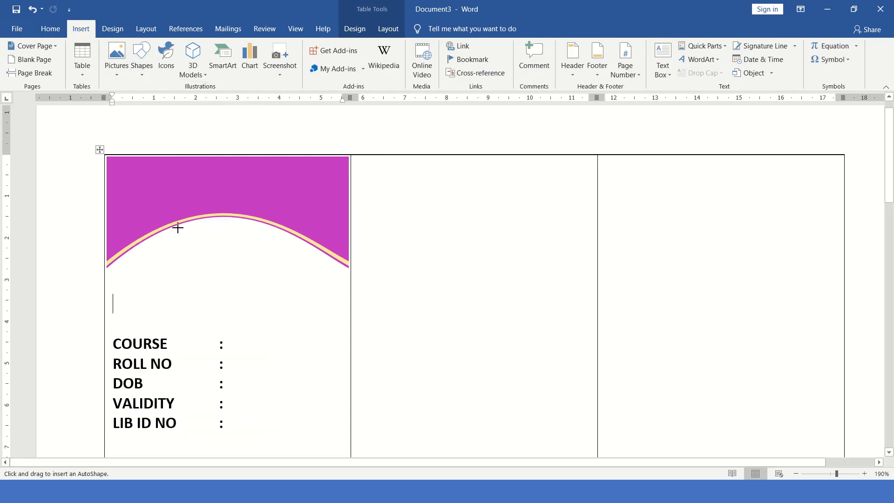
pyautogui.moveTo(185, 226)
pyautogui.mouseDown()
pyautogui.moveTo(270, 293)
pyautogui.moveTo(270, 319)
pyautogui.moveTo(261, 306)
pyautogui.mouseUp()
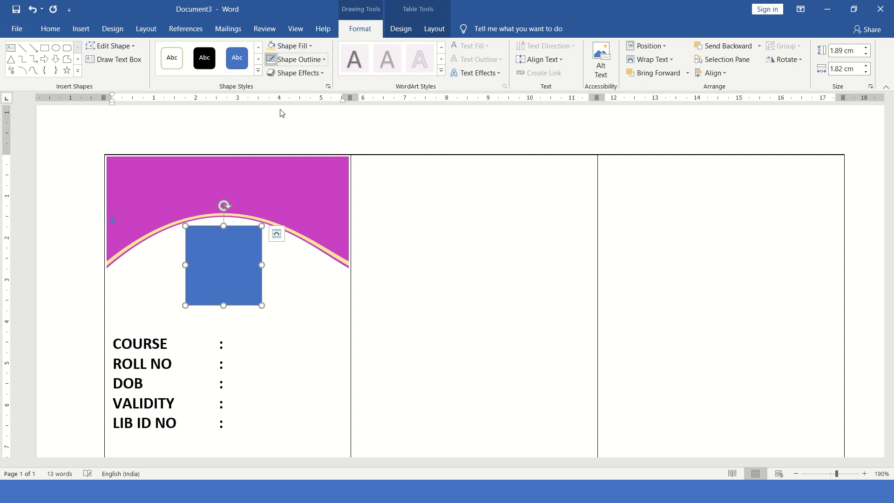
pyautogui.click(292, 46)
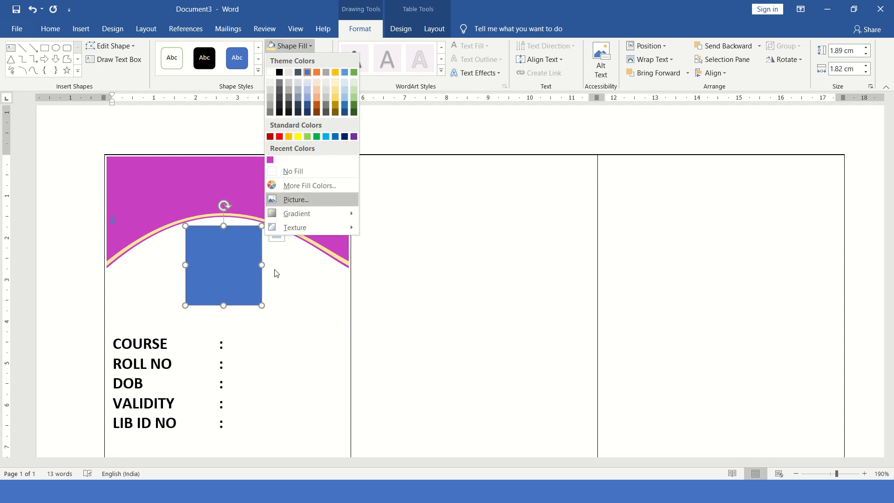
pyautogui.click(276, 171)
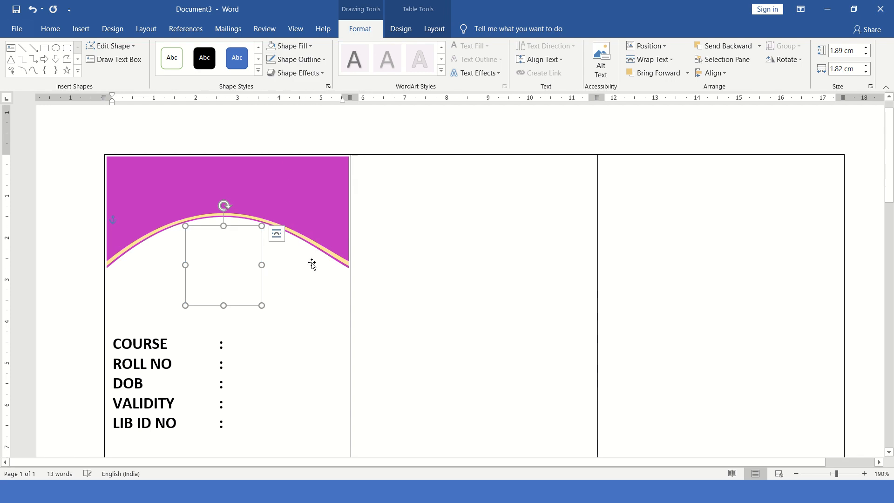
pyautogui.click(219, 270)
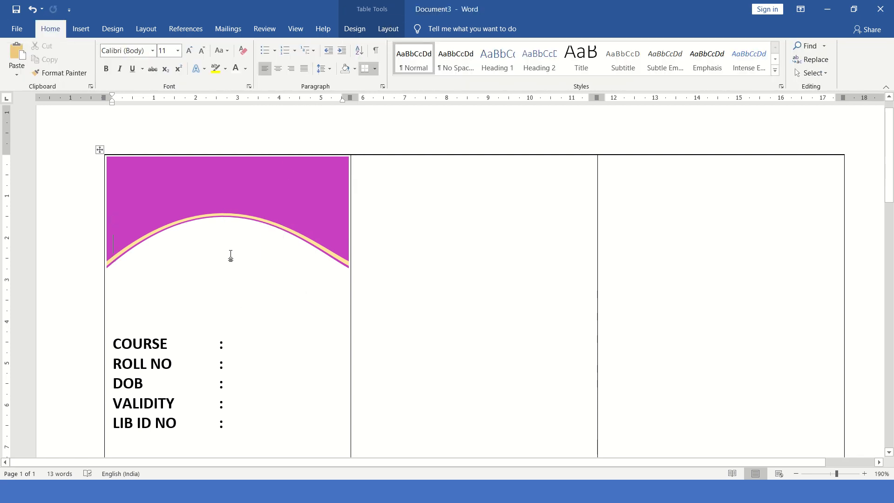
pyautogui.hotkey('ctrl', 'e')
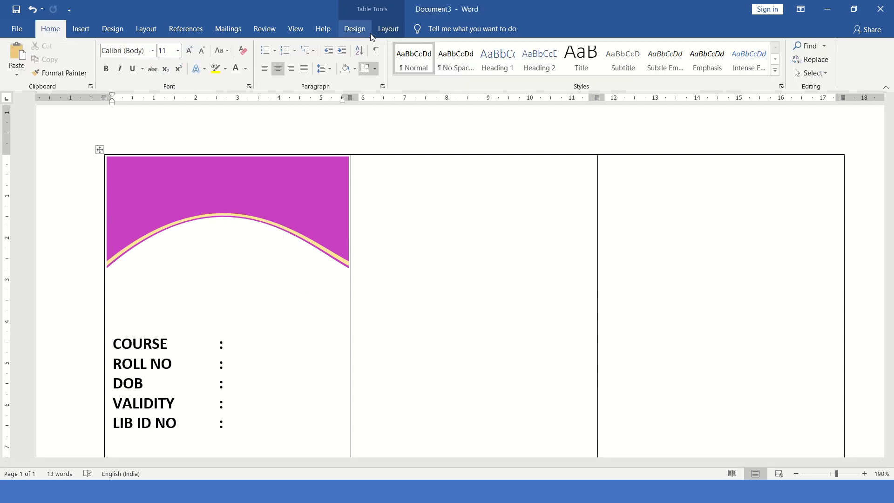
pyautogui.click(387, 29)
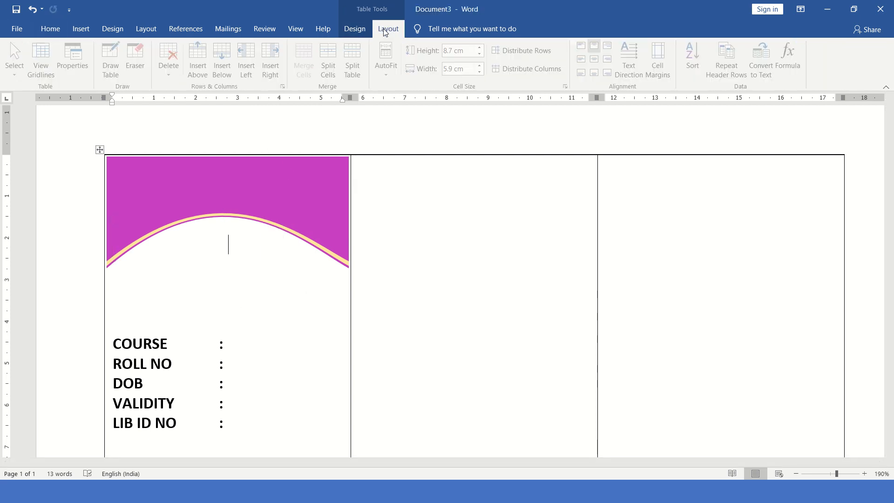
pyautogui.click(349, 29)
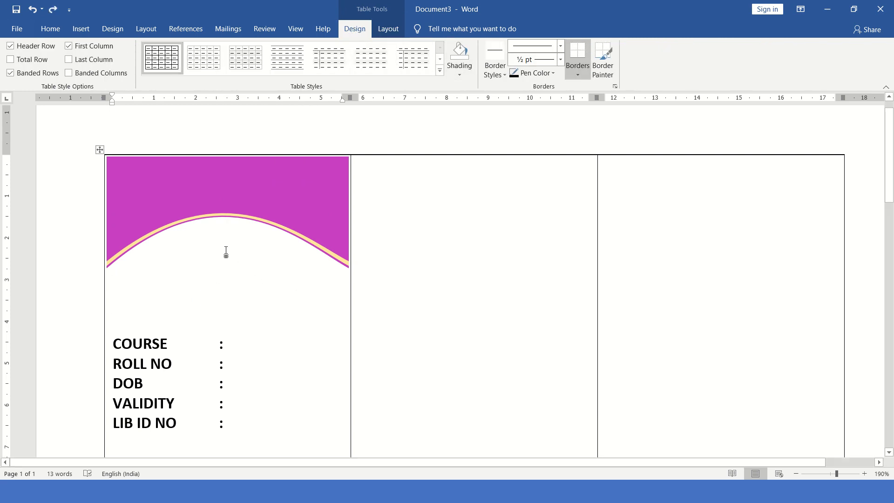
# Undo the recent changes to the photo rectangle below the header arch and give it a thin black outline with no fill
pyautogui.hotkey('ctrl', 'z')
pyautogui.click(226, 251)
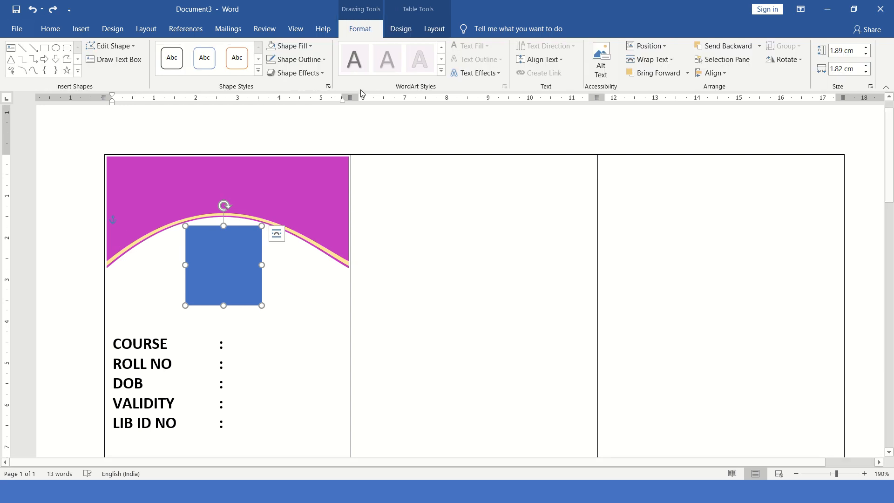
pyautogui.click(323, 59)
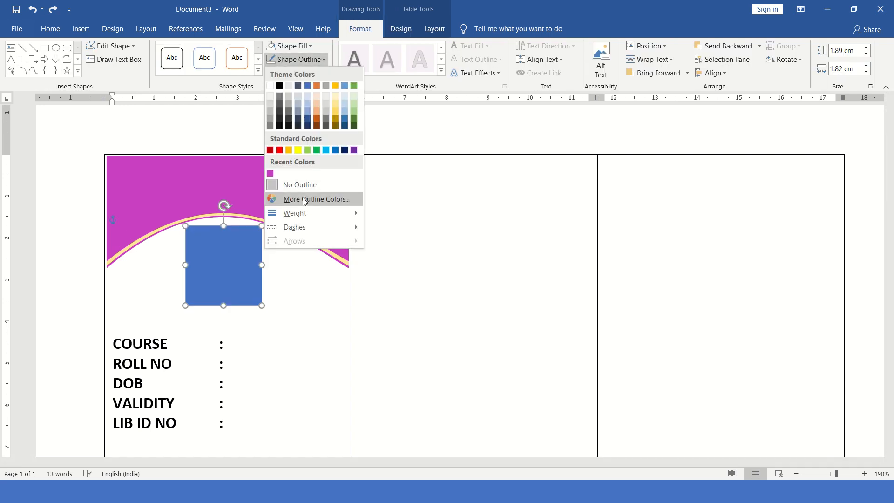
pyautogui.moveTo(303, 213)
pyautogui.click(397, 214)
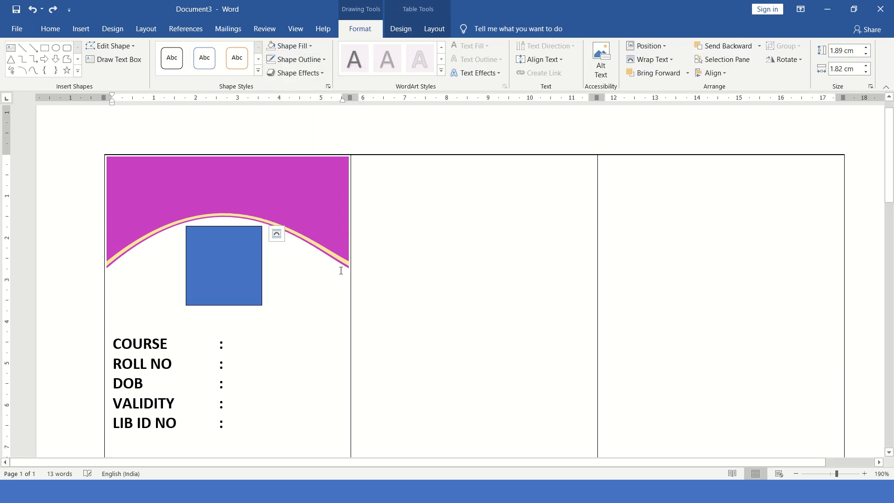
pyautogui.click(291, 45)
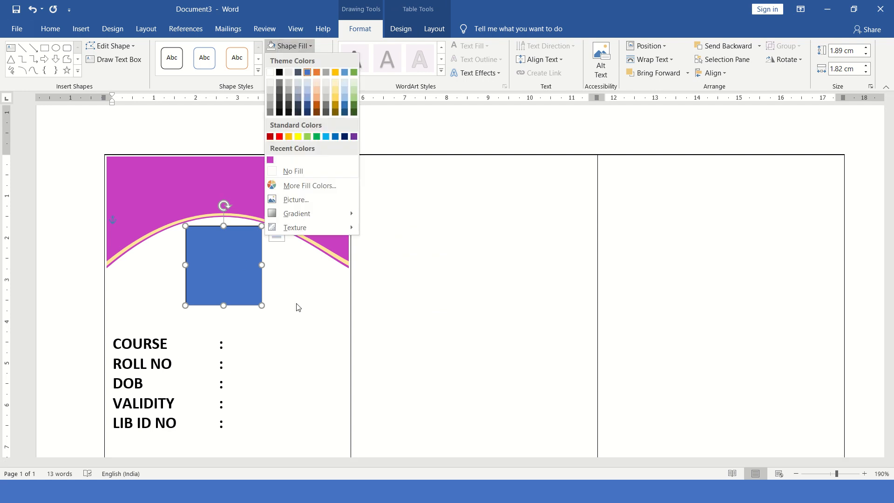
pyautogui.click(279, 171)
pyautogui.click(292, 300)
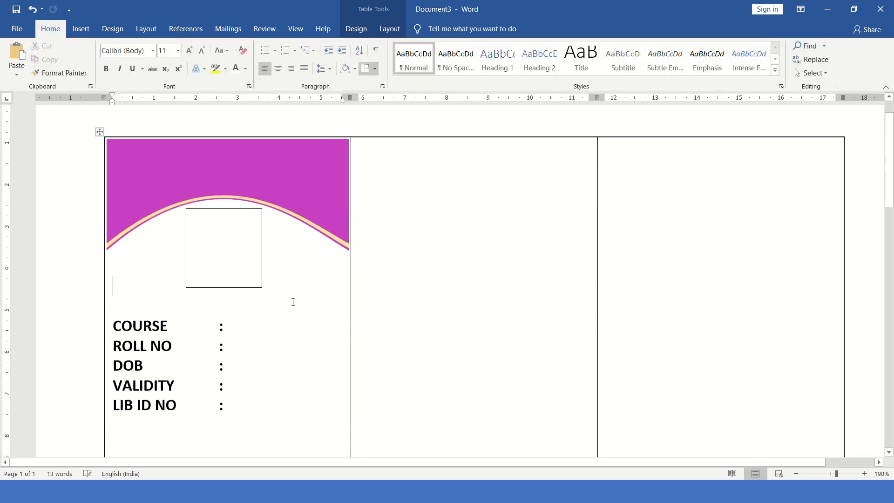
# Draw a rectangle about 0.9 cm high and 5.79 cm wide across the bottom of the first card's cell
pyautogui.scroll(-3, 279, 298)
pyautogui.doubleClick(225, 157)
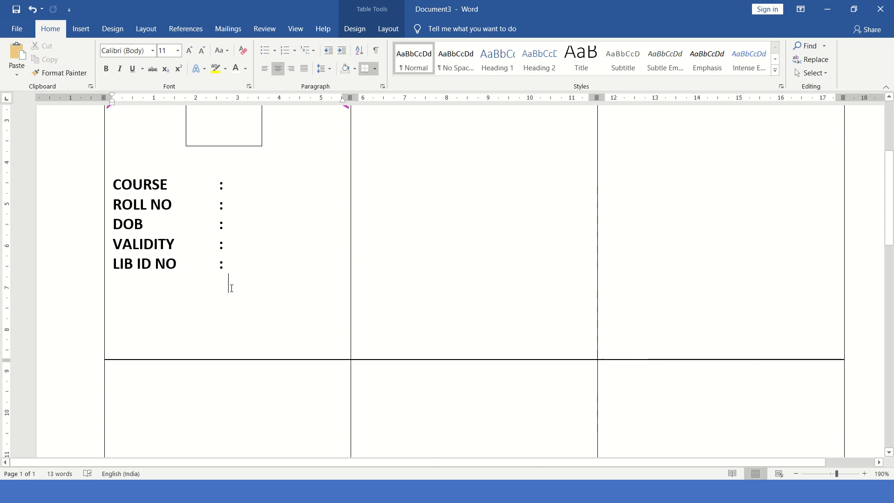
pyautogui.scroll(3, 231, 288)
pyautogui.scroll(-5, 238, 256)
pyautogui.click(83, 36)
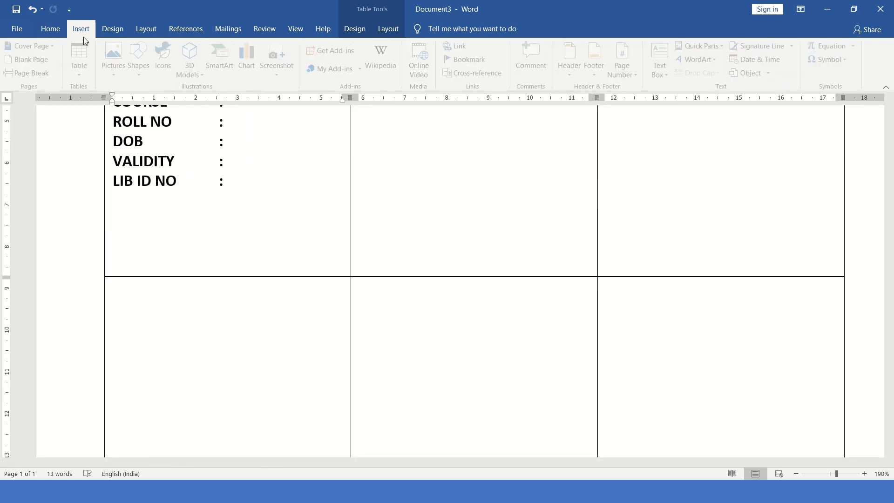
pyautogui.click(114, 29)
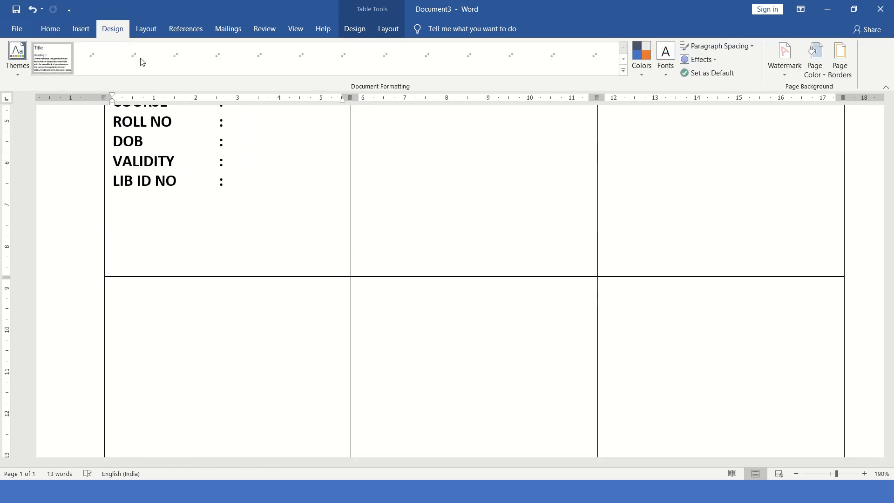
pyautogui.click(81, 29)
pyautogui.click(148, 66)
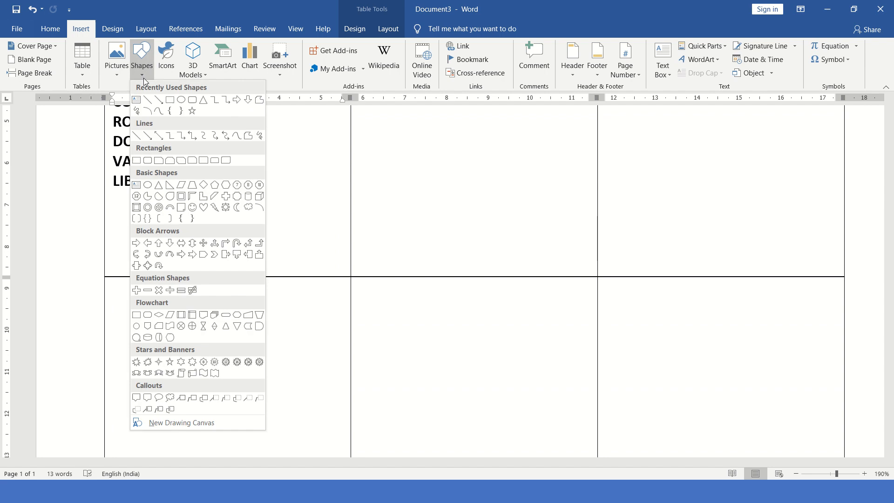
pyautogui.click(170, 100)
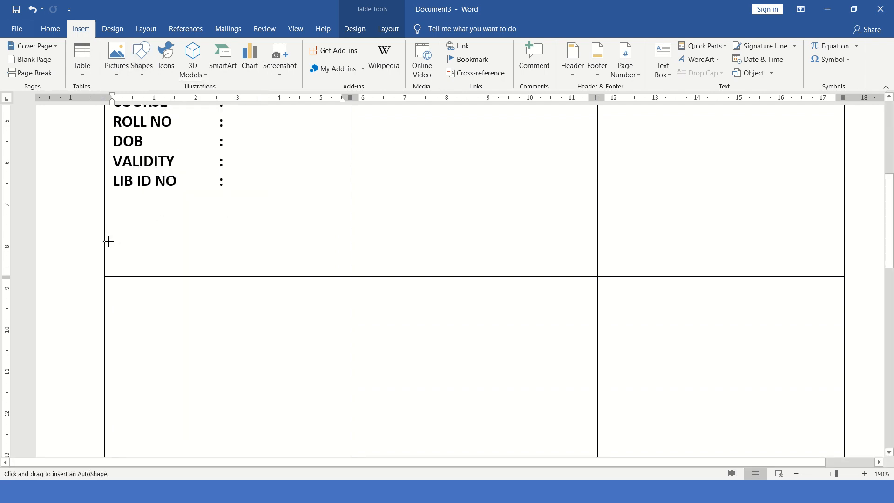
pyautogui.moveTo(107, 236)
pyautogui.mouseDown()
pyautogui.moveTo(167, 265)
pyautogui.moveTo(349, 274)
pyautogui.mouseUp()
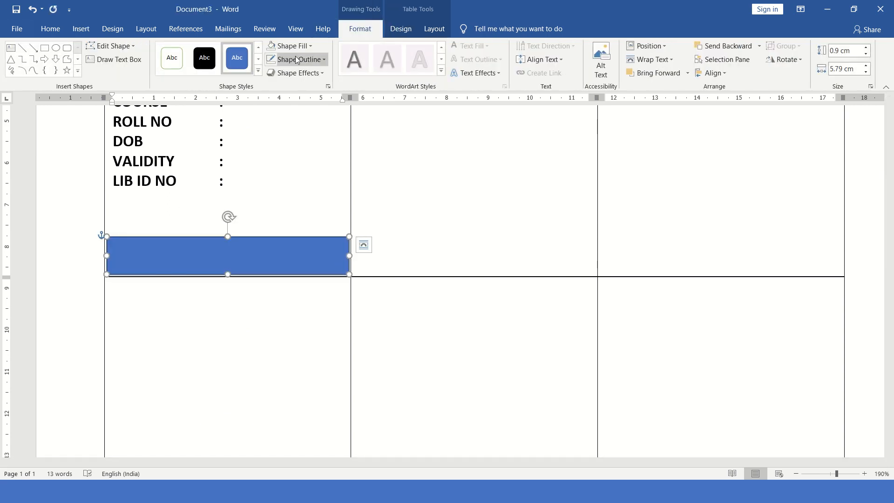
# Remove the footer rectangle's outline and fill it with the recently used magenta
pyautogui.click(298, 59)
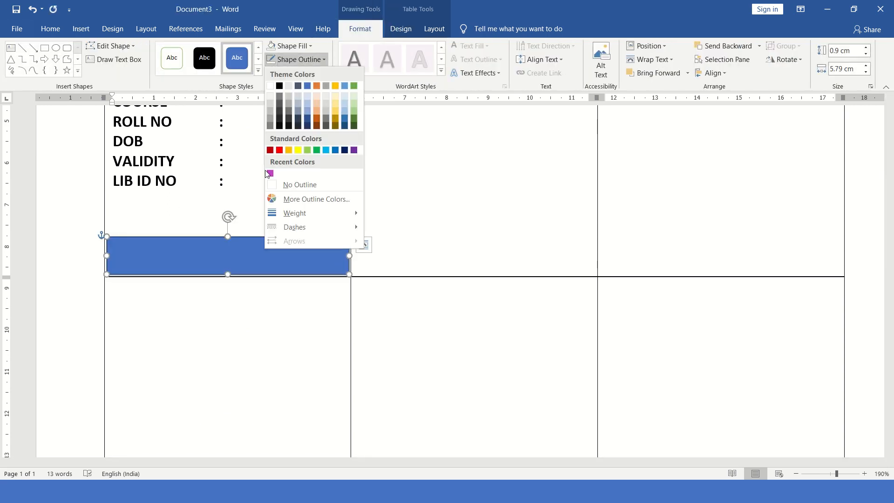
pyautogui.click(285, 184)
pyautogui.click(292, 49)
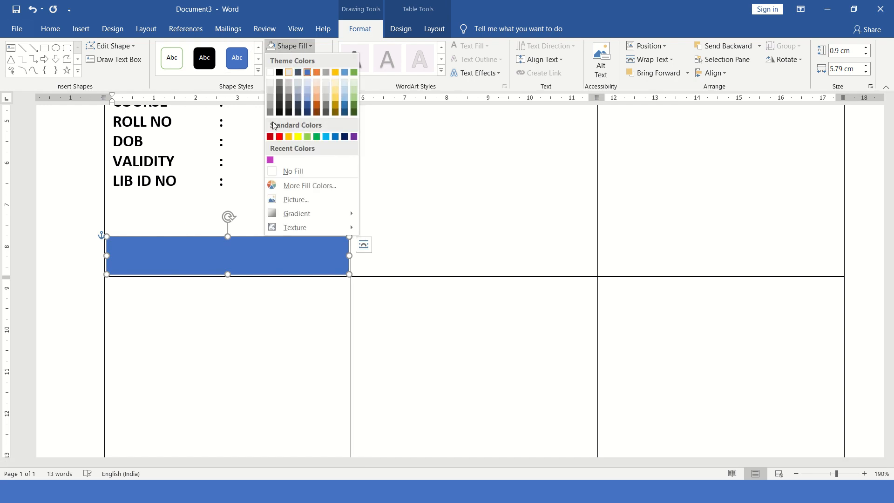
pyautogui.click(270, 160)
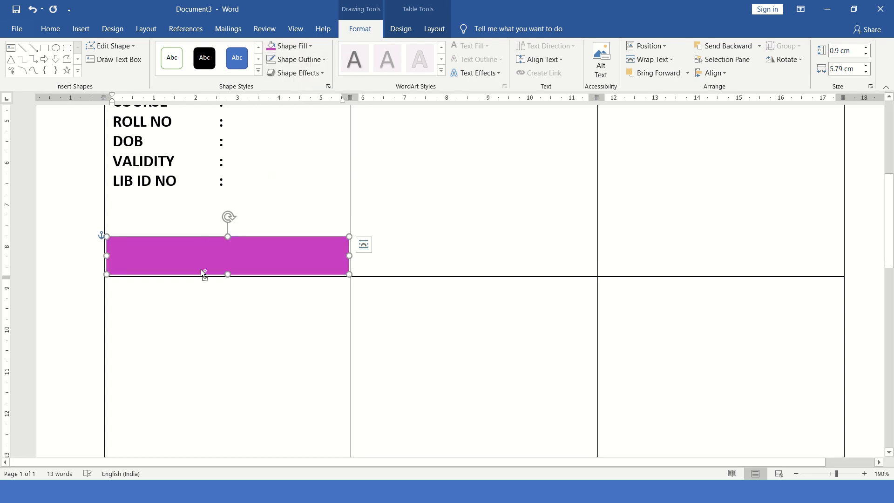
# Draw a circle about 0.82 cm high and 0.88 cm wide near the left end of the magenta footer bar
pyautogui.scroll(12, 201, 272)
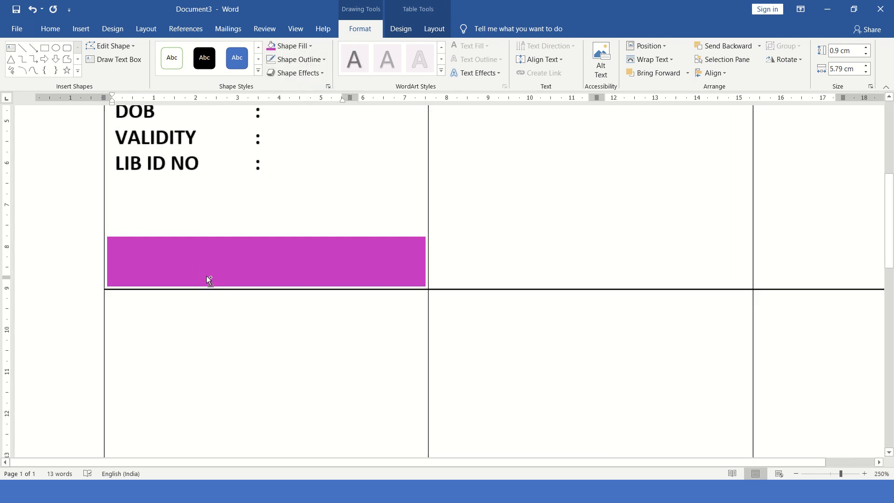
pyautogui.click(83, 31)
pyautogui.click(148, 68)
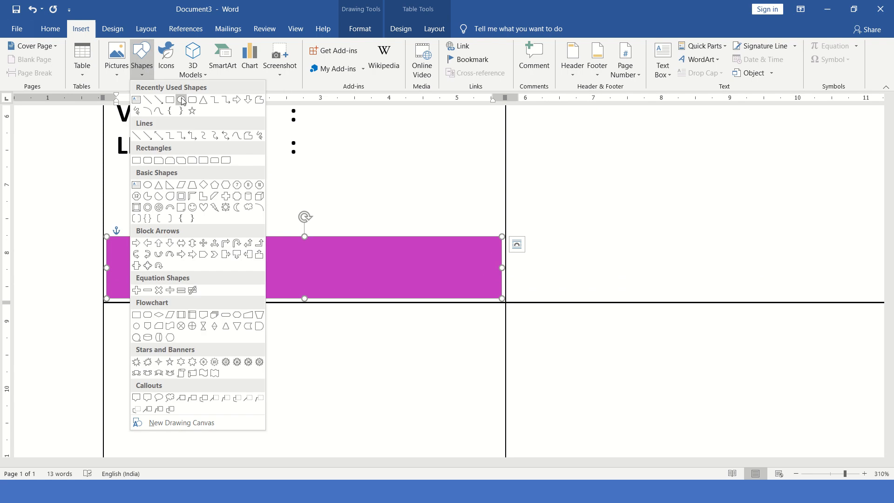
pyautogui.click(182, 101)
pyautogui.moveTo(115, 241)
pyautogui.mouseDown()
pyautogui.moveTo(152, 291)
pyautogui.moveTo(172, 295)
pyautogui.mouseUp()
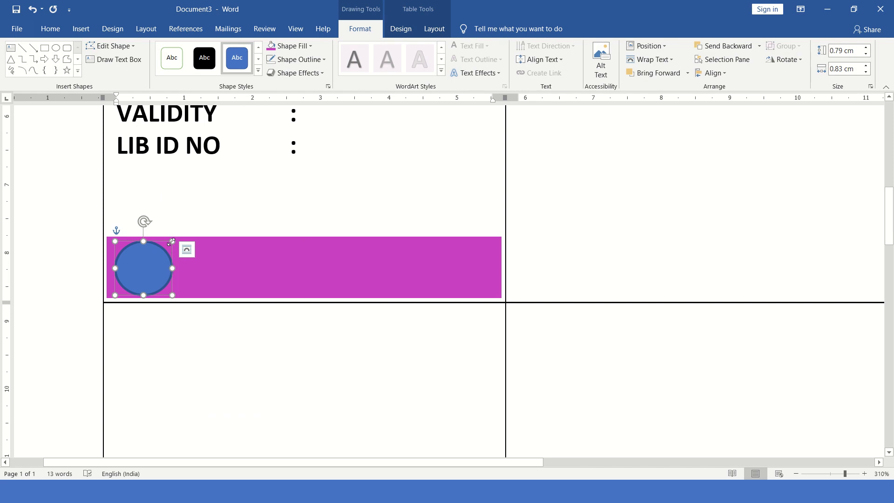
pyautogui.moveTo(172, 242); pyautogui.dragTo(176, 238)
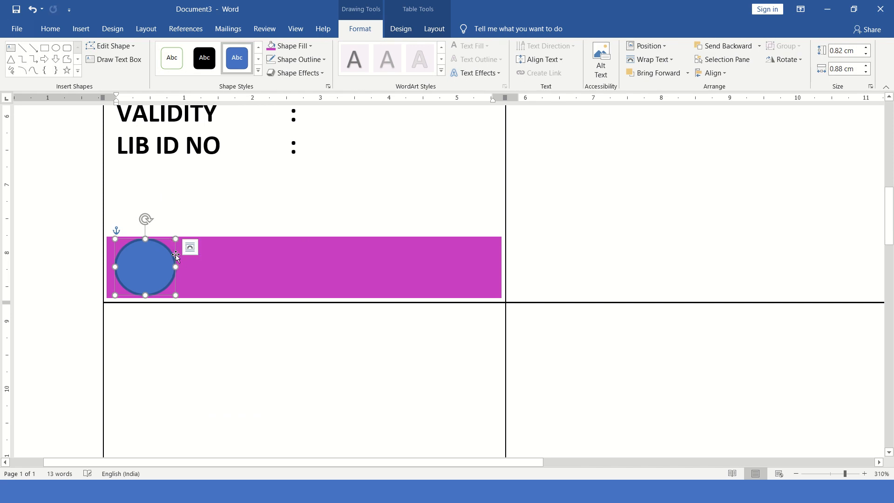
# Remove the circle's outline and fill it with the "phone" picture from a file
pyautogui.click(225, 278)
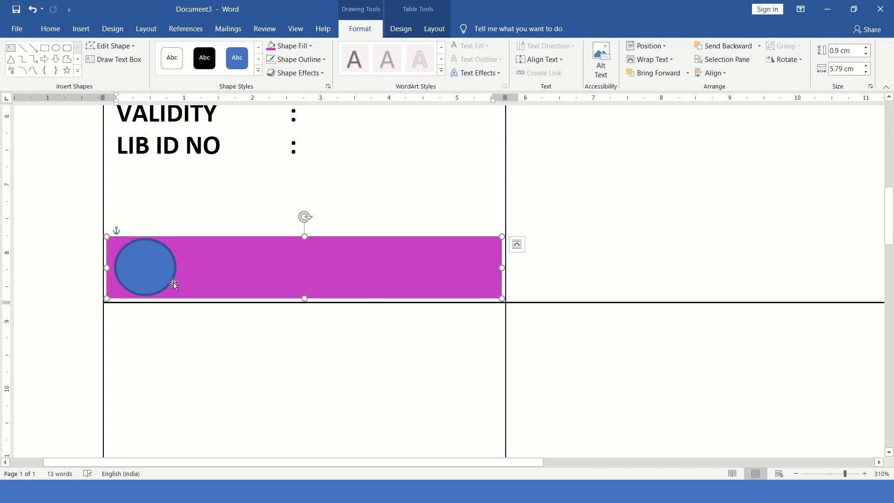
pyautogui.click(156, 275)
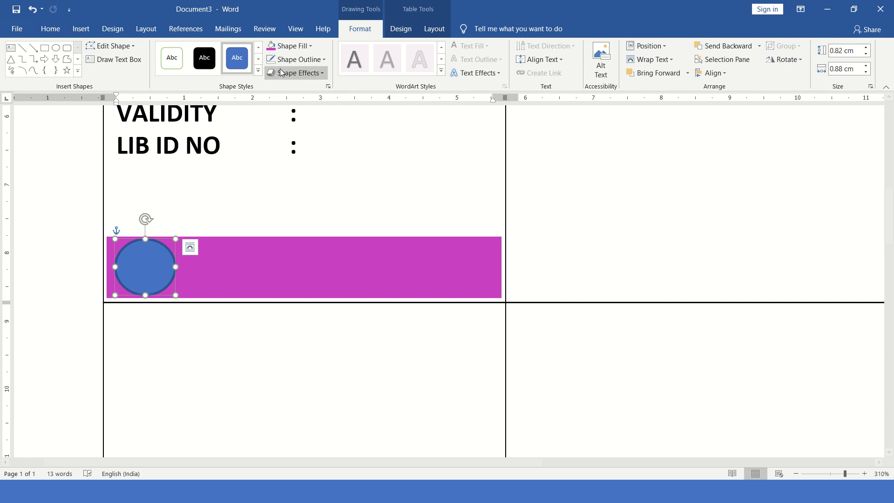
pyautogui.click(297, 59)
pyautogui.click(283, 185)
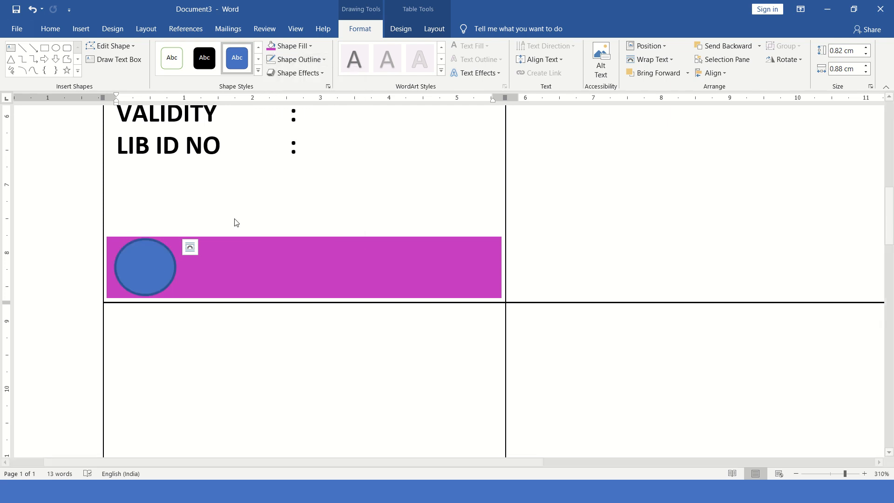
pyautogui.click(290, 45)
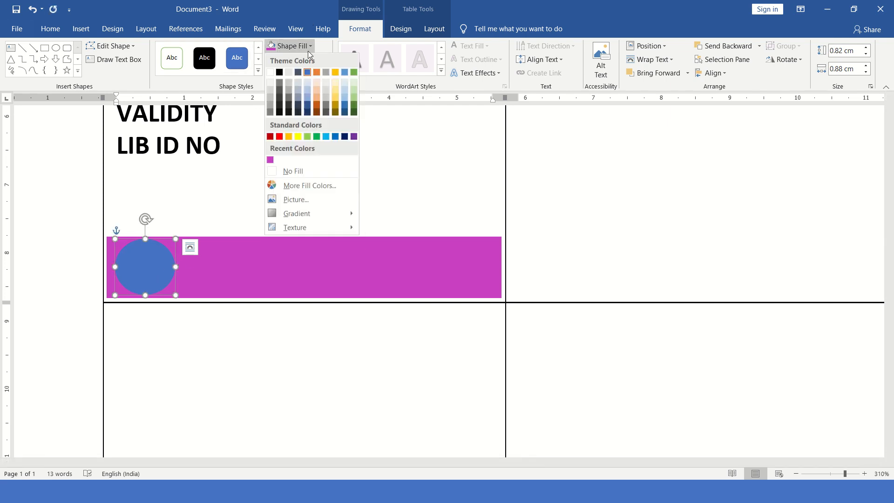
pyautogui.click(315, 201)
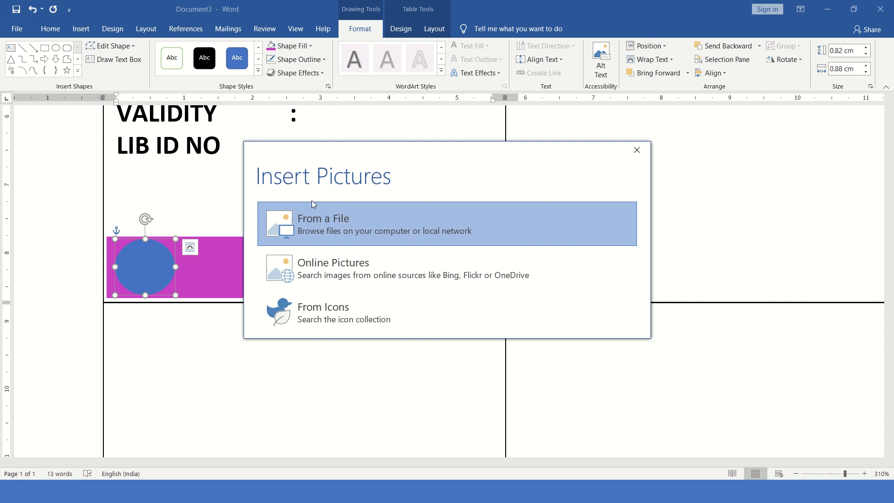
pyautogui.click(320, 211)
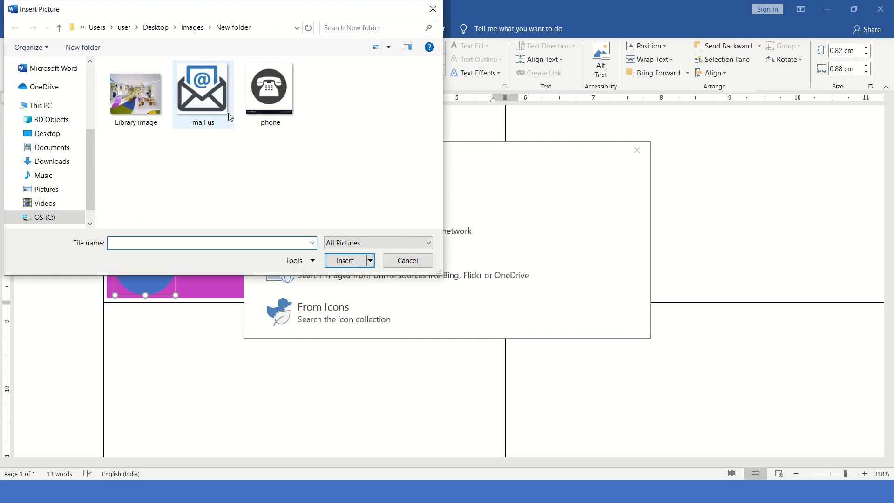
pyautogui.click(251, 109)
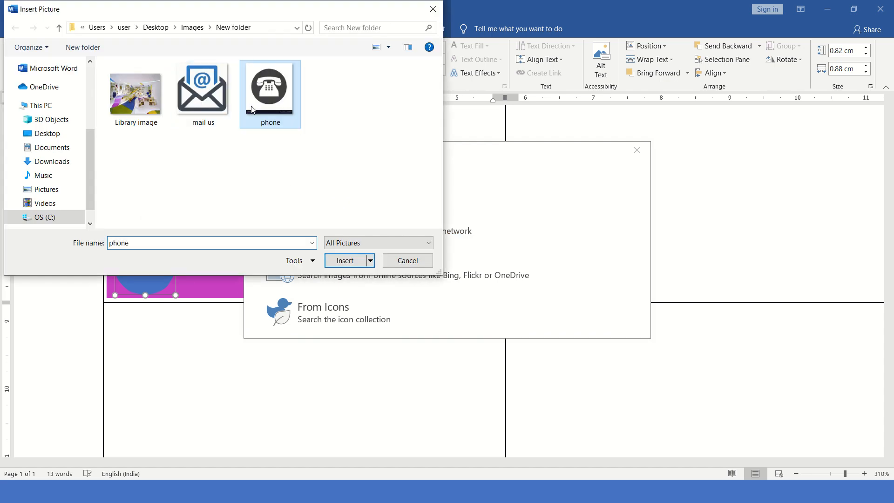
pyautogui.click(360, 266)
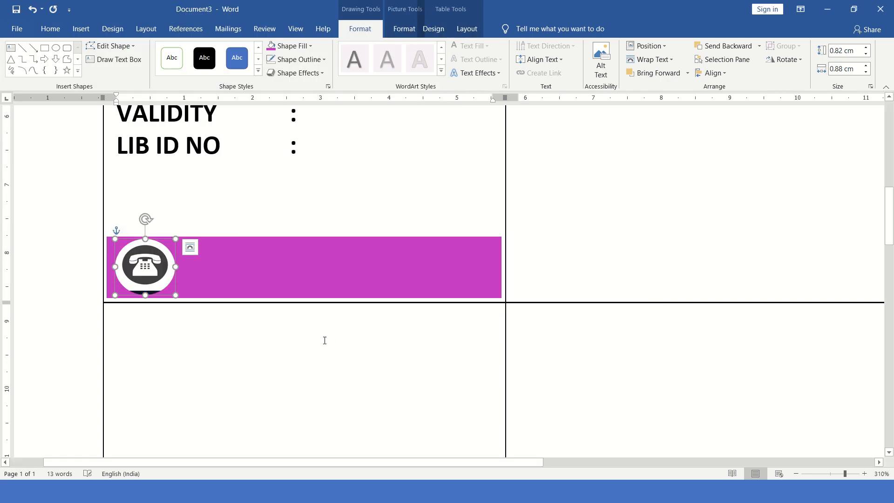
pyautogui.click(323, 339)
# Draw a second circle about 0.85 cm high and 0.89 cm wide just right of the middle of the footer bar
pyautogui.click(81, 29)
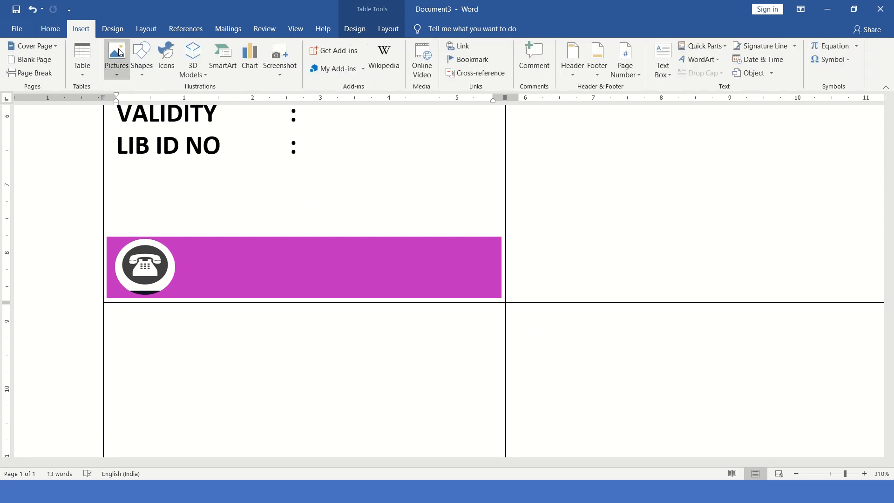
pyautogui.click(141, 68)
pyautogui.click(181, 101)
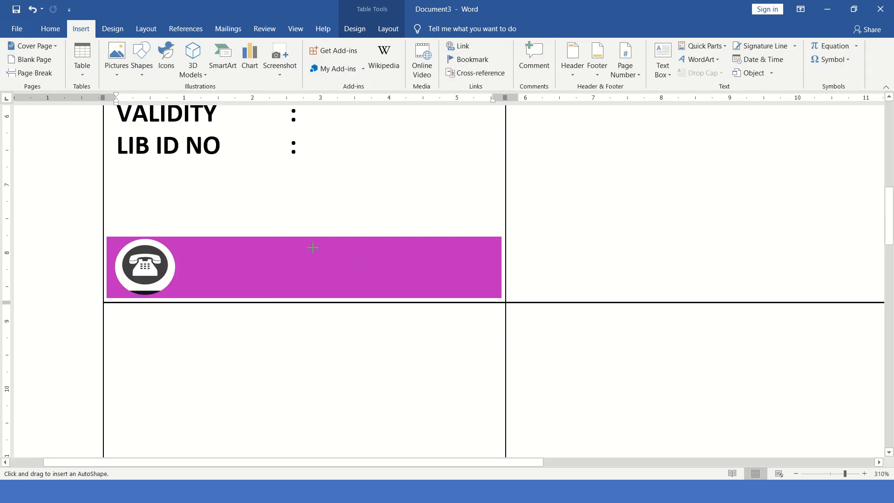
pyautogui.moveTo(312, 247); pyautogui.dragTo(368, 296)
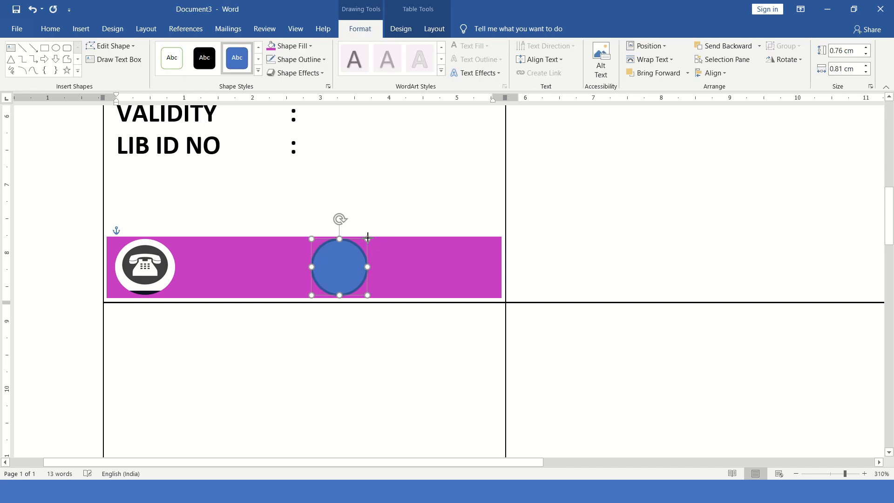
pyautogui.moveTo(368, 238); pyautogui.dragTo(372, 266)
# Remove the outline of the second circle in the magenta footer bar
pyautogui.click(298, 60)
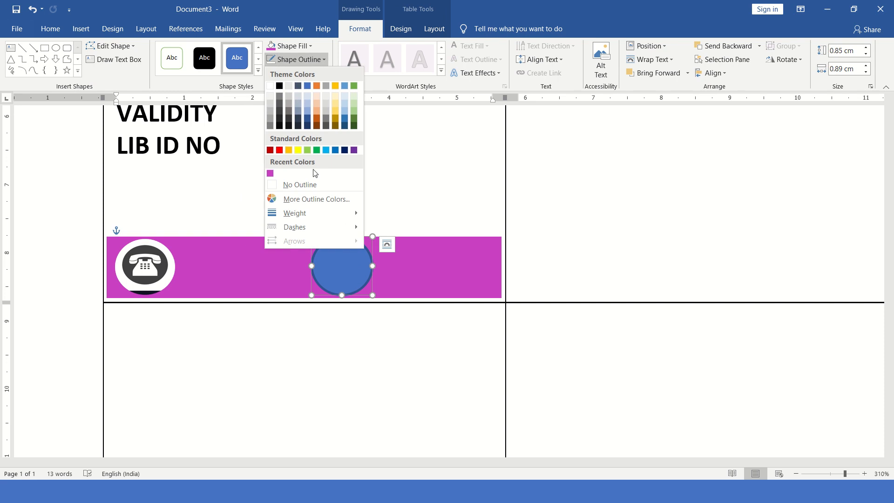
pyautogui.click(294, 184)
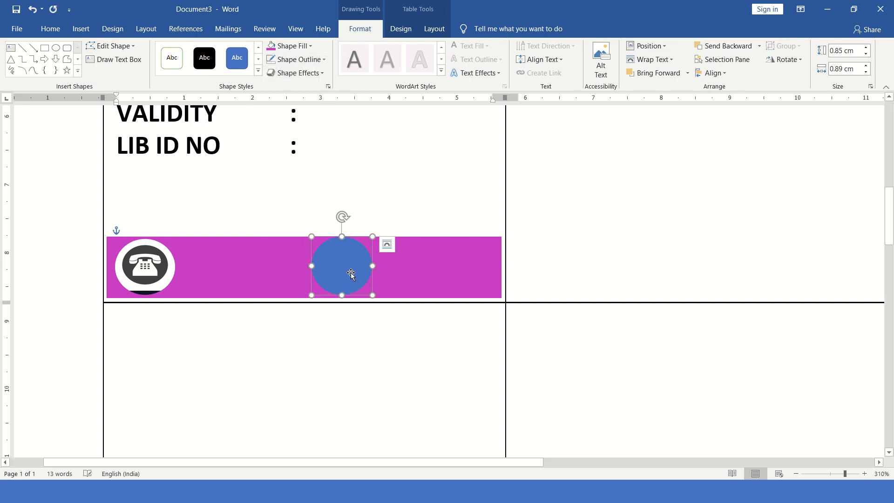
pyautogui.click(295, 29)
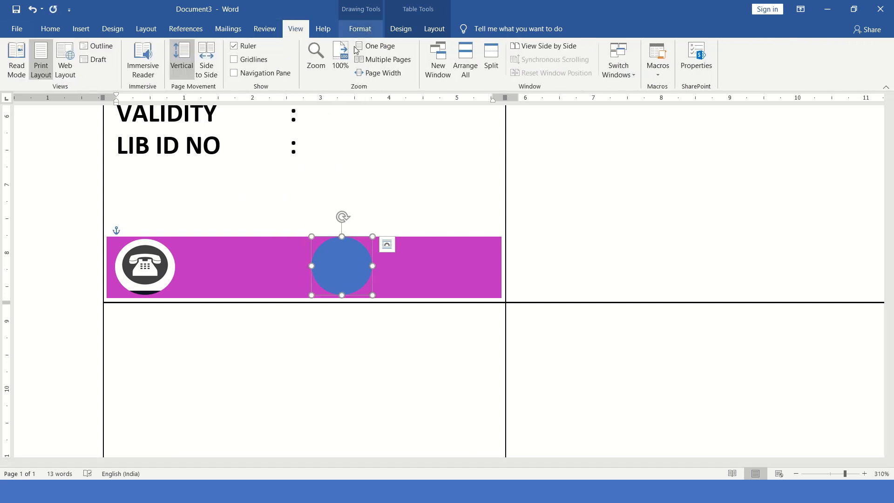
# Fill the second circle with the "mail us" picture from a file and move it slightly right and down on the footer bar
pyautogui.click(365, 30)
pyautogui.click(289, 46)
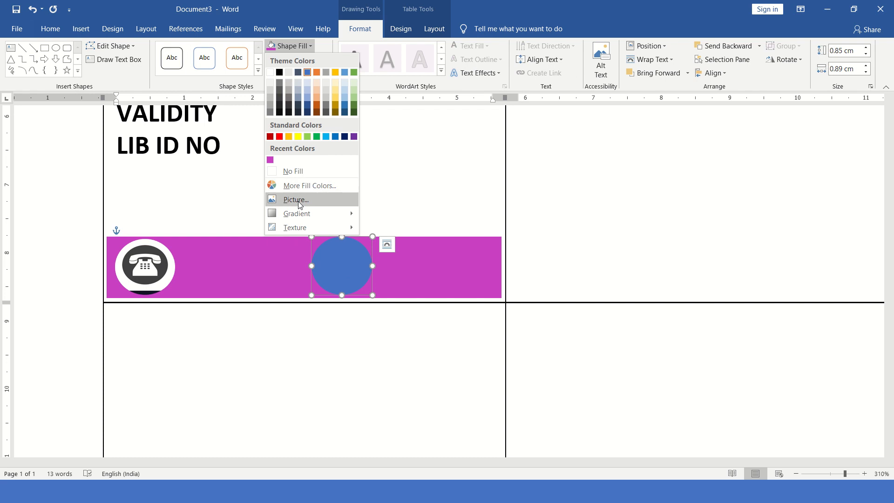
pyautogui.click(296, 199)
pyautogui.click(323, 257)
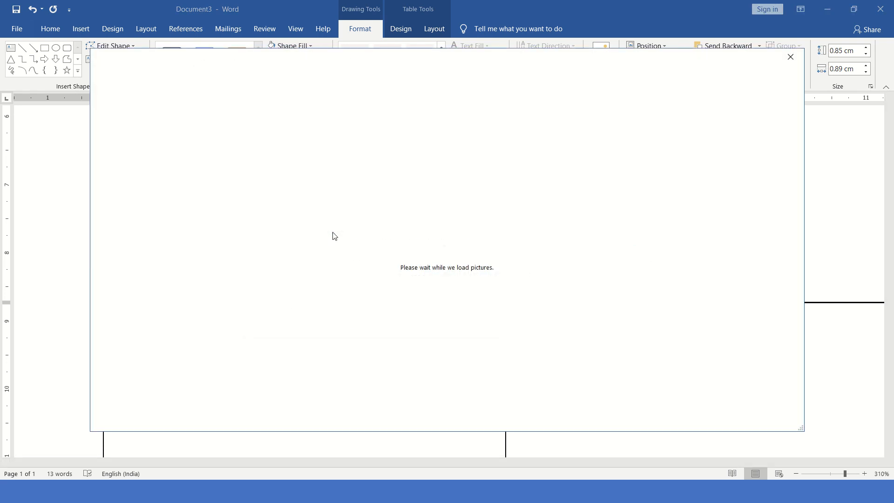
pyautogui.click(790, 57)
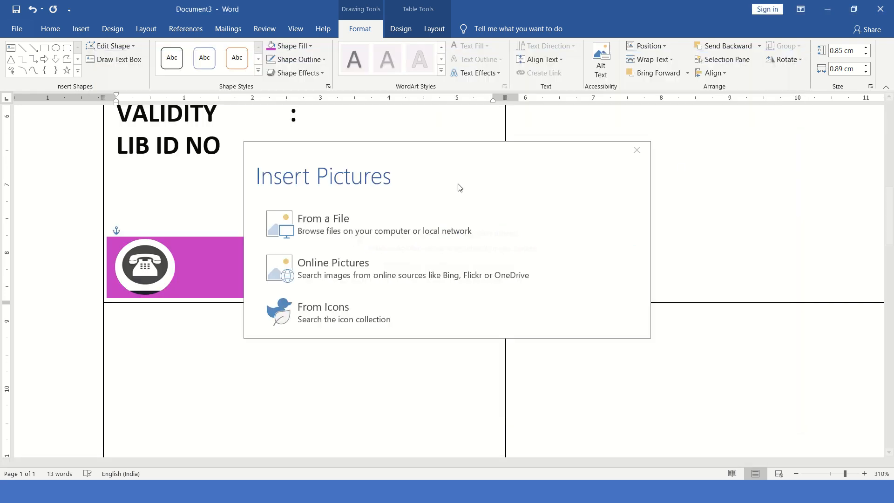
pyautogui.click(316, 218)
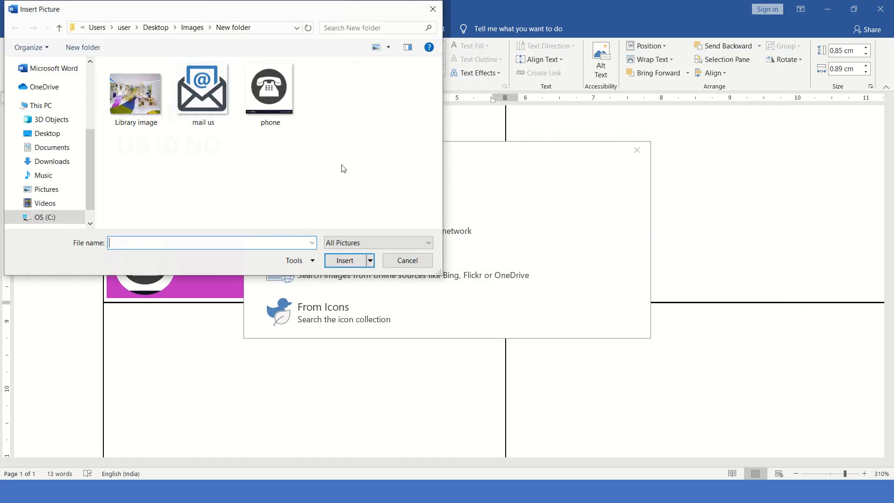
pyautogui.click(216, 102)
pyautogui.click(343, 263)
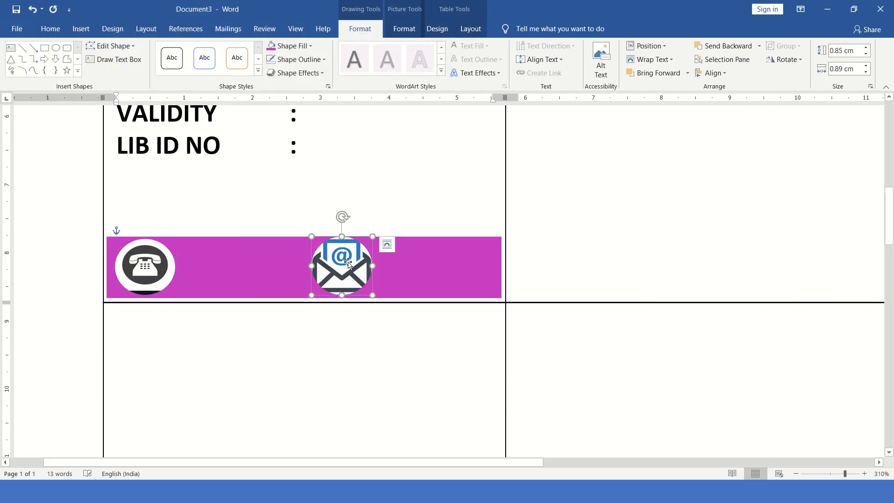
pyautogui.moveTo(343, 264); pyautogui.dragTo(350, 266)
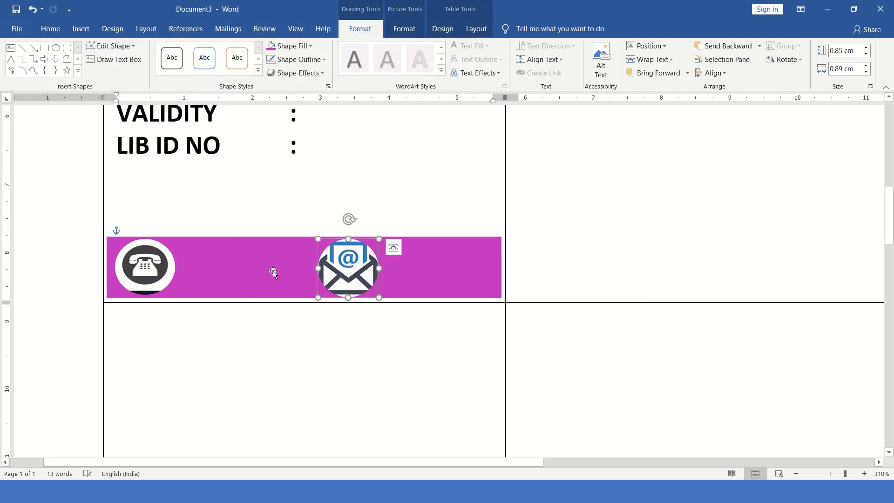
# Draw a text box about 0.76 cm high and 1.96 cm wide between the phone and mail icons
pyautogui.click(273, 270)
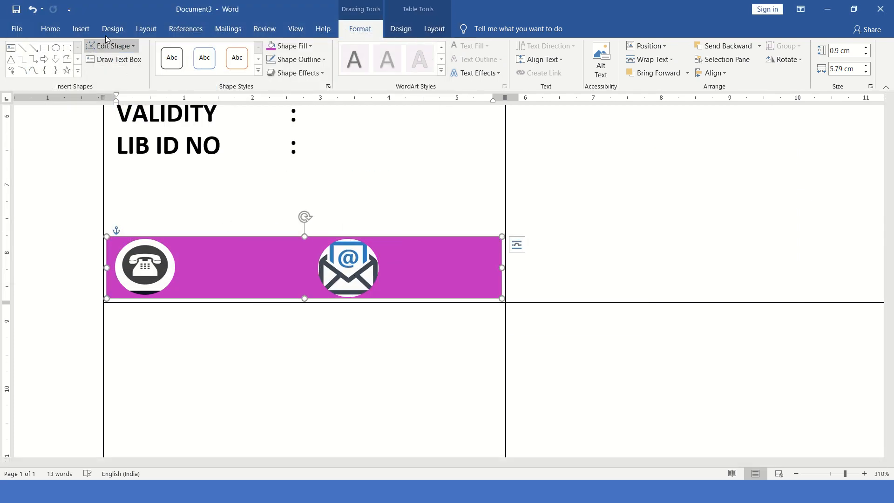
pyautogui.click(81, 28)
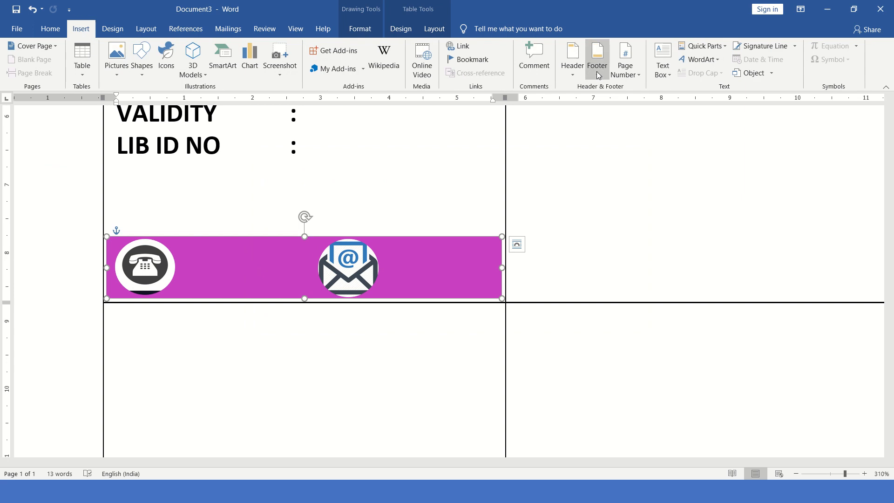
pyautogui.click(662, 62)
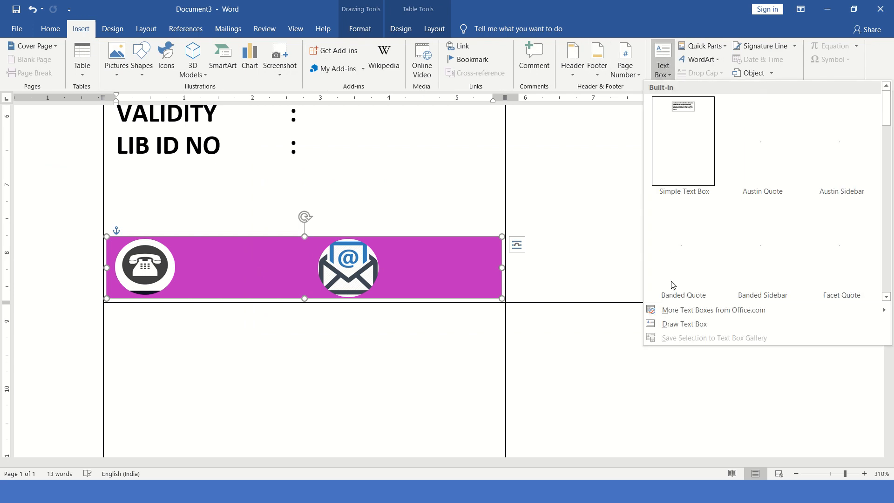
pyautogui.click(680, 322)
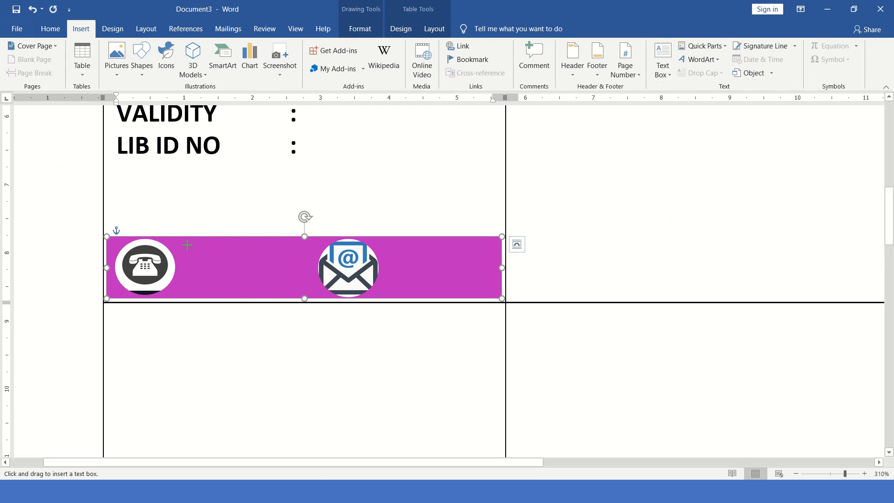
pyautogui.moveTo(181, 242)
pyautogui.mouseDown()
pyautogui.moveTo(279, 306)
pyautogui.moveTo(315, 294)
pyautogui.mouseUp()
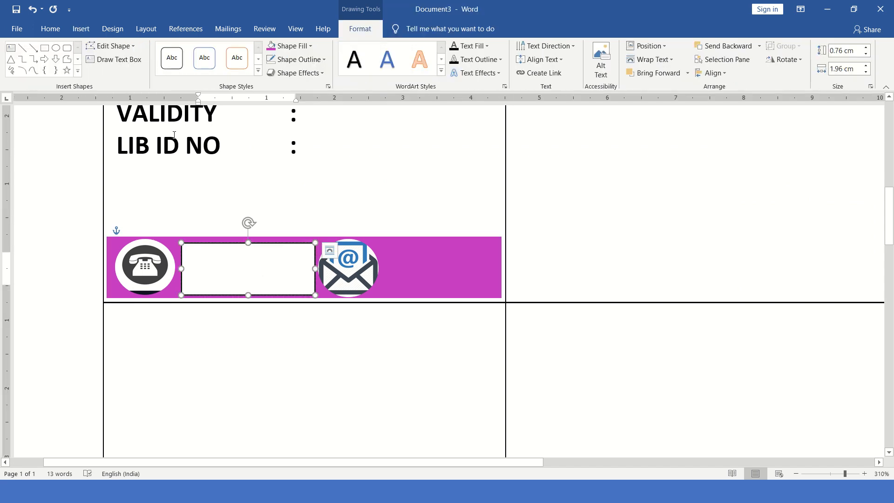
# Enter "080-" followed by an underscore blank in the new text box, in Times New Roman at size 5
pyautogui.click(51, 29)
pyautogui.click(140, 50)
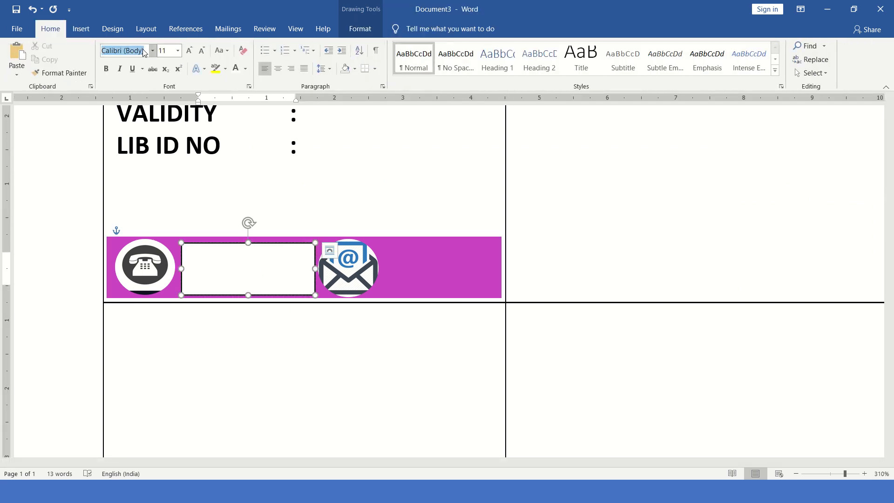
pyautogui.write('Times New Roman')
pyautogui.click(171, 50)
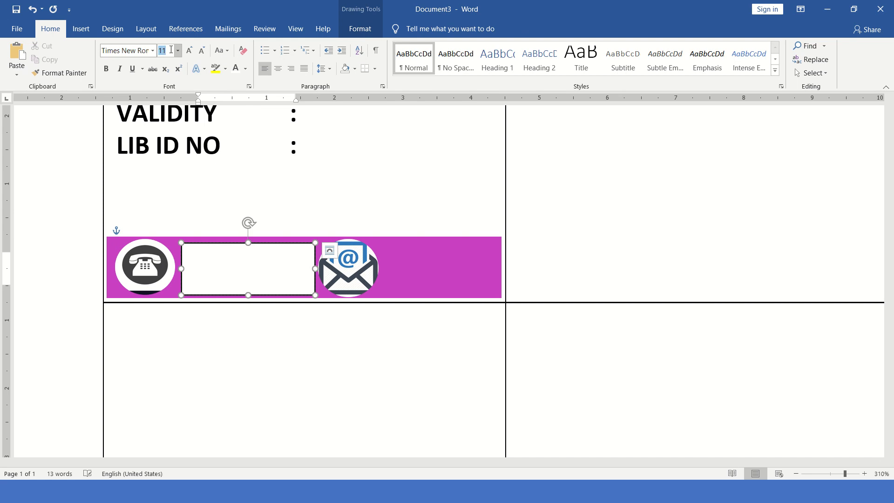
pyautogui.write('5')
pyautogui.press('Return')
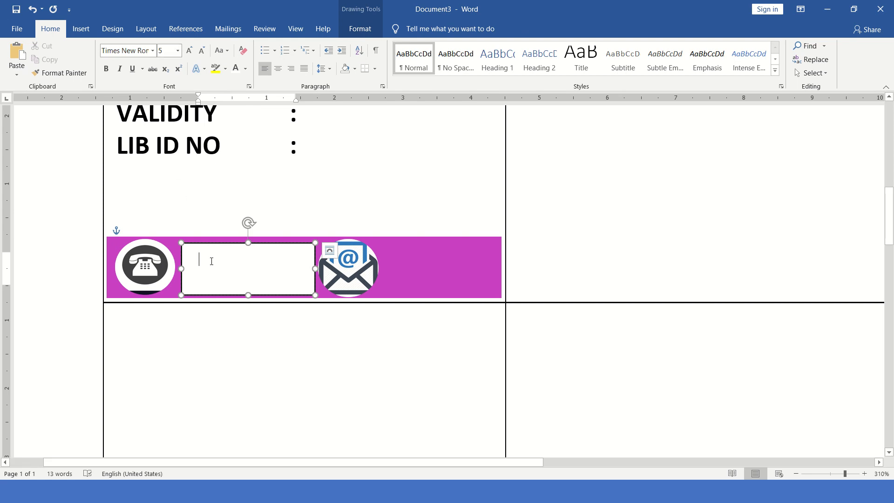
pyautogui.write('080-')
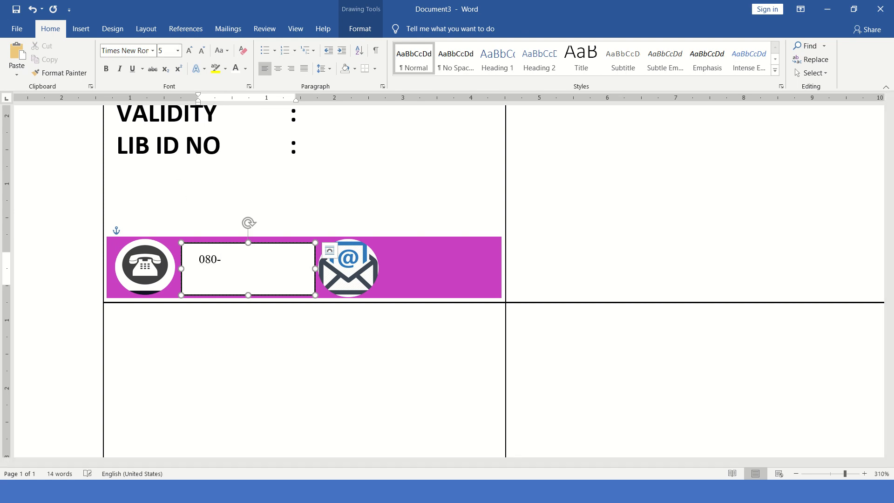
pyautogui.write('_________')
# Remove the outline and the fill of the text box beside the phone icon
pyautogui.tripleClick(217, 260)
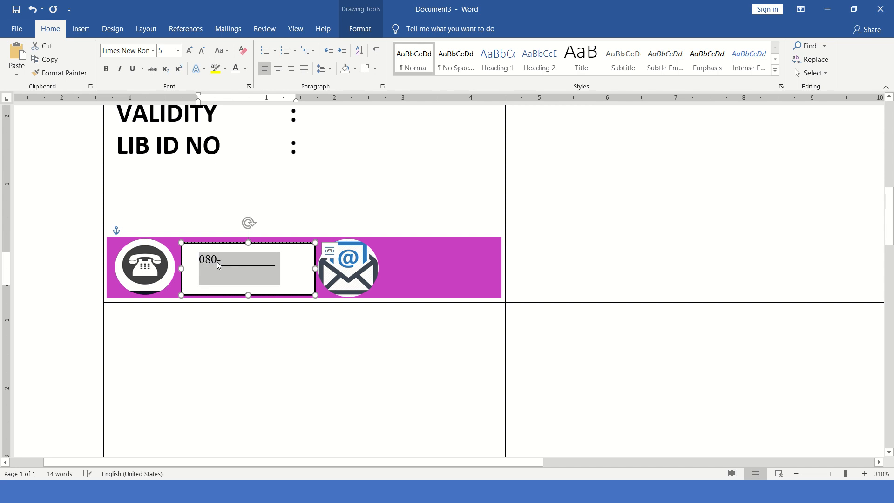
pyautogui.click(359, 29)
pyautogui.click(295, 59)
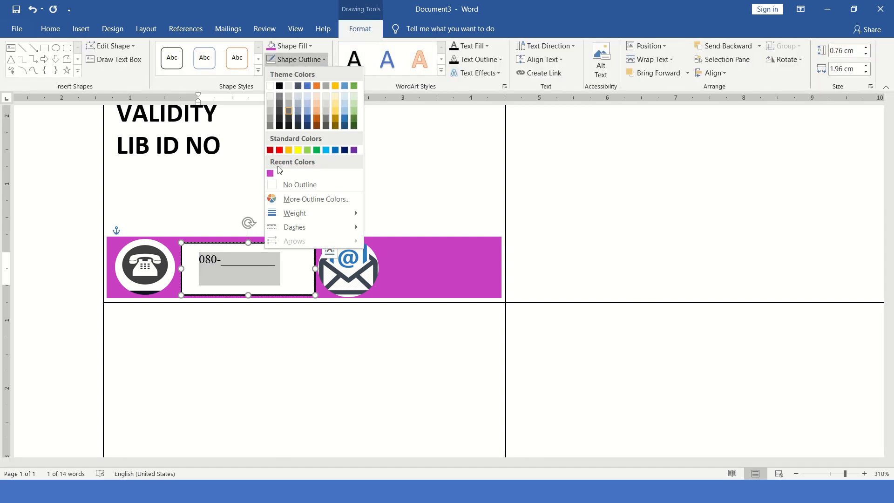
pyautogui.click(286, 199)
pyautogui.click(838, 136)
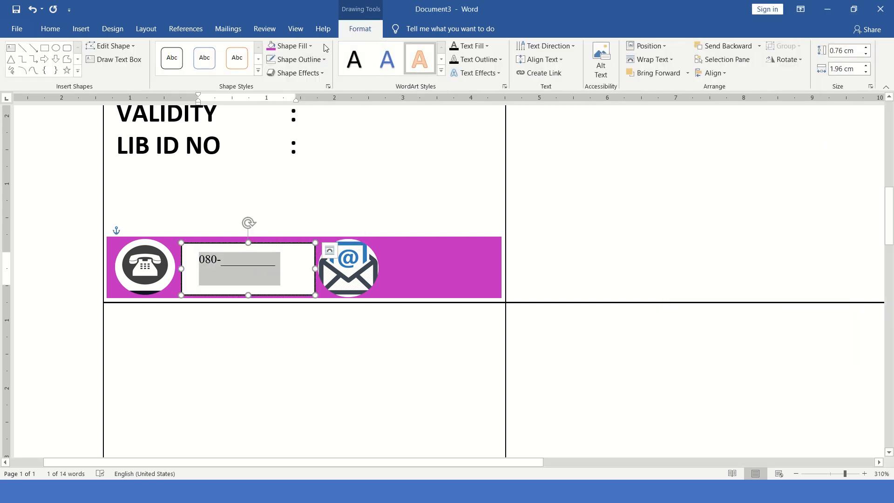
pyautogui.click(290, 46)
pyautogui.click(288, 171)
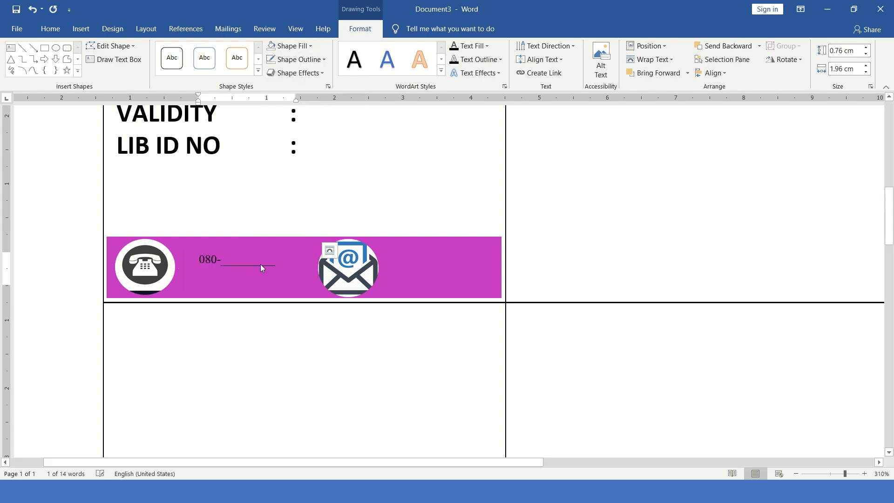
# Change the font colour of the "080-" text to white
pyautogui.click(260, 263)
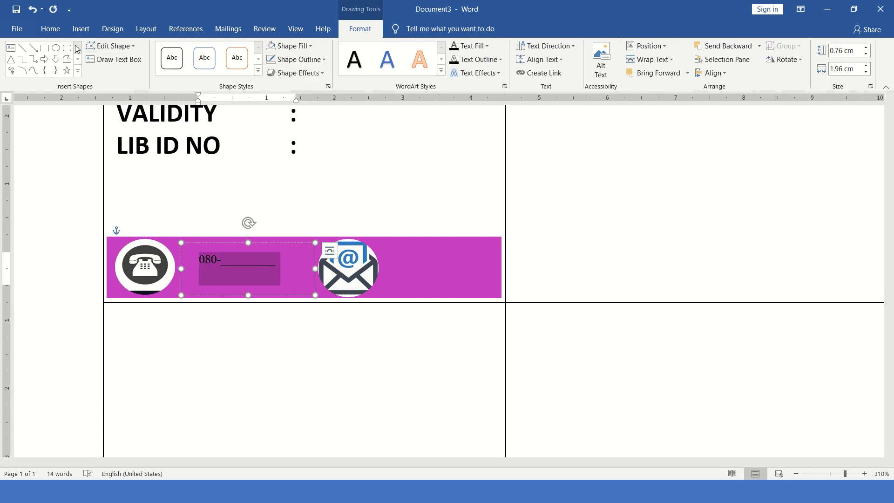
pyautogui.click(52, 29)
pyautogui.click(236, 69)
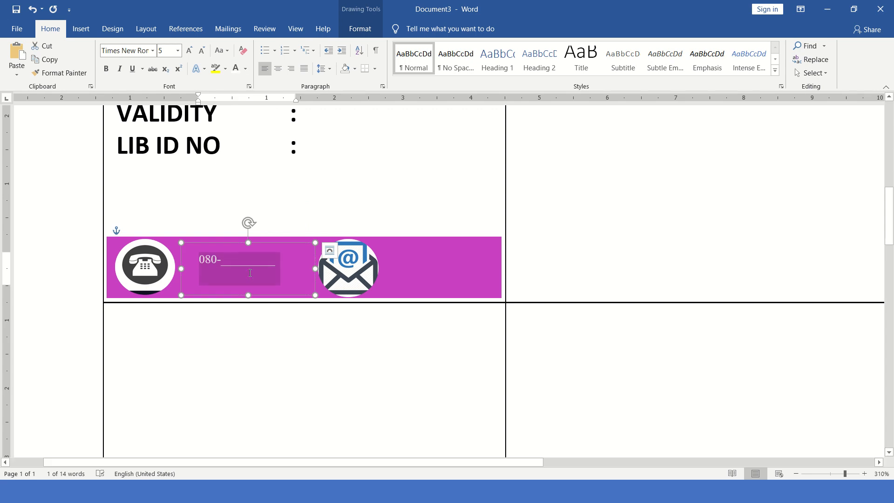
# Increase the font size of all text in the phone text box to 6
pyautogui.click(191, 272)
pyautogui.hotkey('ctrl', 'a')
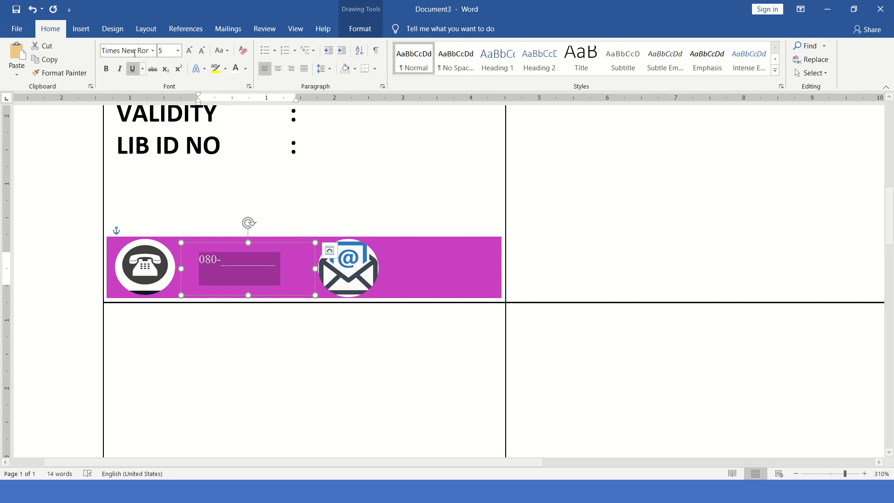
pyautogui.click(168, 54)
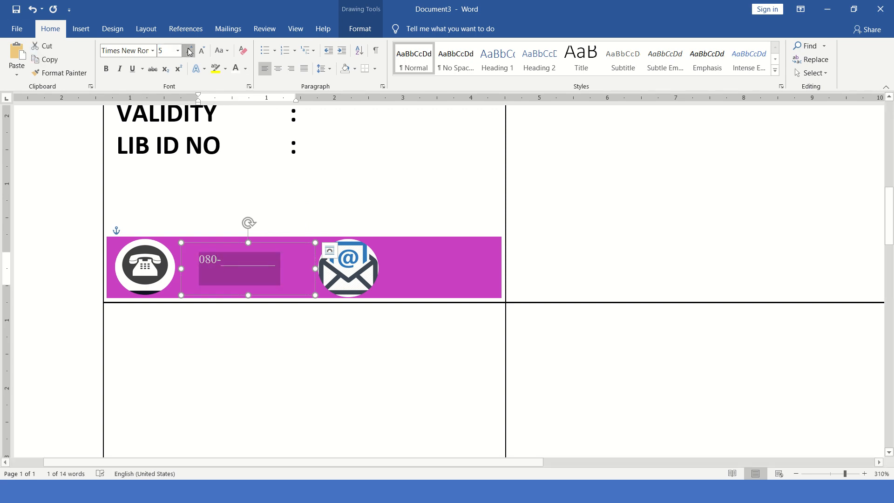
pyautogui.click(189, 50)
pyautogui.click(201, 50)
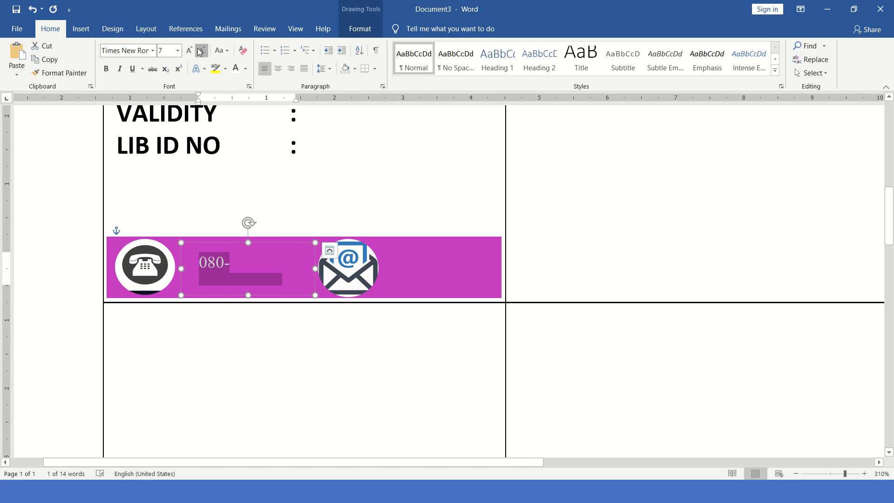
pyautogui.click(201, 51)
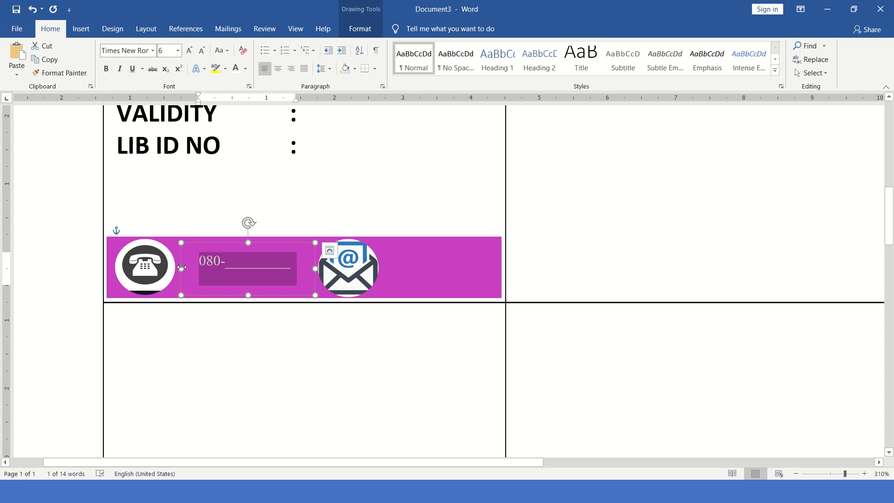
# Widen the phone text box slightly on both sides and increase its text to size 8
pyautogui.moveTo(181, 267); pyautogui.dragTo(162, 268)
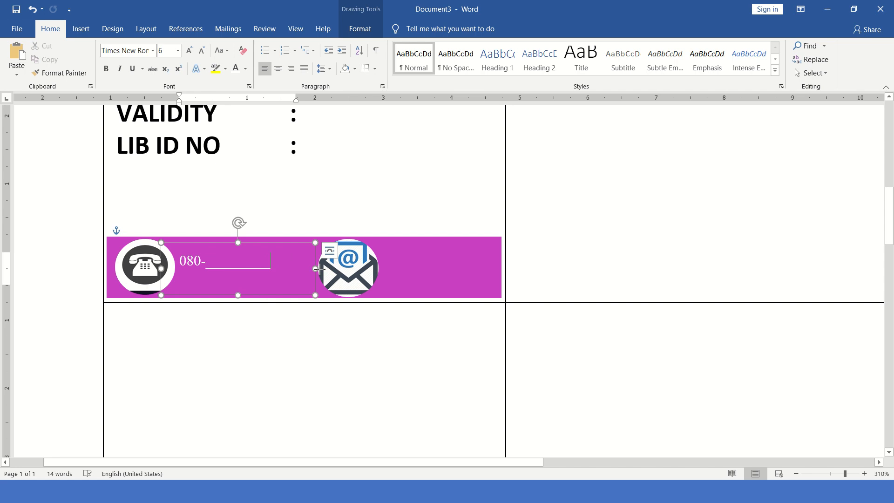
pyautogui.moveTo(316, 268); pyautogui.dragTo(330, 269)
pyautogui.hotkey('ctrl', 'a')
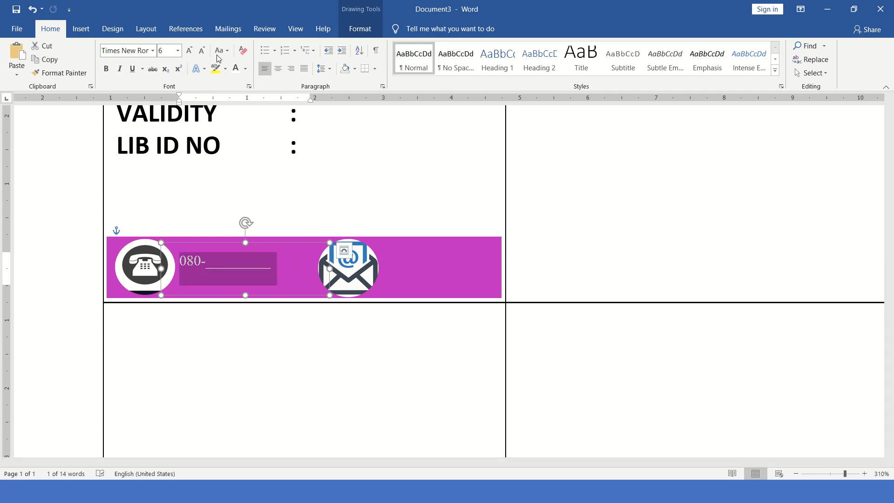
pyautogui.click(189, 51)
pyautogui.click(189, 51)
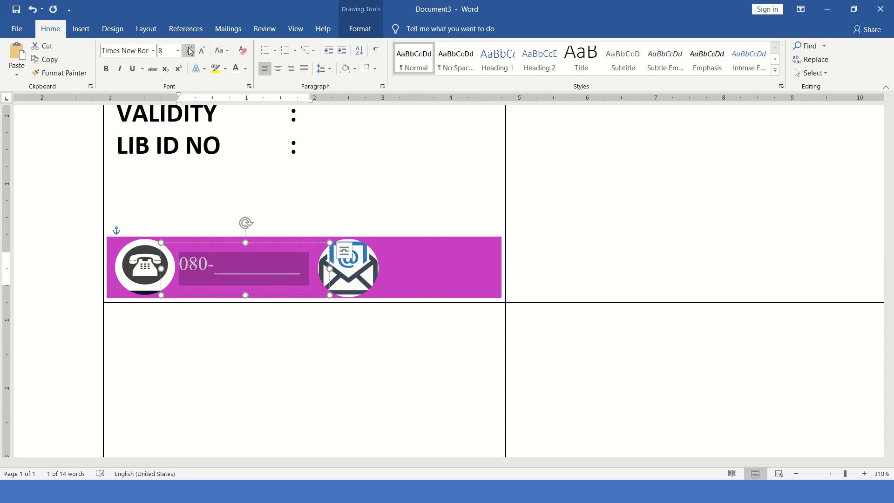
# Move the phone text box slightly down within the footer bar and deselect it
pyautogui.click(242, 272)
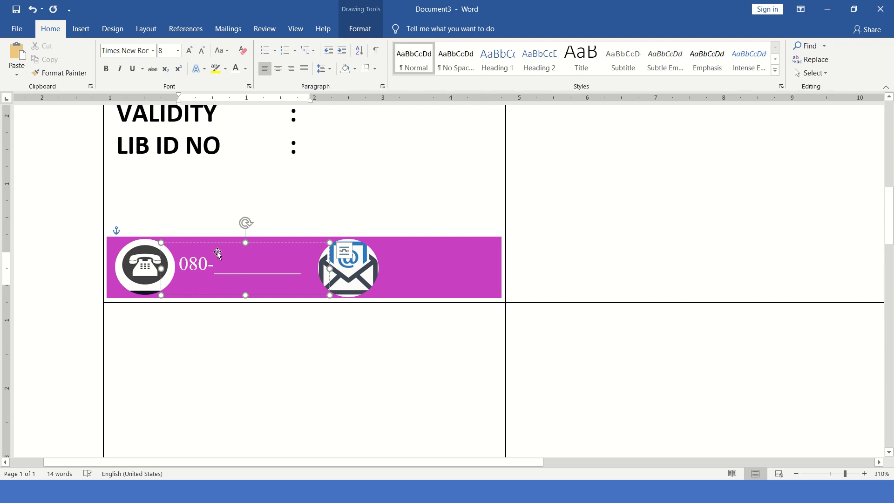
pyautogui.moveTo(226, 242); pyautogui.dragTo(227, 246)
pyautogui.click(410, 174)
# Draw a text box over the free part of the purple footer bar, just right of the email icon
pyautogui.click(396, 248)
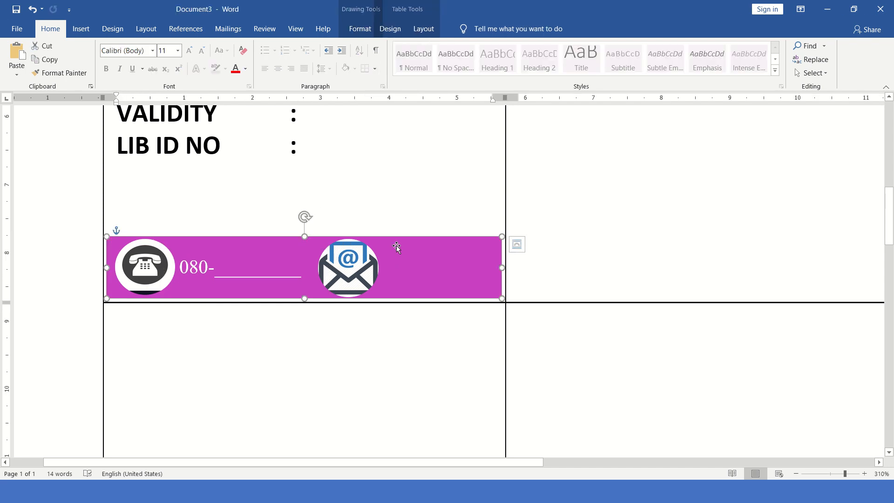
pyautogui.click(80, 28)
pyautogui.click(662, 60)
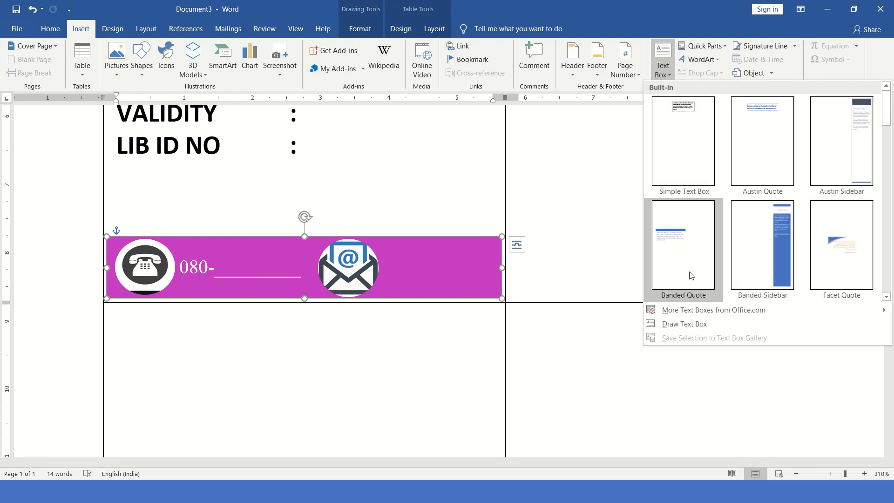
pyautogui.click(690, 324)
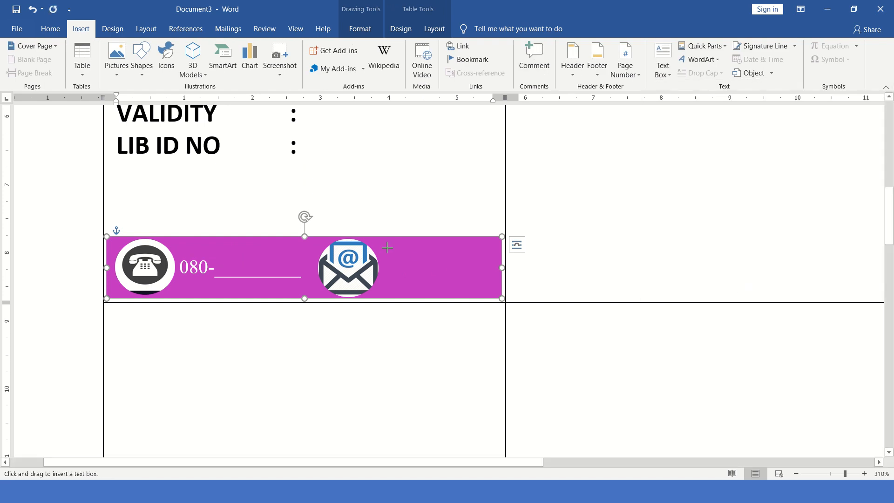
pyautogui.moveTo(380, 242)
pyautogui.mouseDown()
pyautogui.moveTo(413, 282)
pyautogui.moveTo(502, 298)
pyautogui.mouseUp()
# Shift the email icon slightly left and widen the text box beside it to about 2.83 cm
pyautogui.moveTo(352, 267)
pyautogui.mouseDown()
pyautogui.moveTo(340, 267)
pyautogui.moveTo(369, 270)
pyautogui.mouseUp()
pyautogui.click(443, 261)
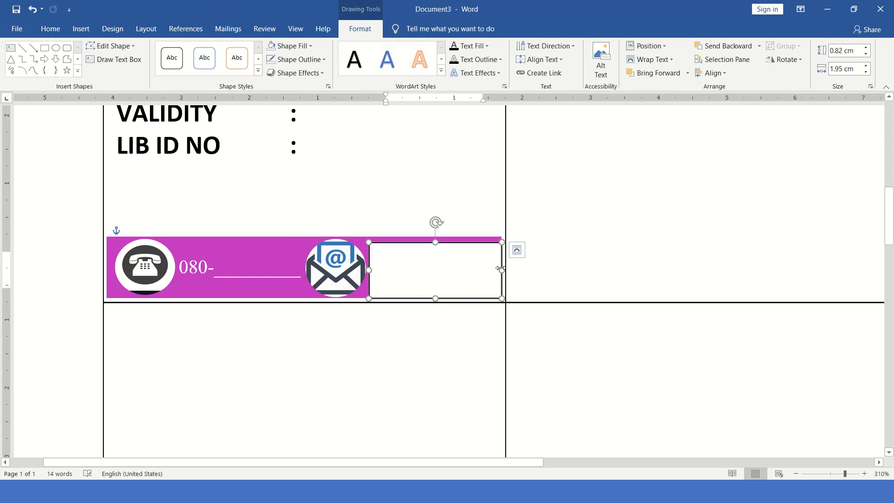
pyautogui.moveTo(501, 269); pyautogui.dragTo(562, 269)
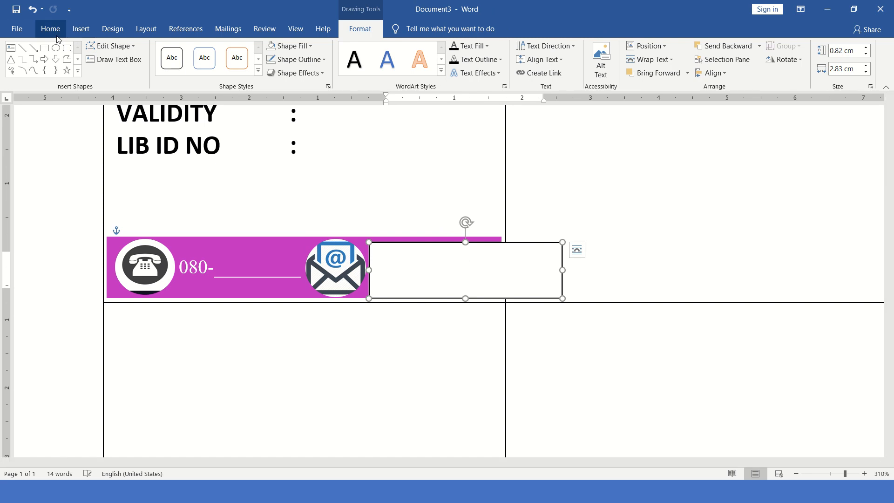
# Set the font of the empty email text box to Times New Roman, size 5
pyautogui.click(57, 35)
pyautogui.click(146, 49)
pyautogui.write('Times New Roman')
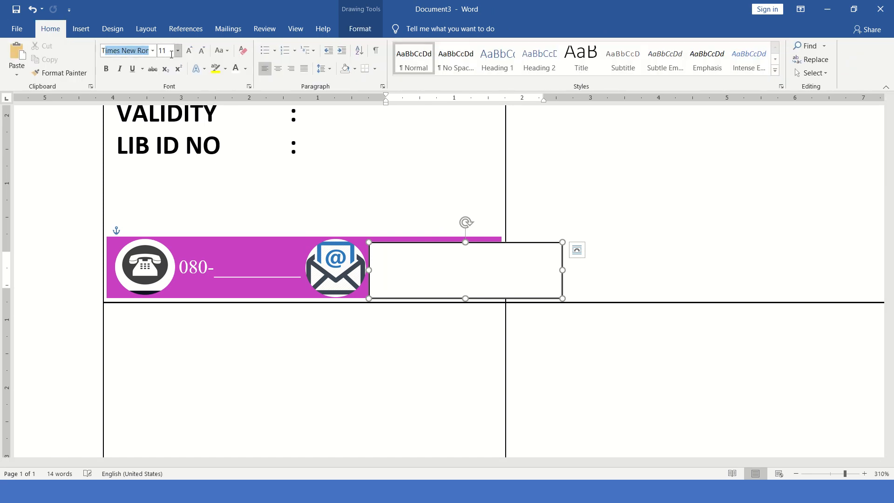
pyautogui.click(170, 55)
pyautogui.press('Return')
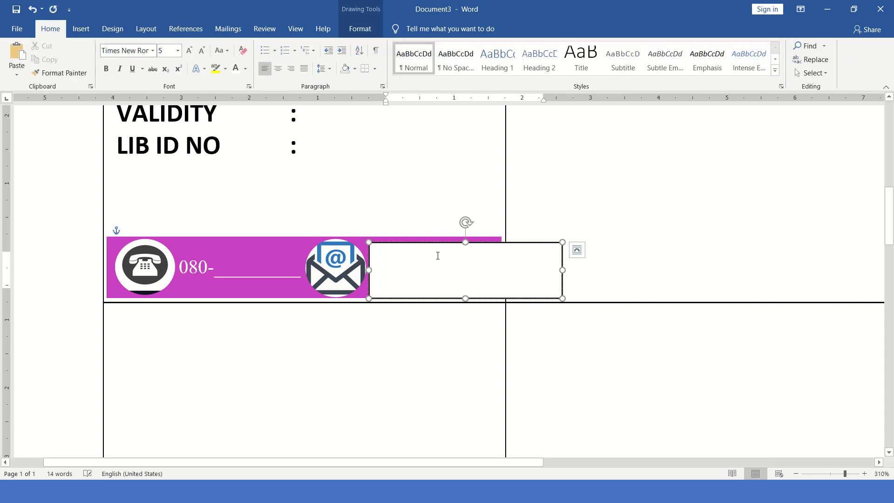
# Enter a lowercase placeholder e-mail address with underscore blanks in the text box beside the email icon
pyautogui.write('TEST')
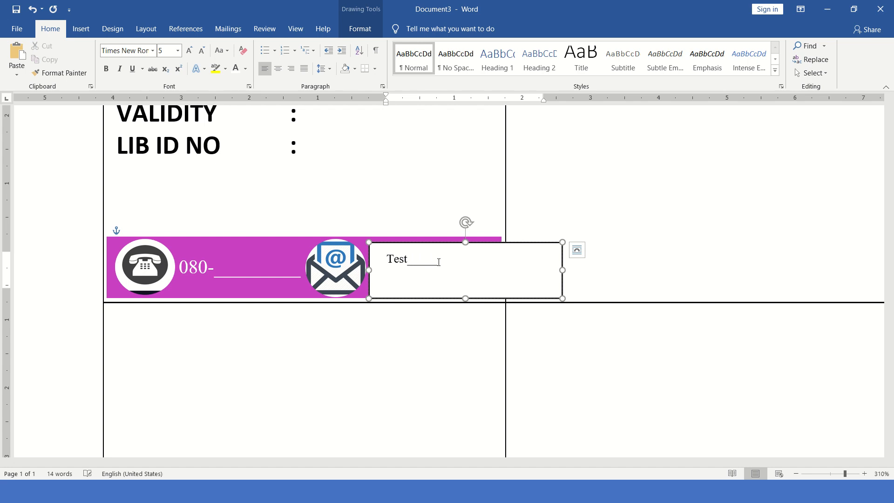
pyautogui.write(' _____@')
pyautogui.press('BackSpace')
pyautogui.write('t')
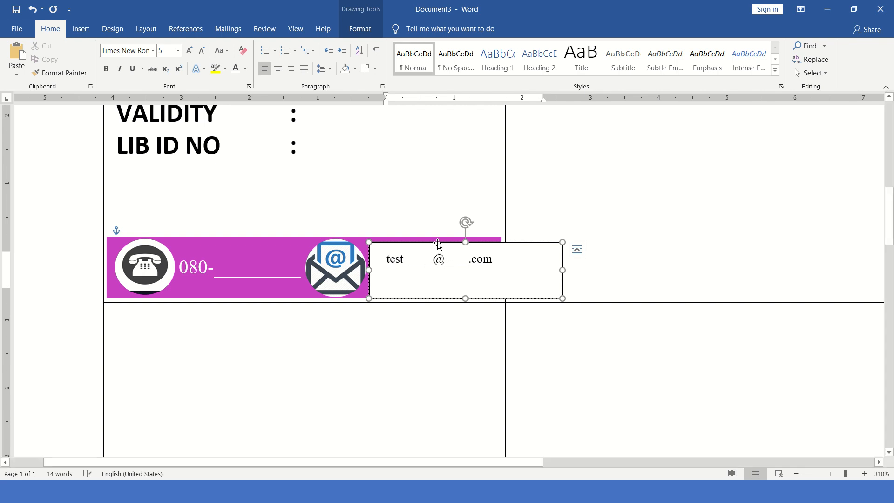
# Move the email text box slightly left and down, and remove its outline and fill
pyautogui.moveTo(438, 244); pyautogui.dragTo(428, 251)
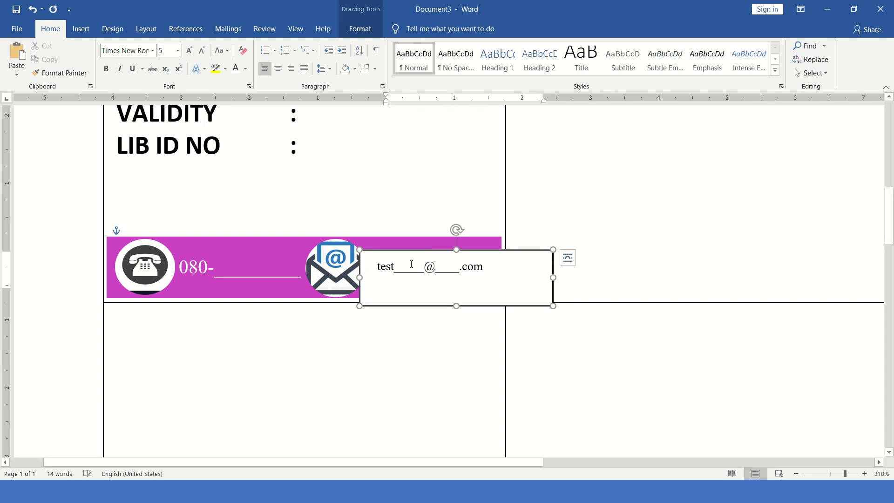
pyautogui.click(411, 263)
pyautogui.click(360, 29)
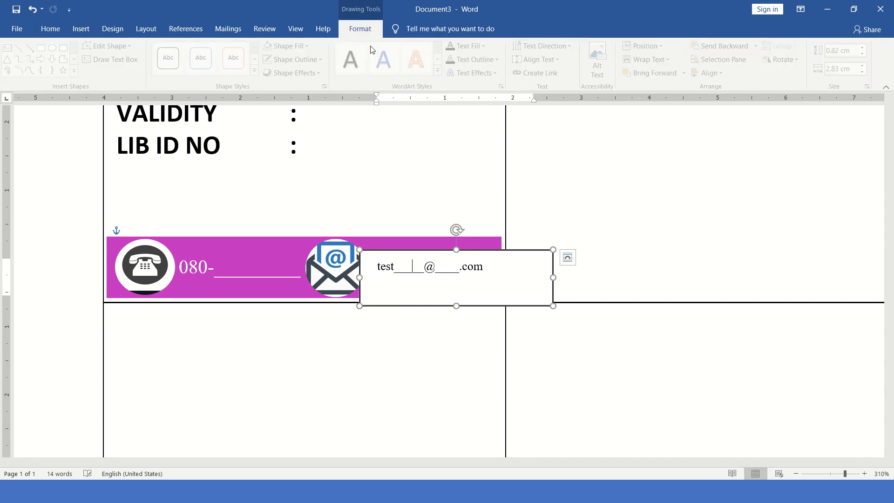
pyautogui.click(296, 59)
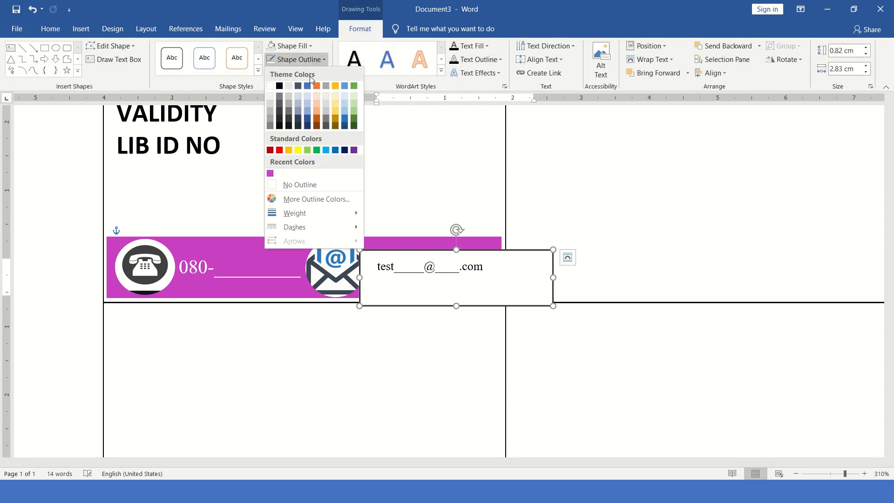
pyautogui.click(296, 184)
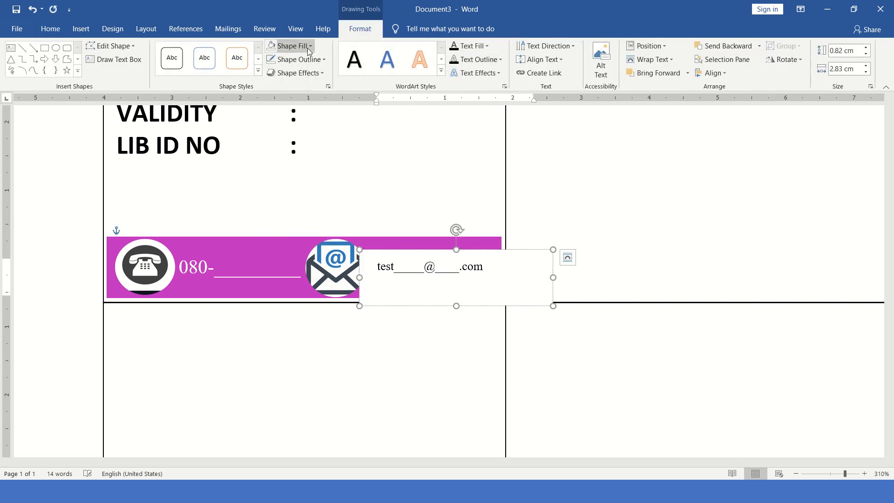
pyautogui.click(308, 48)
pyautogui.click(293, 170)
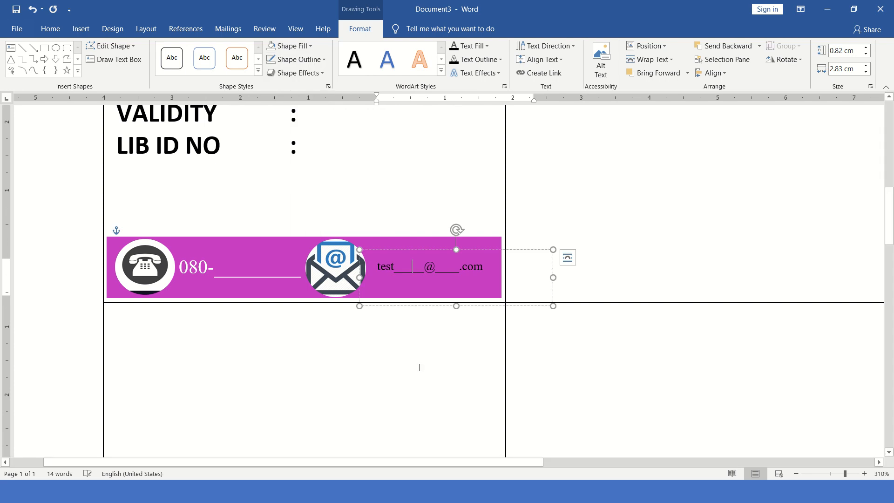
# Make the email placeholder text white at size 6 and position its box just right of the email icon
pyautogui.moveTo(401, 257); pyautogui.dragTo(396, 255)
pyautogui.tripleClick(412, 280)
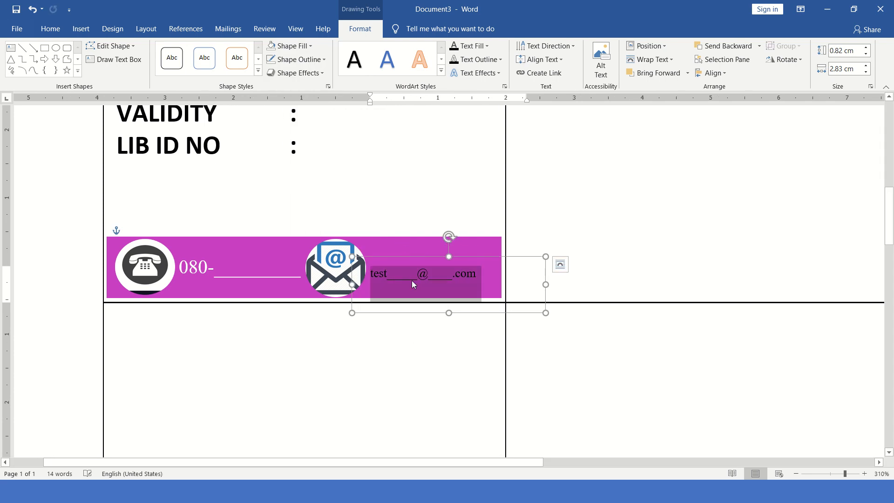
pyautogui.click(50, 28)
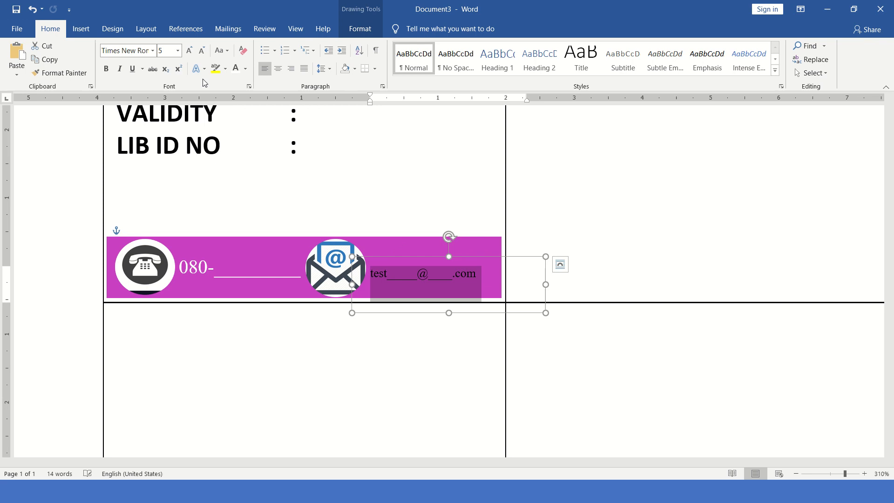
pyautogui.click(235, 69)
pyautogui.click(189, 50)
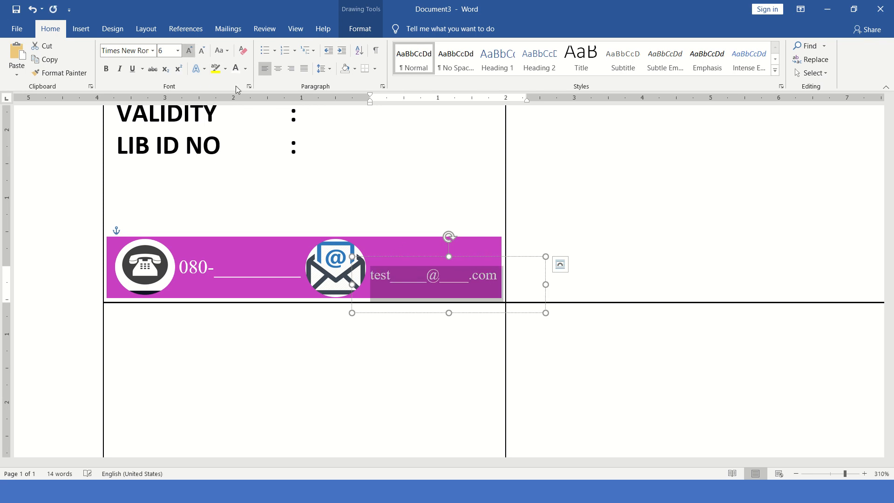
pyautogui.moveTo(391, 259); pyautogui.dragTo(391, 254)
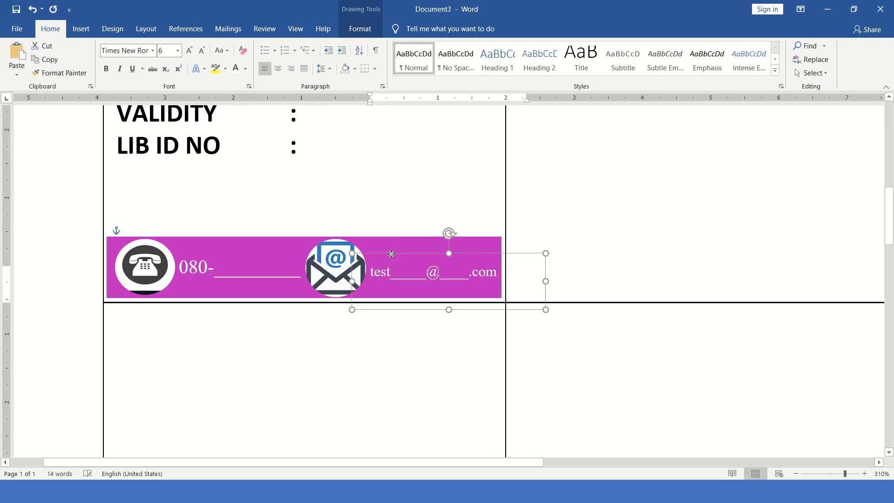
# Examine the first card's overall layout from the header and photo frame down to the footer bar
pyautogui.scroll(5, 643, 286)
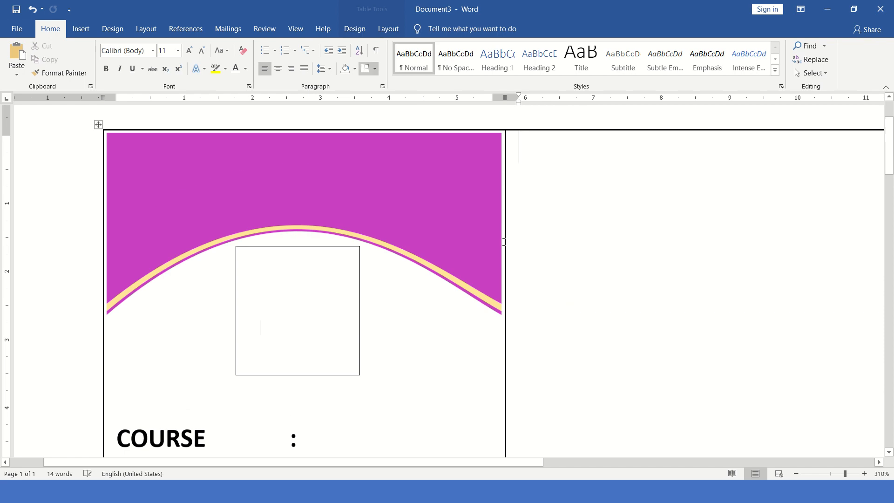
pyautogui.click(463, 219)
pyautogui.click(638, 321)
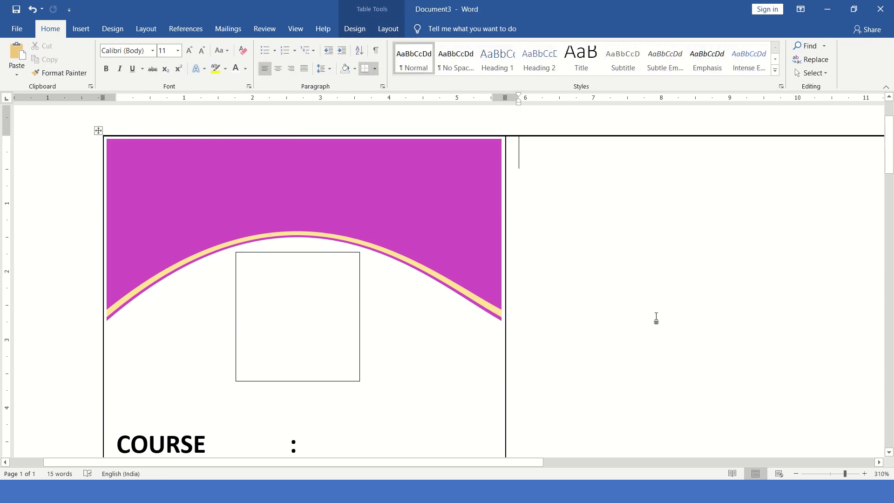
pyautogui.scroll(-5, 654, 315)
pyautogui.keyDown('ctrl'); pyautogui.scroll(-6, 581, 293); pyautogui.keyUp('ctrl')
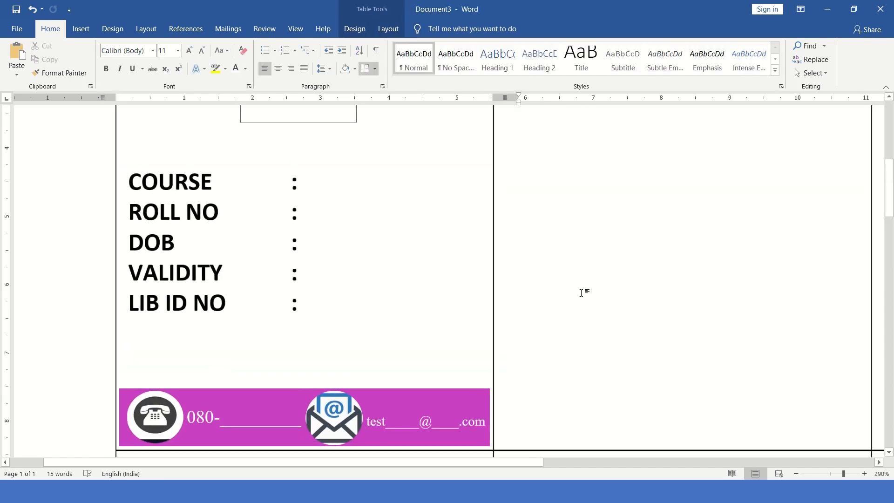
pyautogui.scroll(3, 581, 293)
pyautogui.keyDown('ctrl'); pyautogui.scroll(-6, 581, 296); pyautogui.keyUp('ctrl')
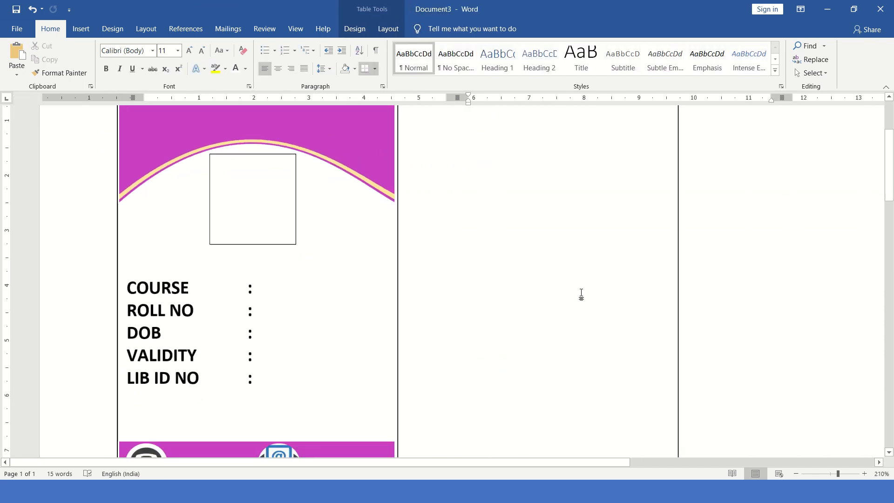
pyautogui.click(245, 261)
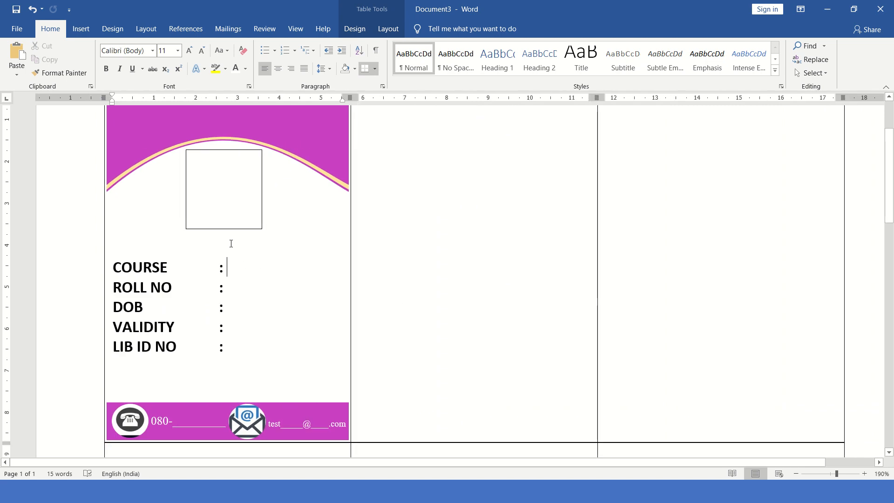
pyautogui.click(275, 249)
pyautogui.keyDown('ctrl'); pyautogui.scroll(-2, 274, 249); pyautogui.keyUp('ctrl')
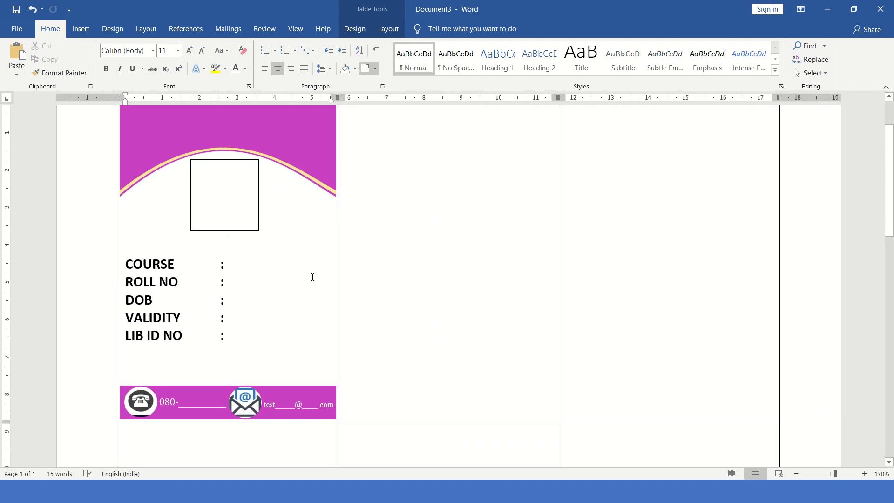
# Draw a text box across the upper part of the card's purple header, above the curved stripe
pyautogui.scroll(1, 311, 278)
pyautogui.keyDown('ctrl'); pyautogui.scroll(10, 309, 278); pyautogui.keyUp('ctrl')
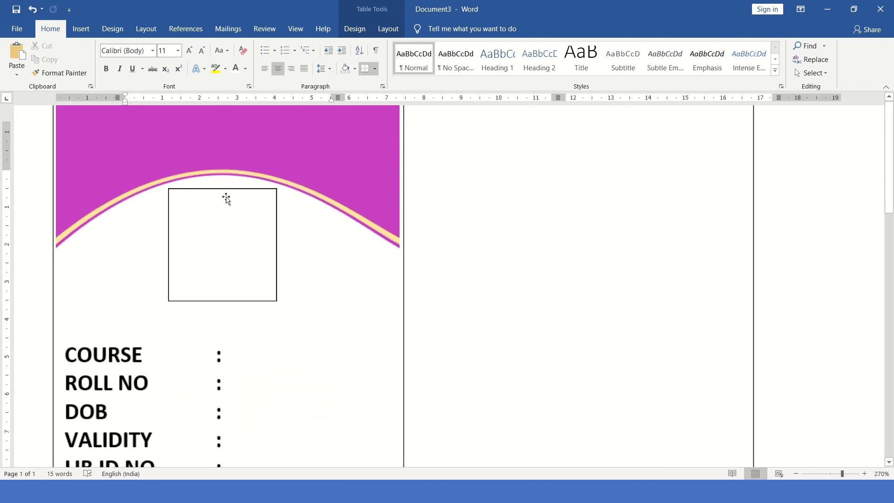
pyautogui.scroll(3, 225, 197)
pyautogui.click(127, 247)
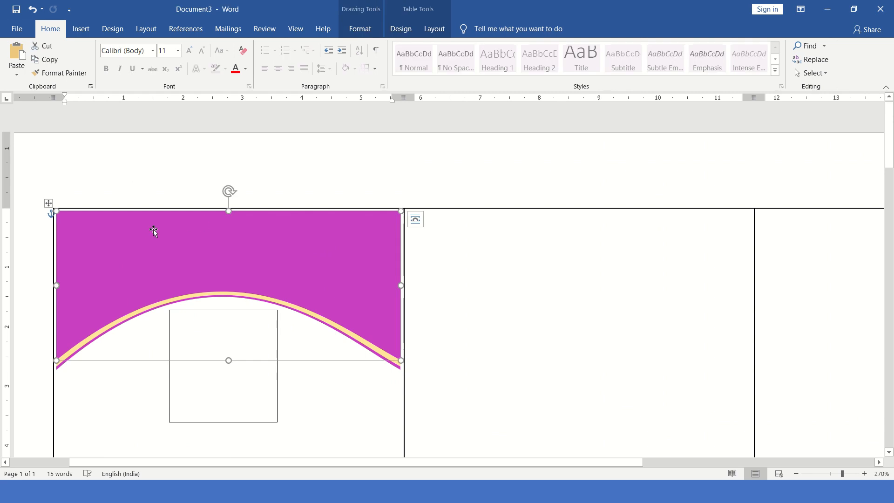
pyautogui.click(80, 29)
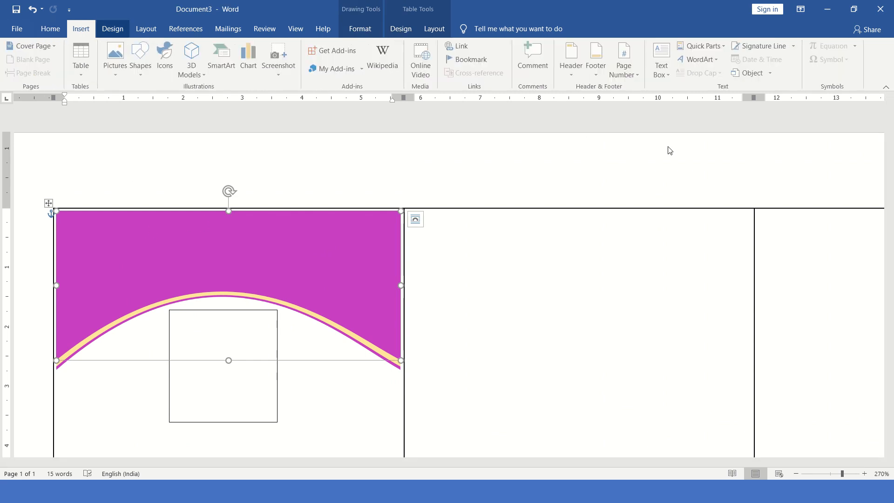
pyautogui.click(661, 65)
pyautogui.click(684, 324)
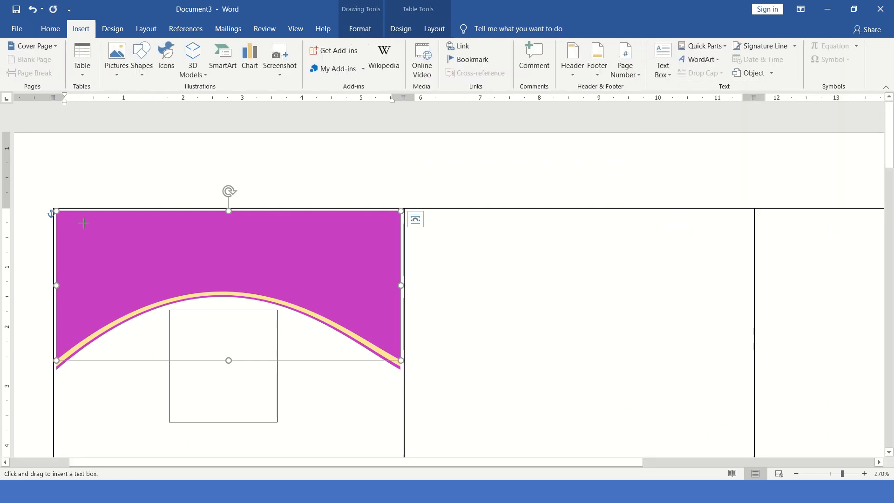
pyautogui.moveTo(60, 215); pyautogui.dragTo(396, 288)
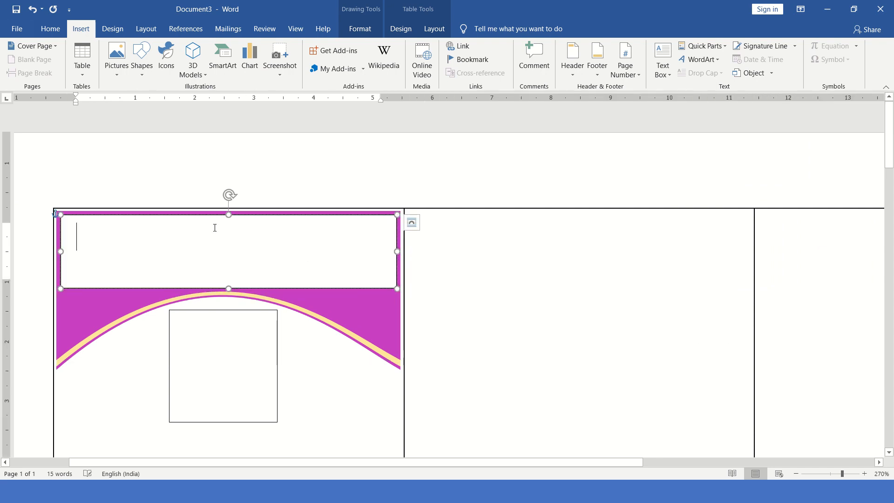
# Set the font of the empty header text box to Times New Roman, size 5
pyautogui.click(50, 29)
pyautogui.click(129, 51)
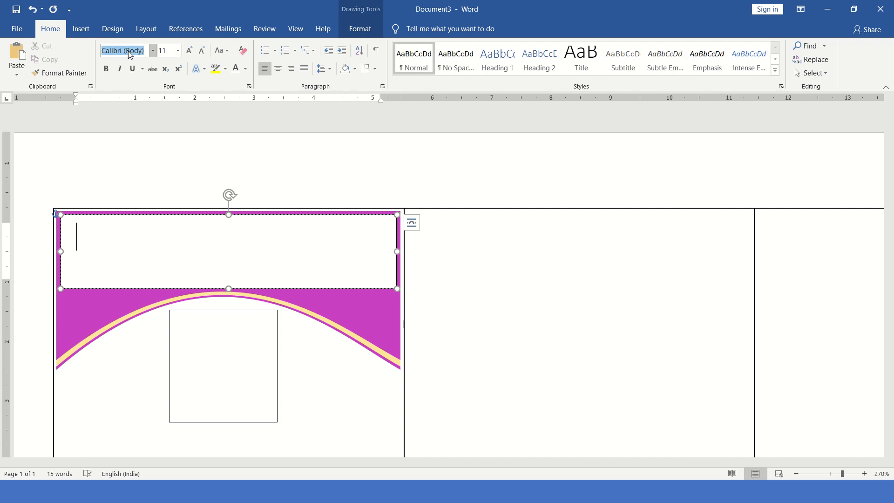
pyautogui.write('Times New Roman')
pyautogui.click(169, 52)
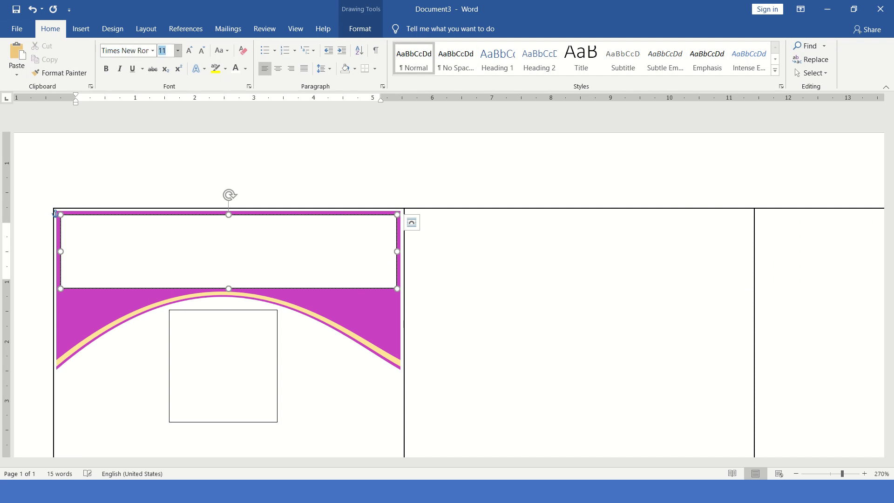
pyautogui.write('5')
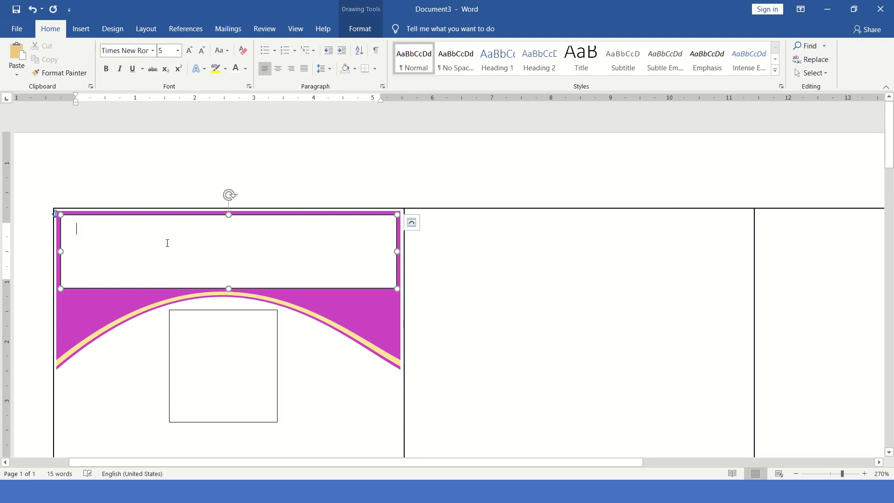
# Enter "XYZ COLLEGE" and "LIBRARY & INFORMATION CENTRE" on separate lines in the header text box
pyautogui.write('xya')
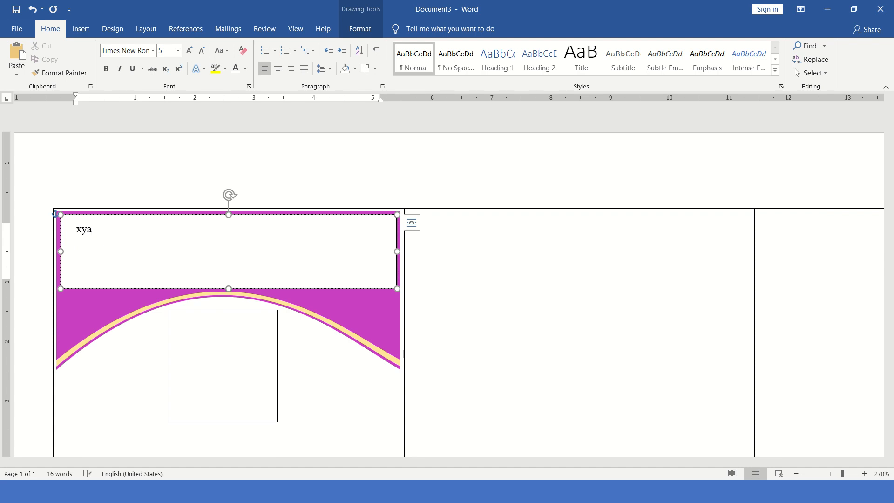
pyautogui.write(' c')
pyautogui.write('OLLEGE')
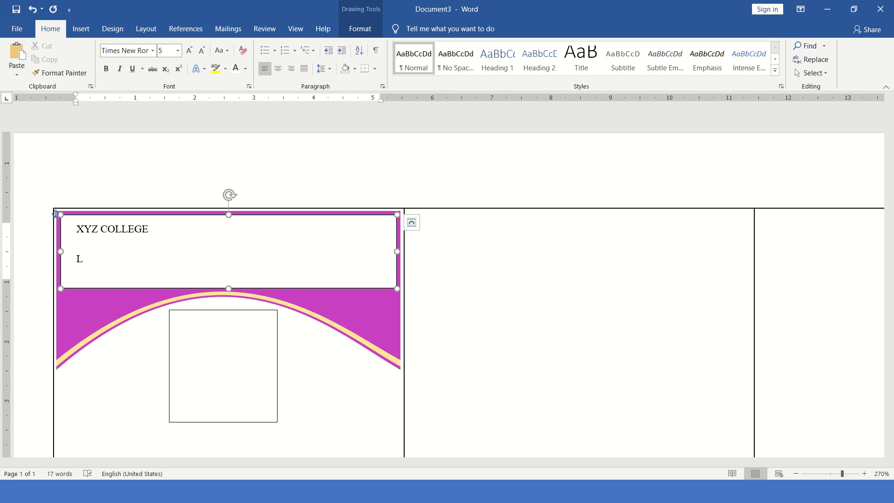
pyautogui.write('RARY & INFORMATION CENTRE')
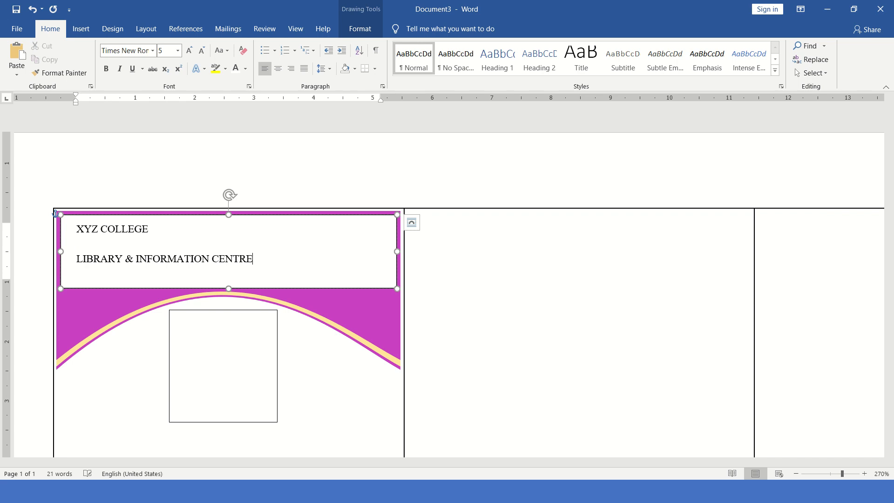
# Remove the space after the paragraphs in the header text box and centre both lines
pyautogui.hotkey('ctrl', 'a')
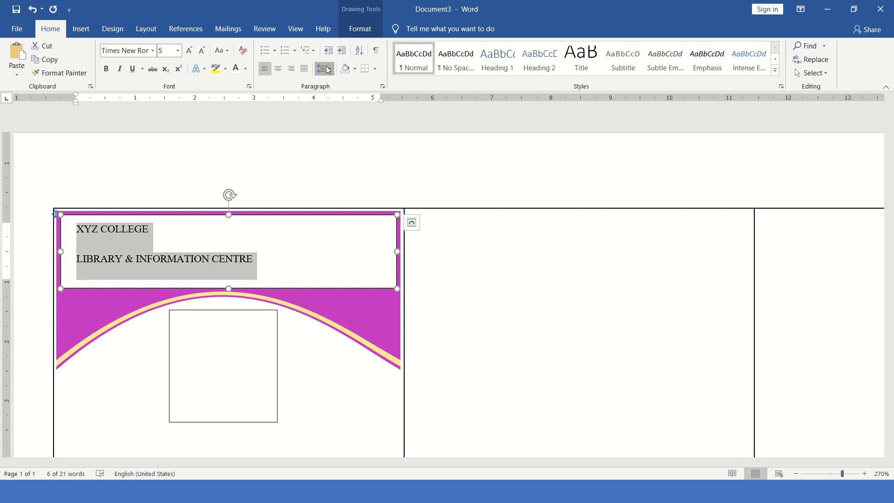
pyautogui.click(324, 68)
pyautogui.click(333, 188)
pyautogui.click(201, 238)
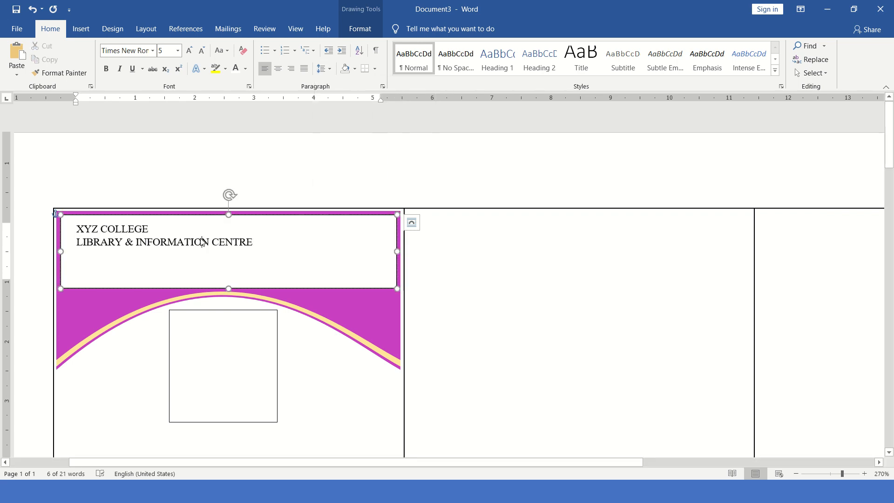
pyautogui.hotkey('ctrl', 'a')
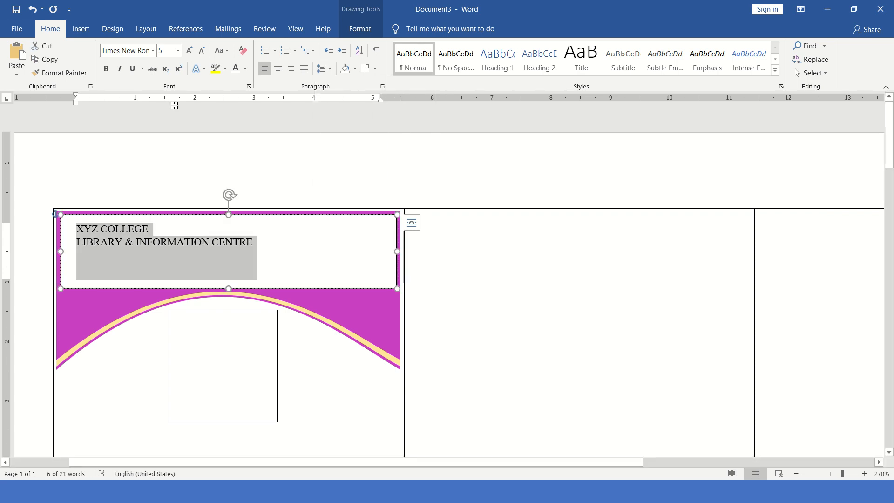
pyautogui.click(278, 69)
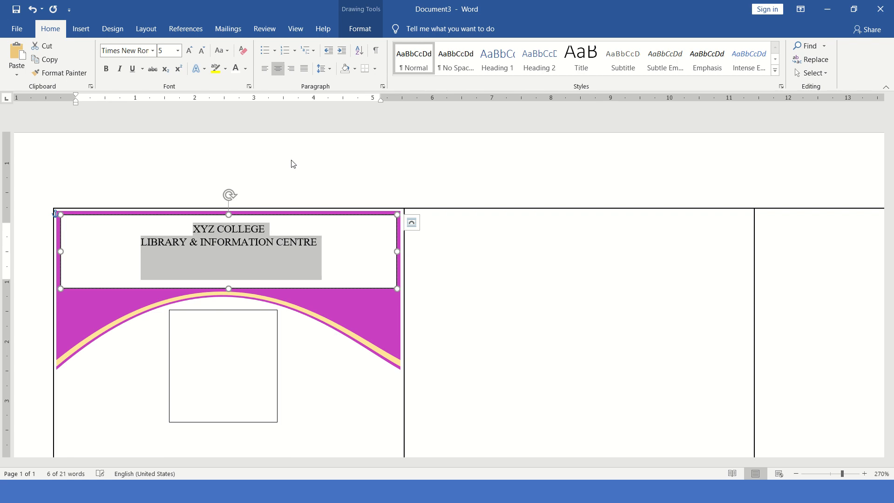
# Make both header lines bold and enlarge them to font size 8
pyautogui.click(107, 68)
pyautogui.click(189, 50)
pyautogui.click(189, 50)
pyautogui.click(189, 50)
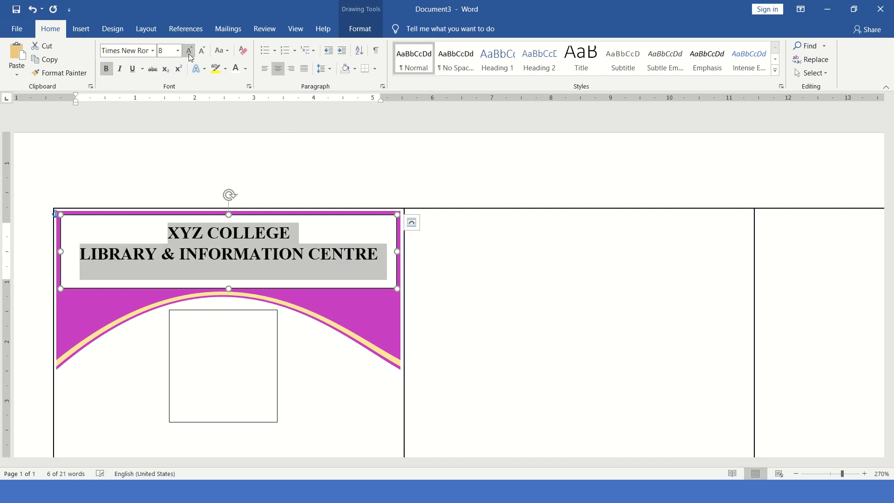
pyautogui.click(189, 50)
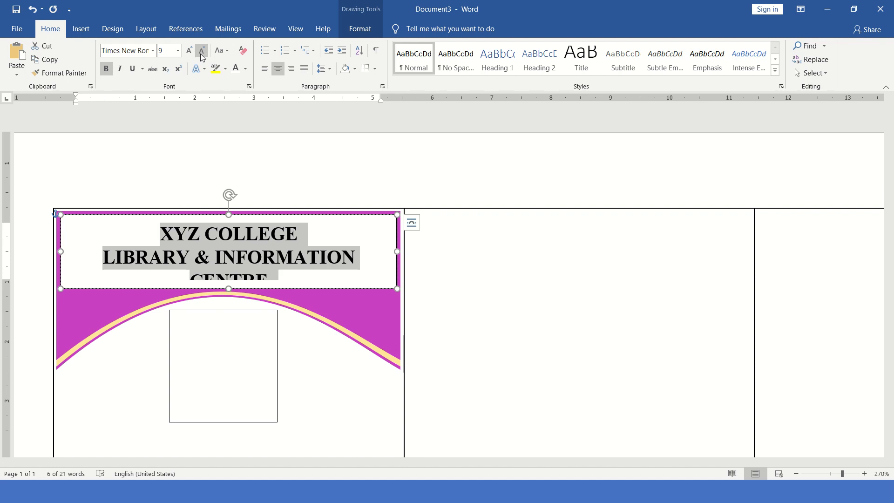
pyautogui.click(202, 50)
pyautogui.click(233, 257)
# Enlarge the "XYZ COLLEGE" line to font size 12
pyautogui.tripleClick(274, 235)
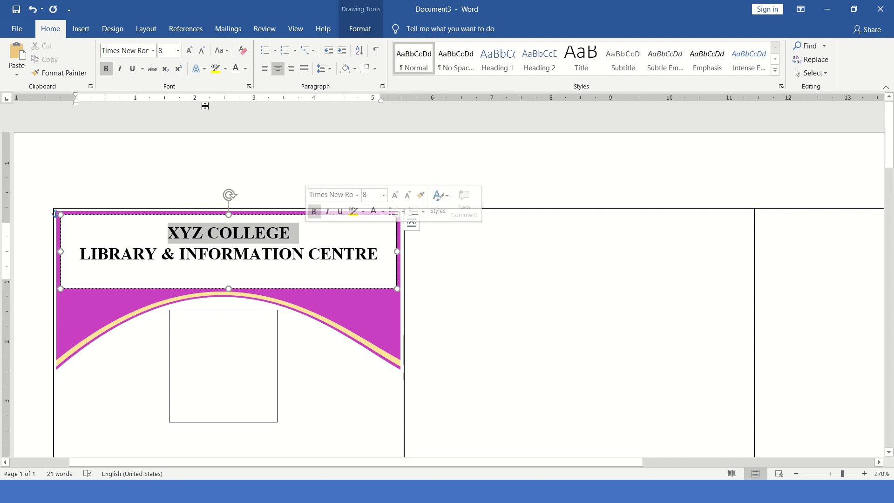
pyautogui.click(189, 50)
pyautogui.click(188, 50)
pyautogui.click(189, 50)
pyautogui.click(192, 52)
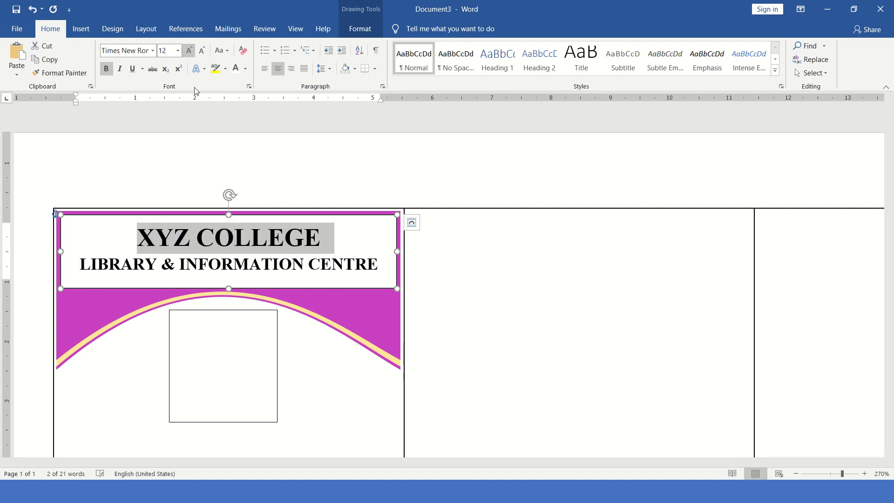
# Set the font colour of both header text lines to white
pyautogui.click(255, 269)
pyautogui.hotkey('ctrl', 'a')
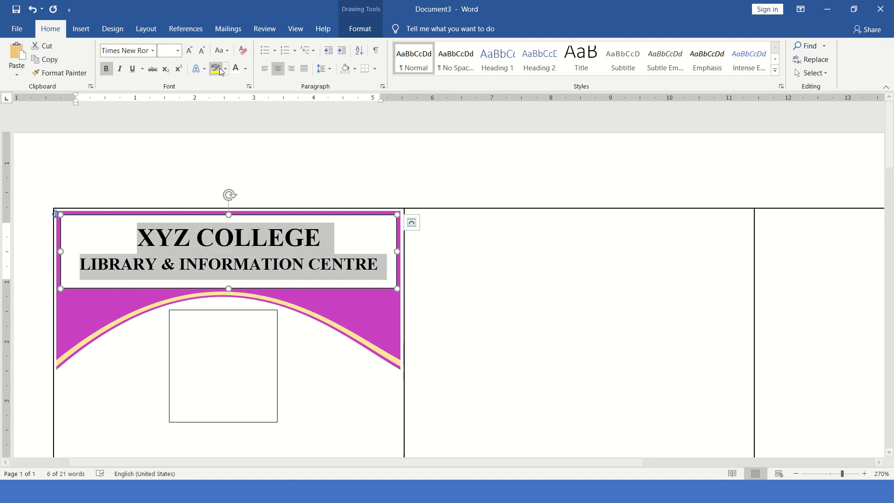
pyautogui.click(235, 68)
pyautogui.tripleClick(105, 236)
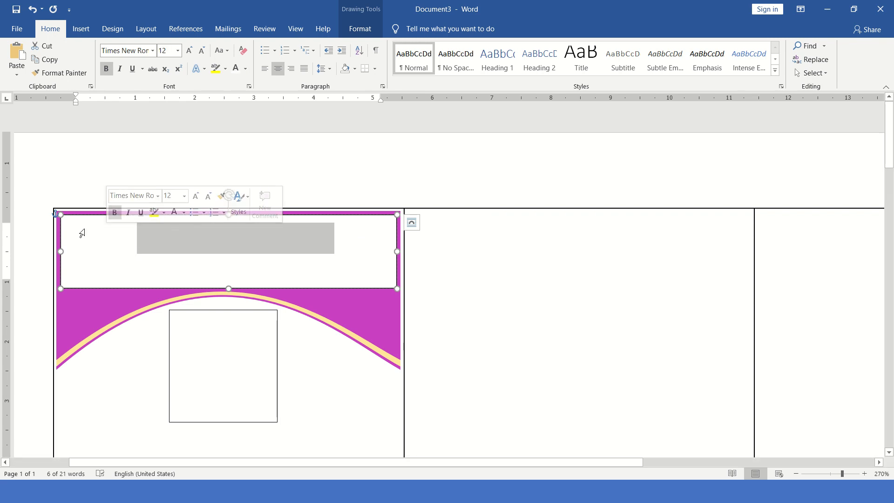
# Remove the fill and outline of the header text box so the purple header shows behind the text
pyautogui.click(113, 223)
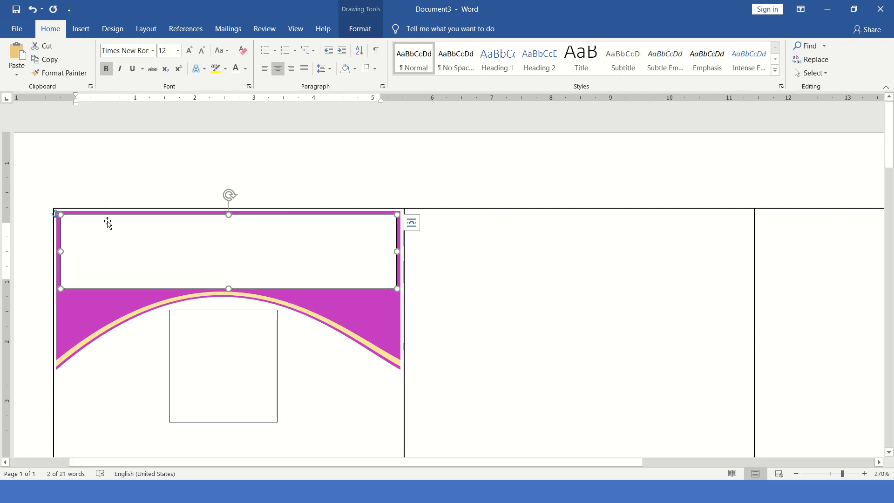
pyautogui.click(360, 28)
pyautogui.click(302, 49)
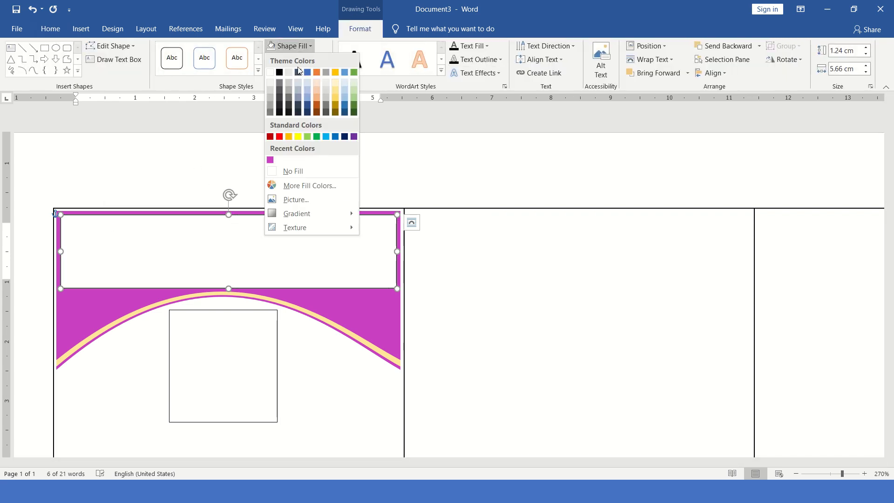
pyautogui.click(292, 171)
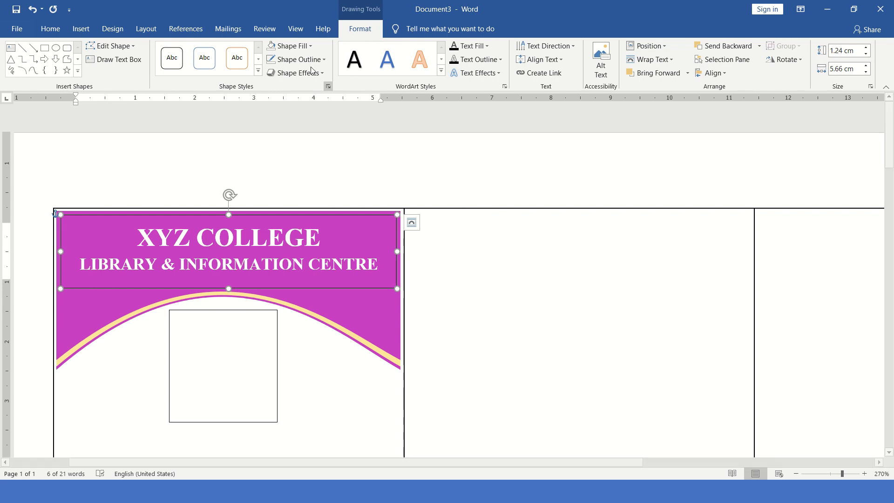
pyautogui.click(298, 59)
pyautogui.click(293, 185)
pyautogui.click(364, 309)
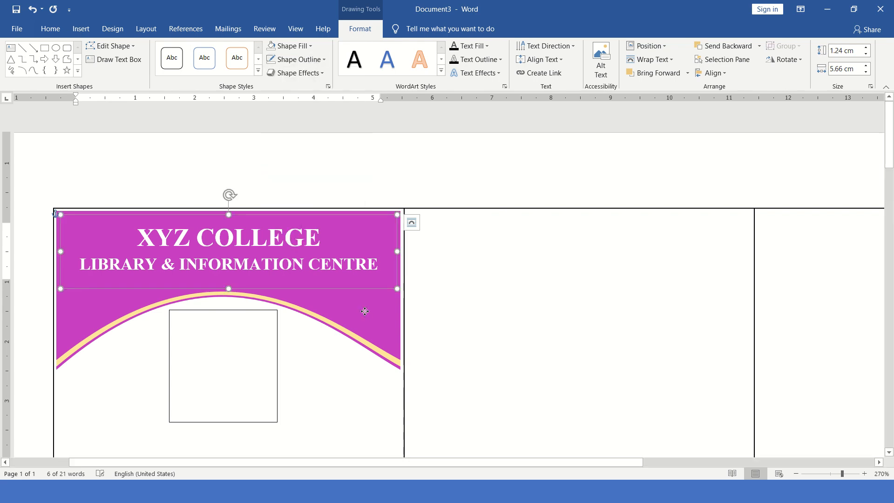
# Draw a circle about 0.67 cm across in the header's upper-left corner beside "XYZ COLLEGE" and remove its outline
pyautogui.click(81, 29)
pyautogui.click(142, 60)
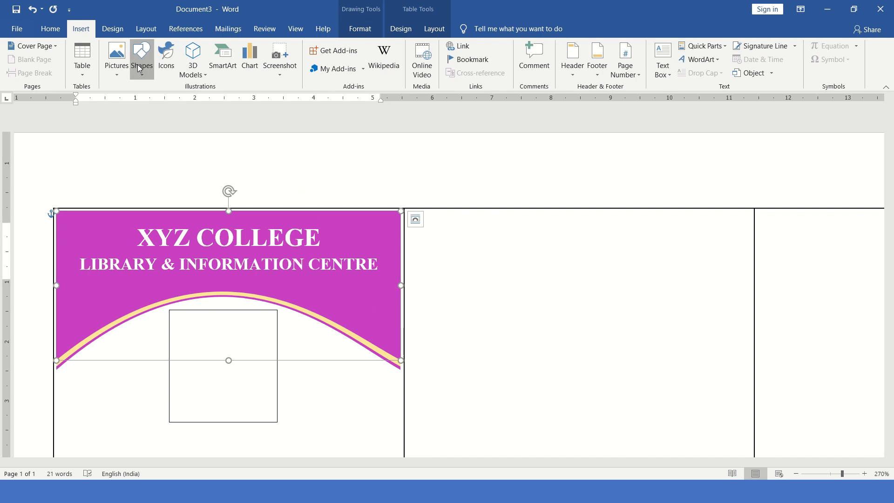
pyautogui.click(181, 101)
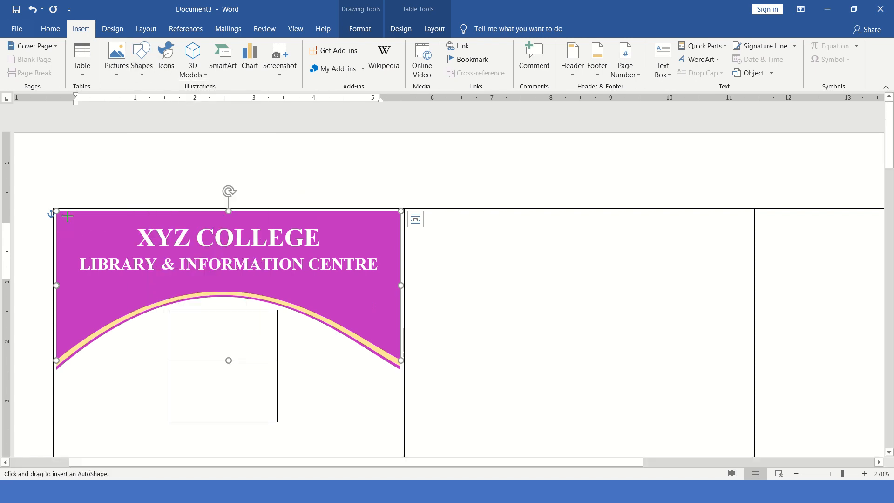
pyautogui.moveTo(67, 216)
pyautogui.mouseDown()
pyautogui.moveTo(79, 244)
pyautogui.moveTo(108, 255)
pyautogui.mouseUp()
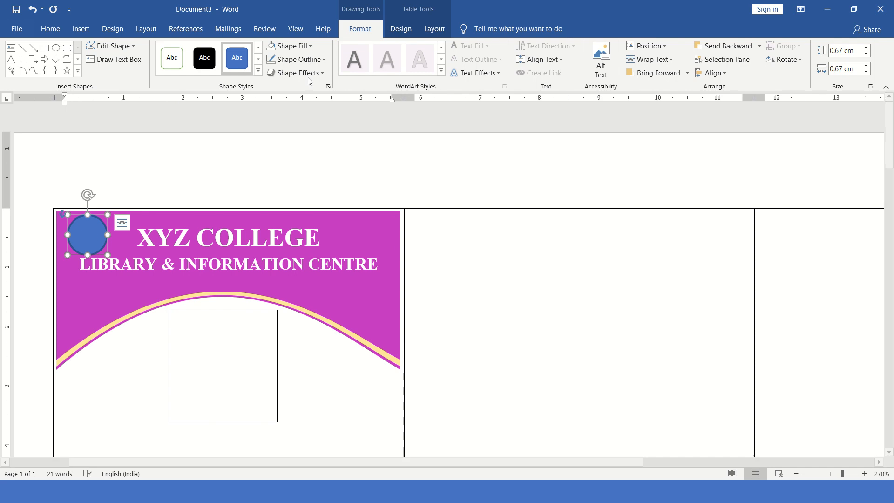
pyautogui.click(298, 59)
pyautogui.click(300, 184)
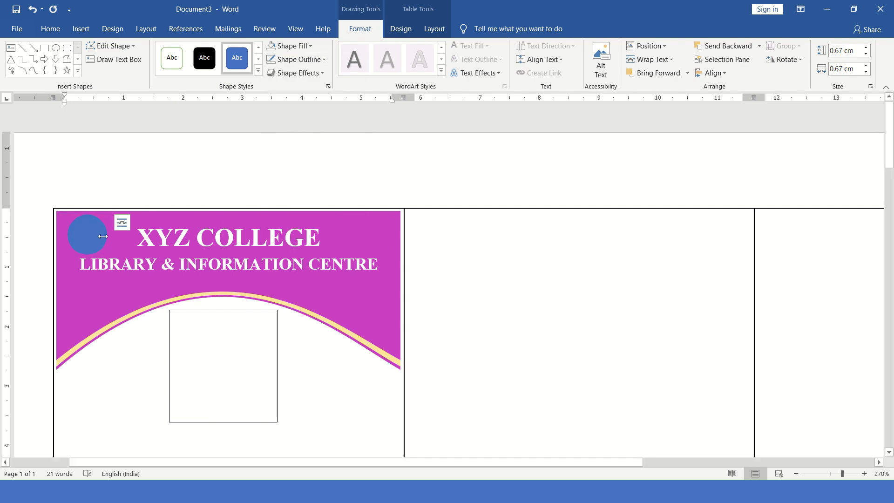
# Fill the header circle with the "Logo" picture from the Images folder
pyautogui.click(89, 235)
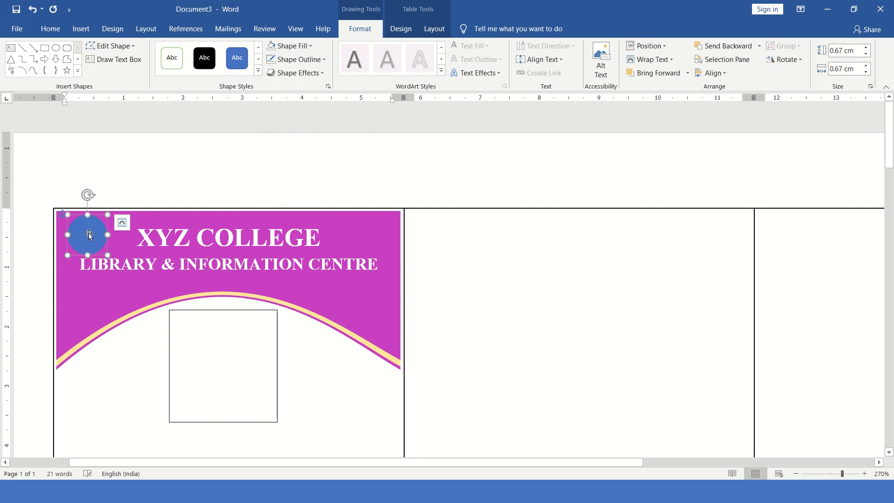
pyautogui.click(311, 45)
pyautogui.click(299, 200)
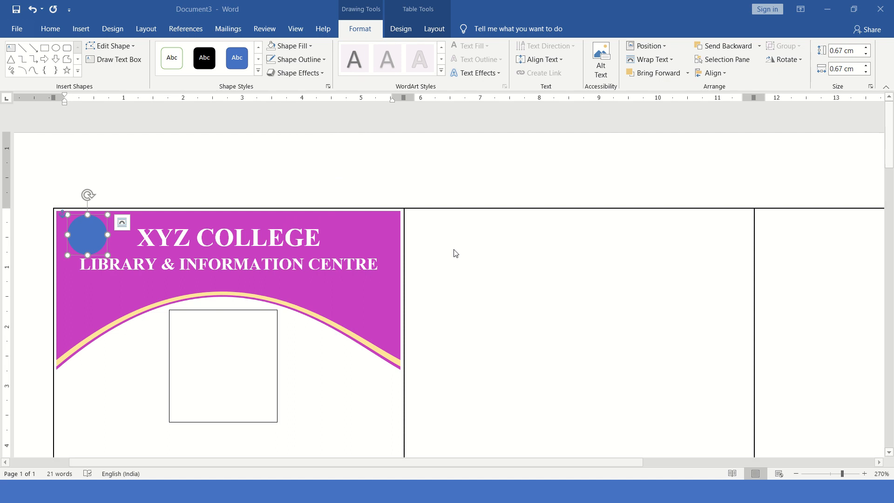
pyautogui.click(384, 223)
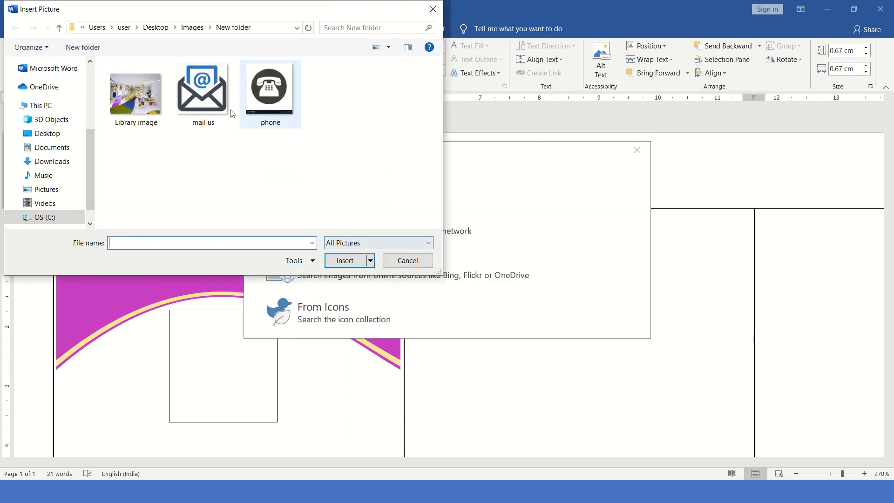
pyautogui.click(197, 27)
pyautogui.scroll(-3, 301, 163)
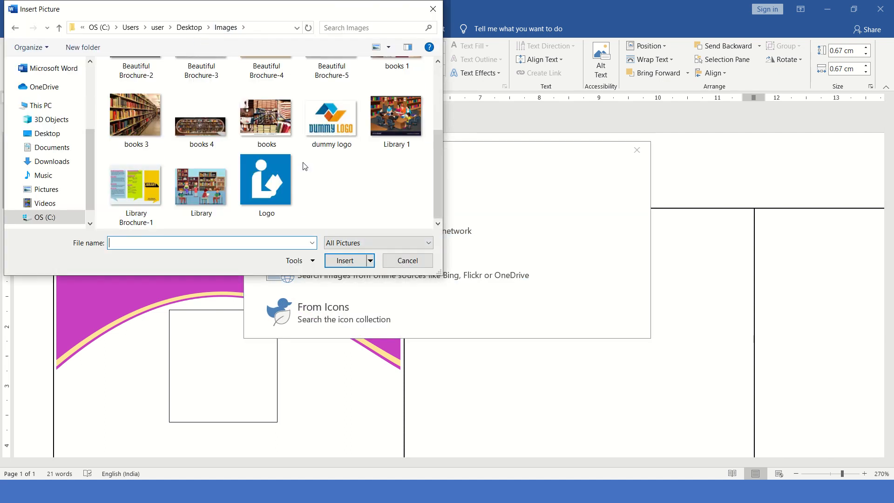
pyautogui.click(297, 202)
pyautogui.click(345, 260)
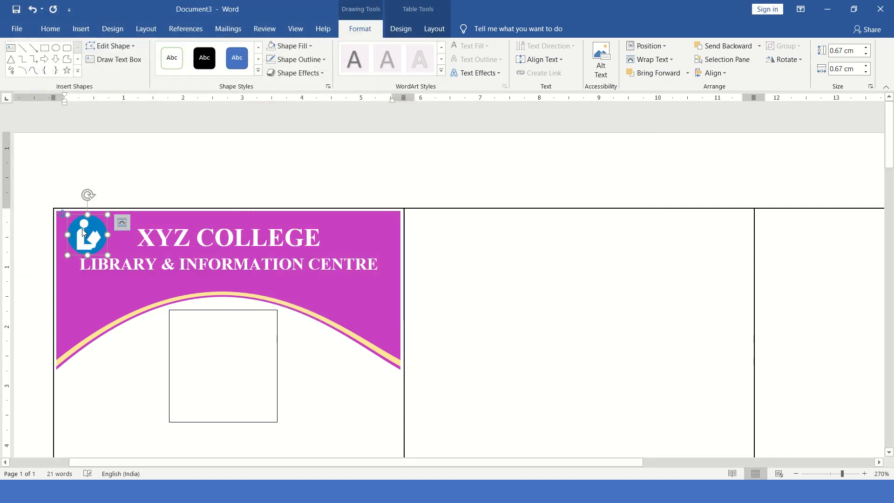
# Set up a labels mail merge with the Other/Custom "1/2 Letter" label and accept replacing the document contents
pyautogui.click(244, 344)
pyautogui.scroll(-7, 265, 335)
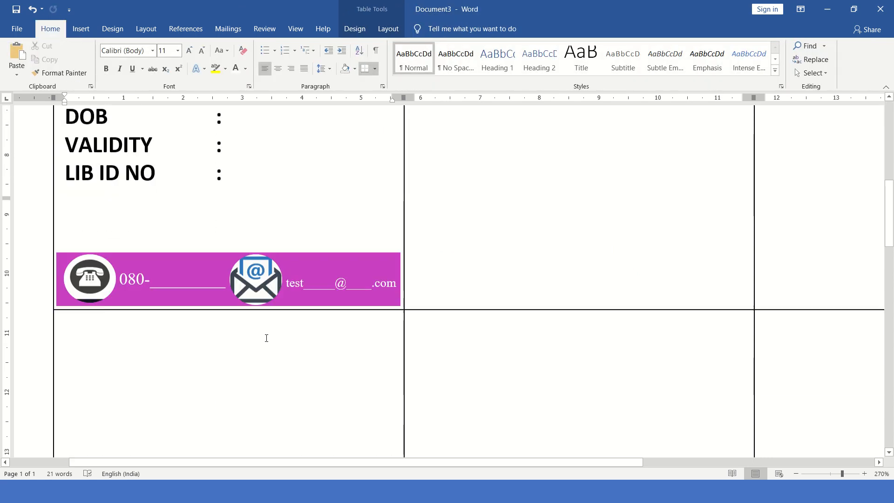
pyautogui.scroll(4, 256, 329)
pyautogui.keyDown('ctrl'); pyautogui.scroll(-12, 269, 326); pyautogui.keyUp('ctrl')
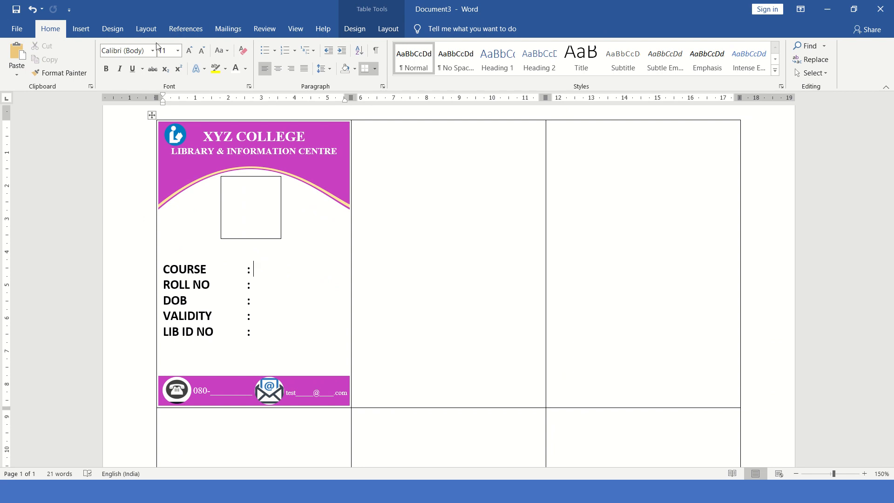
pyautogui.click(242, 32)
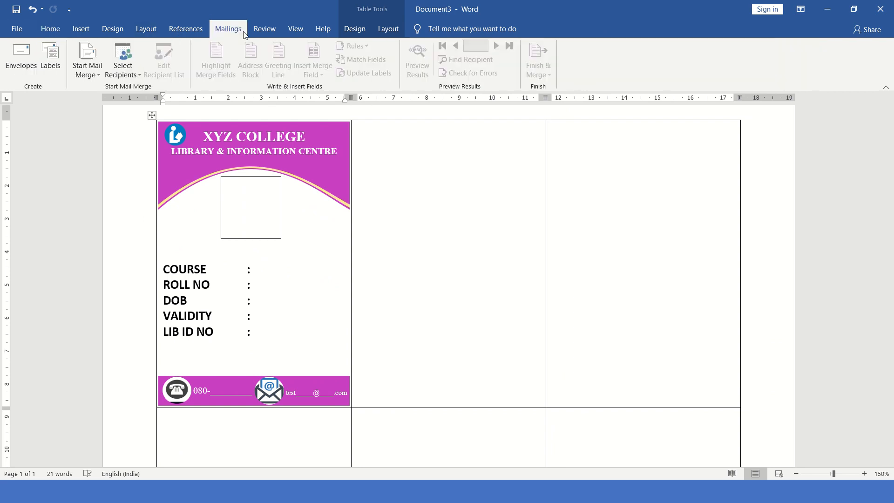
pyautogui.click(88, 69)
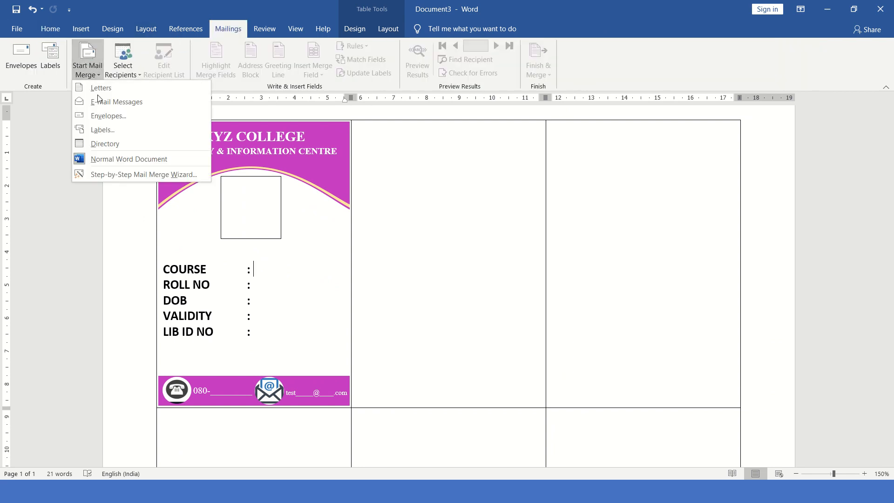
pyautogui.click(112, 134)
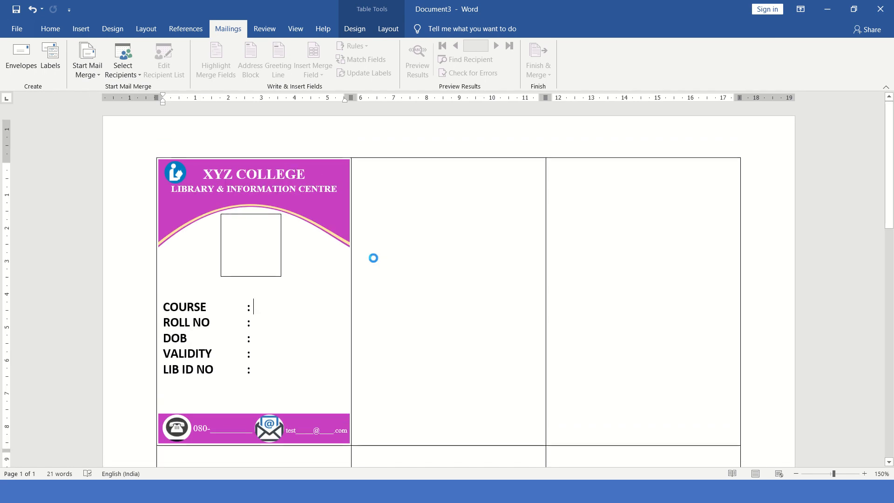
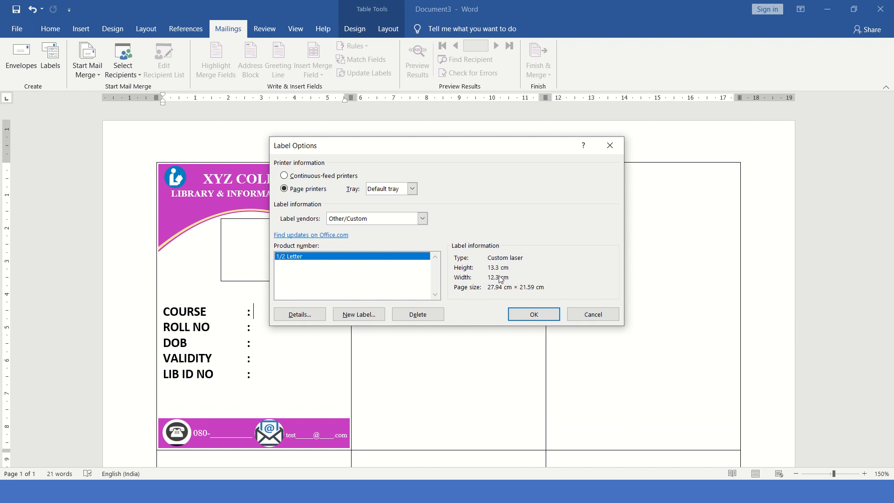
pyautogui.click(529, 315)
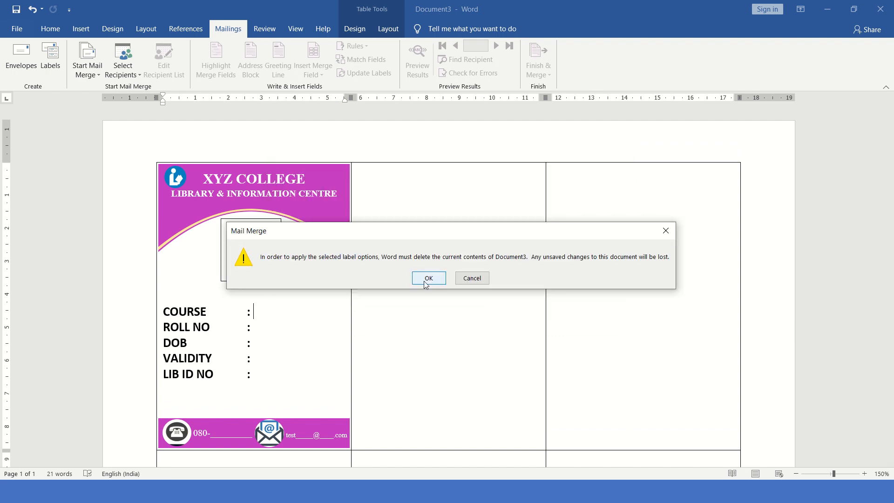
pyautogui.click(428, 279)
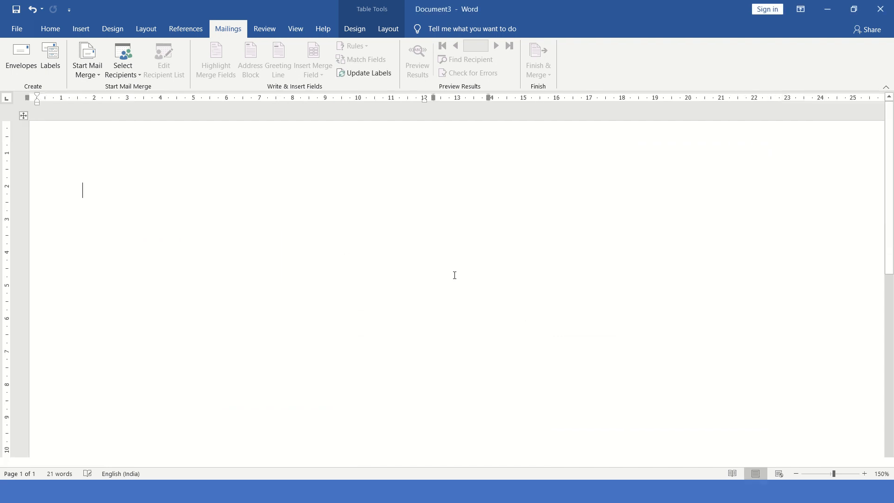
# Undo the content replacement to restore the card table, and copy the first card to all cells with Update Labels
pyautogui.hotkey('ctrl', 'z')
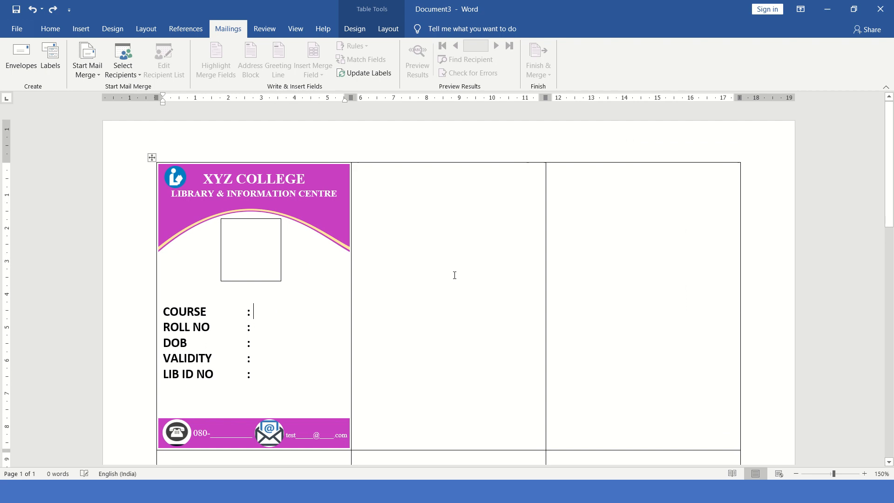
pyautogui.click(362, 73)
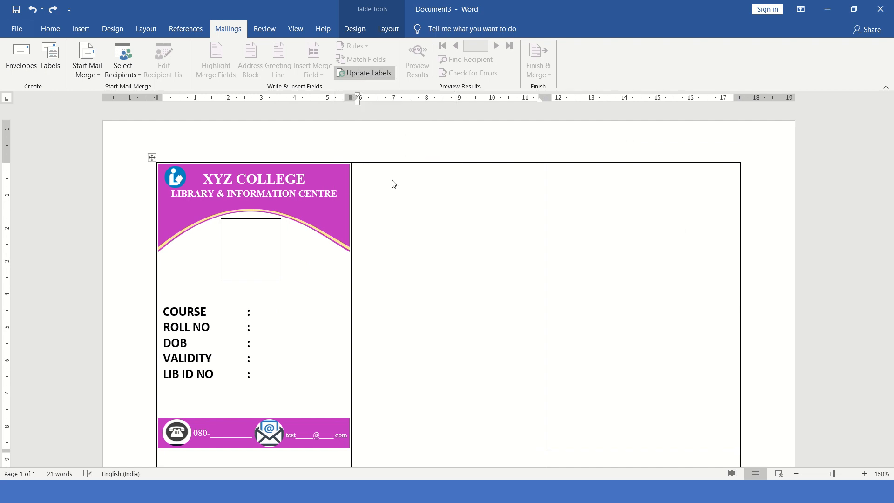
pyautogui.scroll(-3, 443, 250)
pyautogui.scroll(-5, 443, 250)
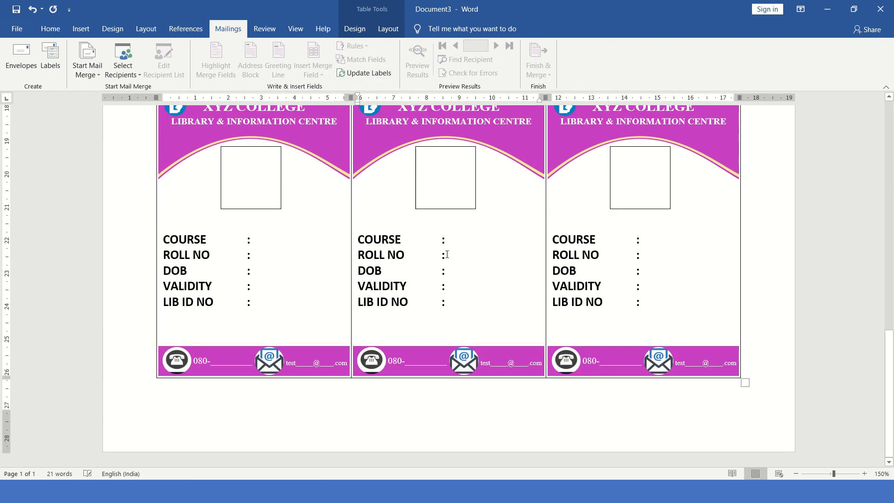
pyautogui.scroll(-6, 448, 254)
pyautogui.scroll(5, 451, 259)
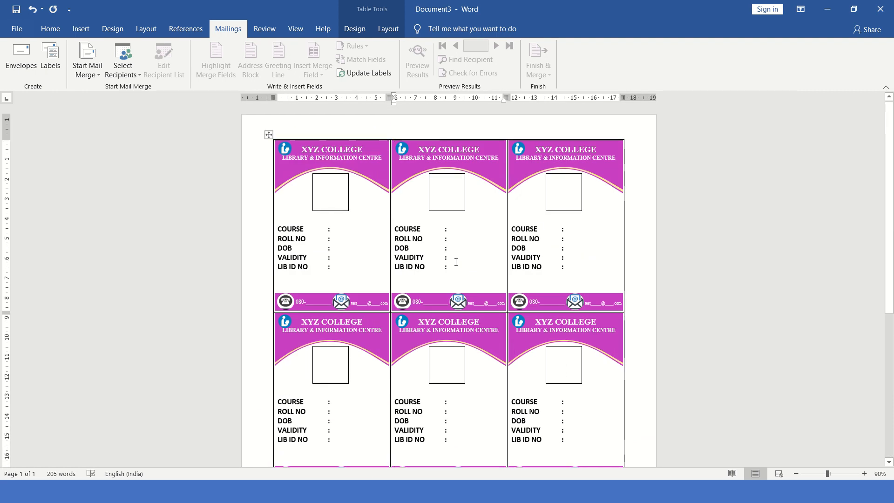
# Connect the mail merge to the existing "ID CARD" Excel workbook on the Desktop, using the table Sheet1$ with column headers
pyautogui.scroll(-5, 443, 235)
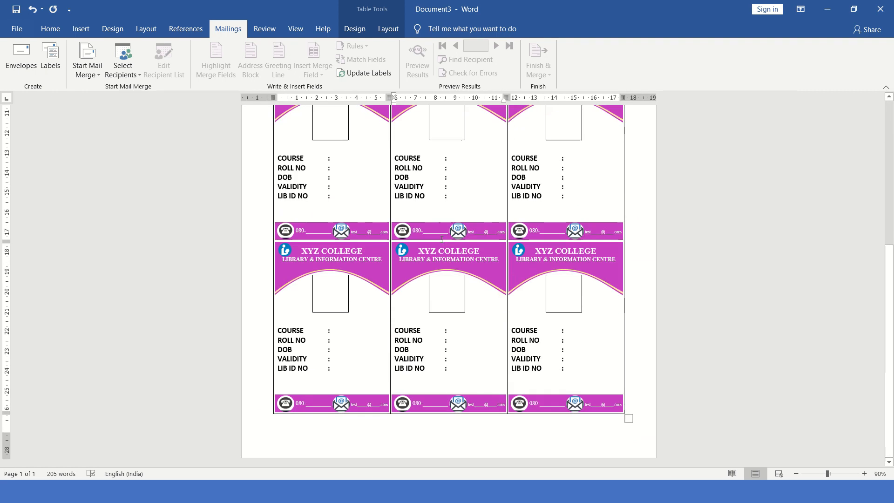
pyautogui.scroll(5, 442, 237)
pyautogui.click(344, 236)
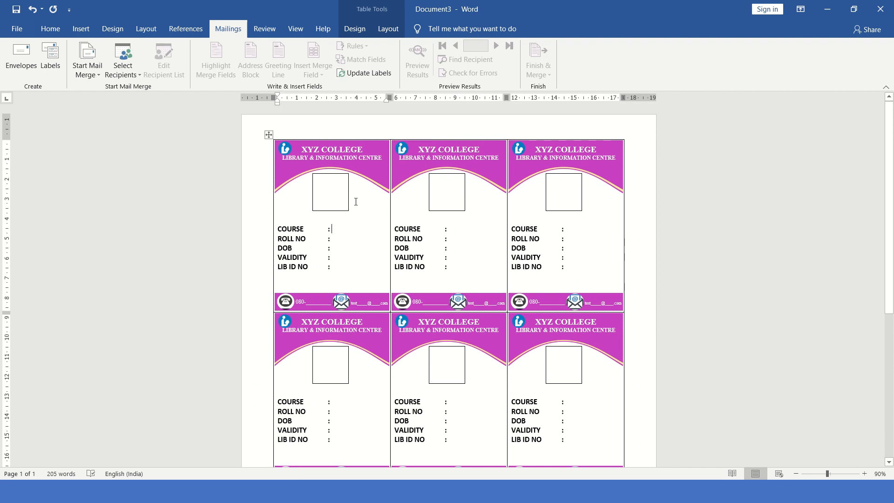
pyautogui.click(123, 70)
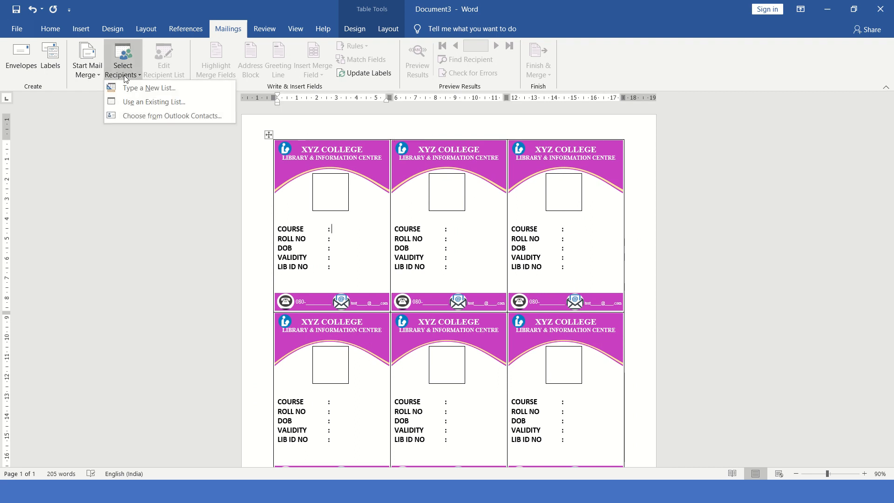
pyautogui.click(138, 104)
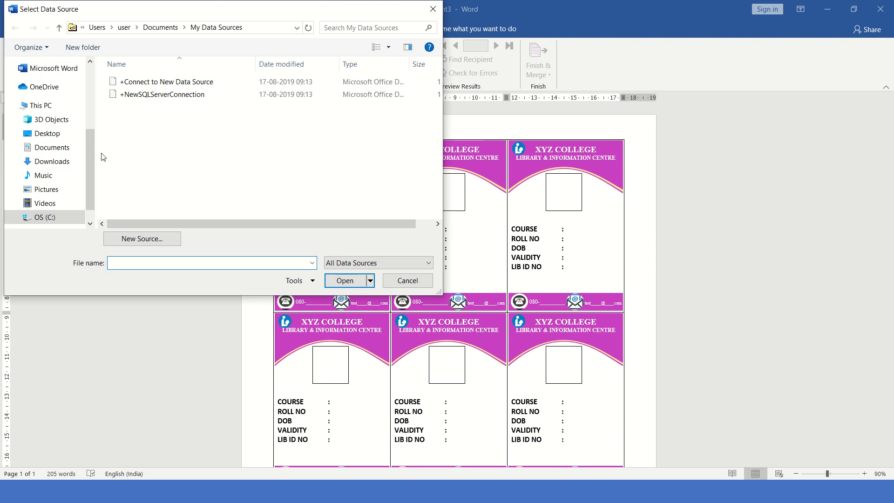
pyautogui.scroll(5, 93, 141)
pyautogui.click(51, 87)
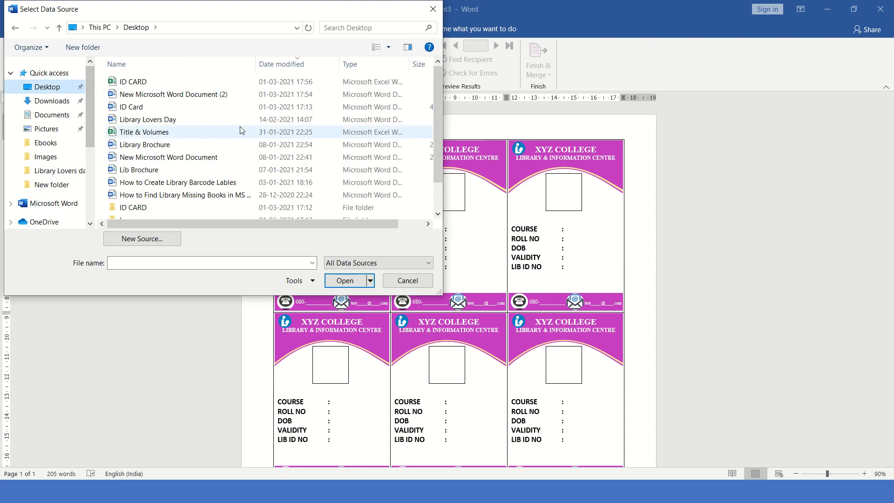
pyautogui.click(135, 82)
pyautogui.click(360, 281)
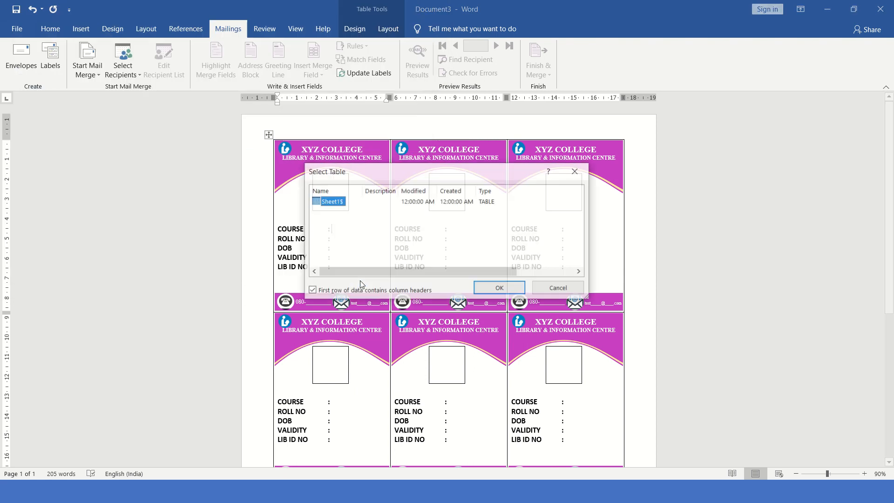
pyautogui.click(497, 288)
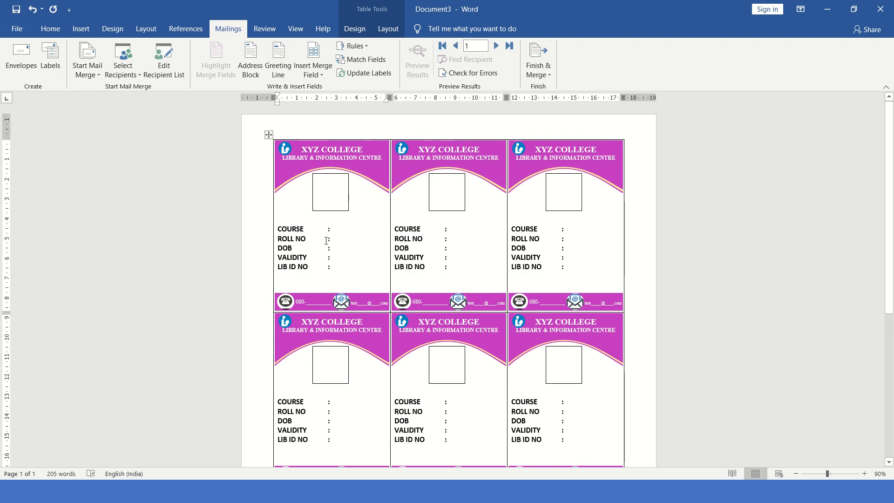
# Insert the NAME, COURSE and ROLL_NO merge fields at their places in the first card, and remove bold from the ROLL_NO field
pyautogui.click(315, 74)
pyautogui.click(323, 88)
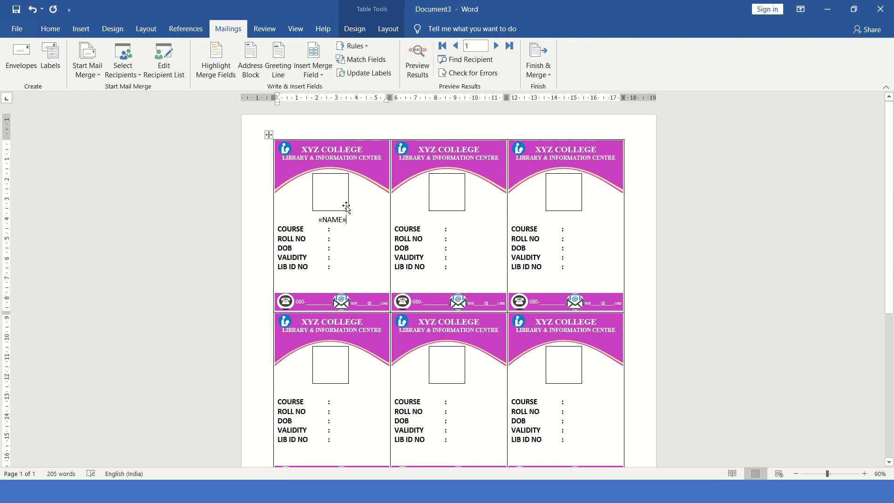
pyautogui.click(320, 76)
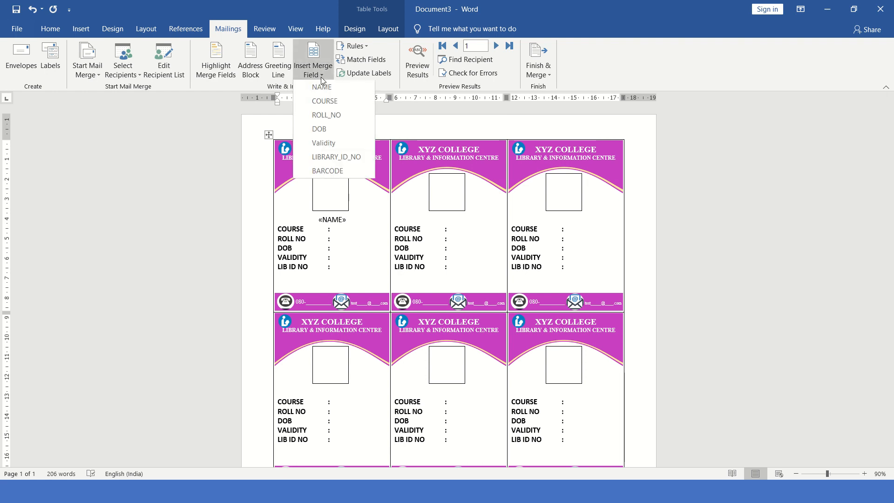
pyautogui.click(331, 104)
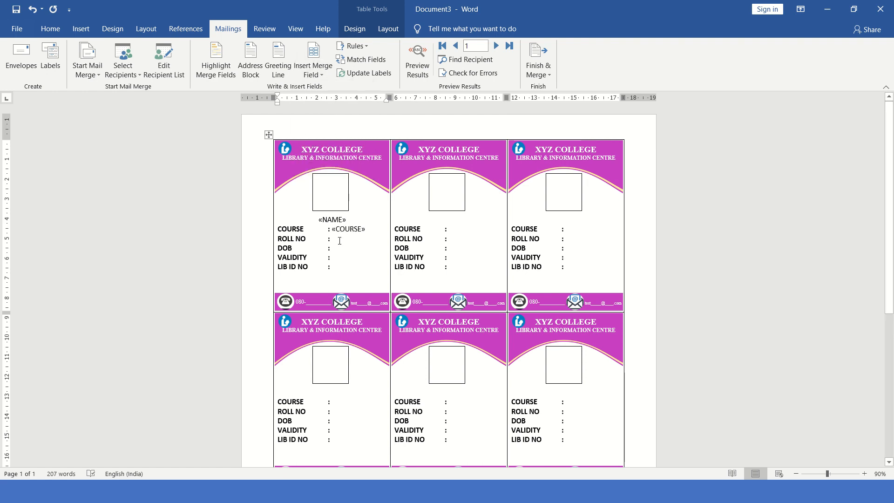
pyautogui.click(316, 74)
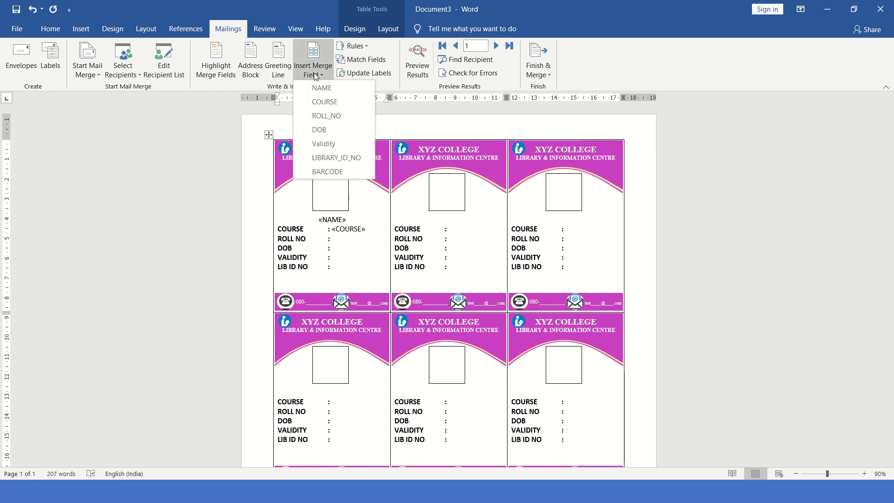
pyautogui.click(327, 116)
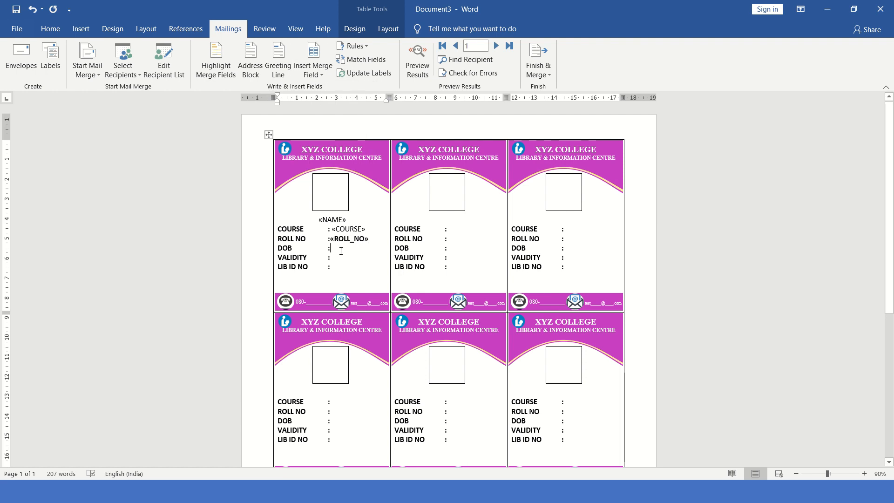
pyautogui.moveTo(374, 242); pyautogui.dragTo(327, 239)
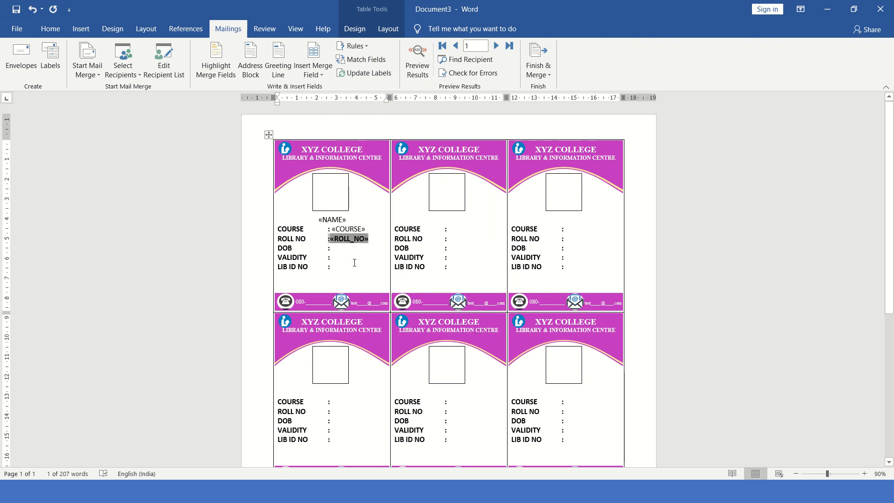
pyautogui.click(344, 250)
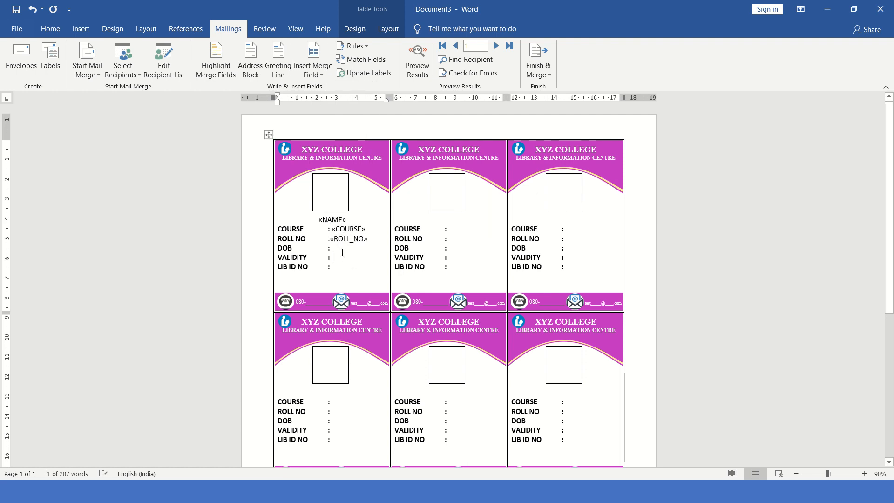
# Insert the DOB, Validity and LIBRARY_ID_NO merge fields after their matching labels in the first card
pyautogui.click(322, 75)
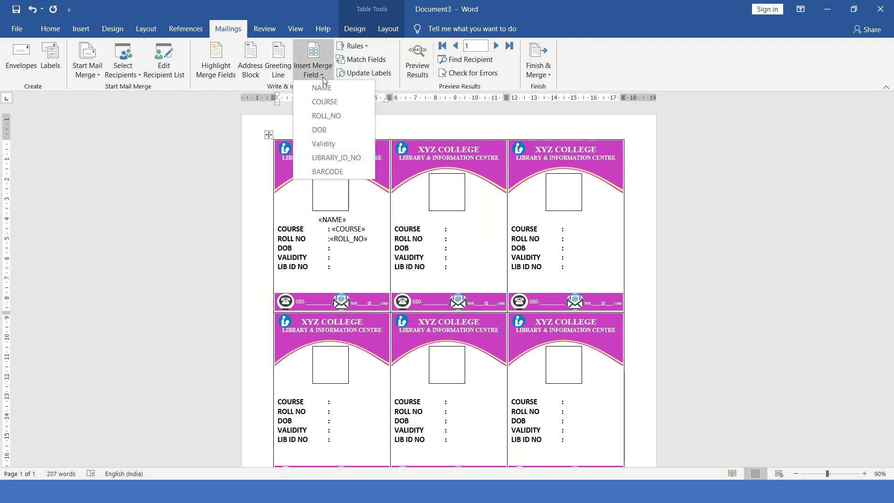
pyautogui.click(331, 130)
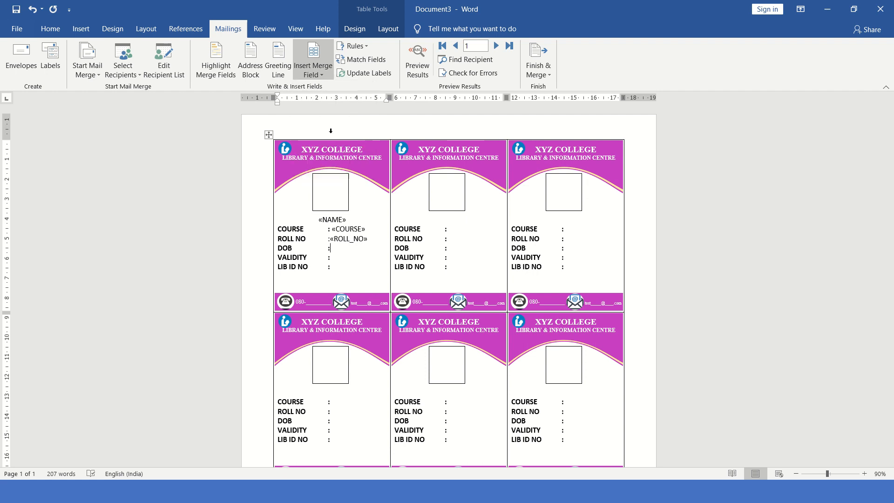
pyautogui.click(313, 71)
pyautogui.click(333, 145)
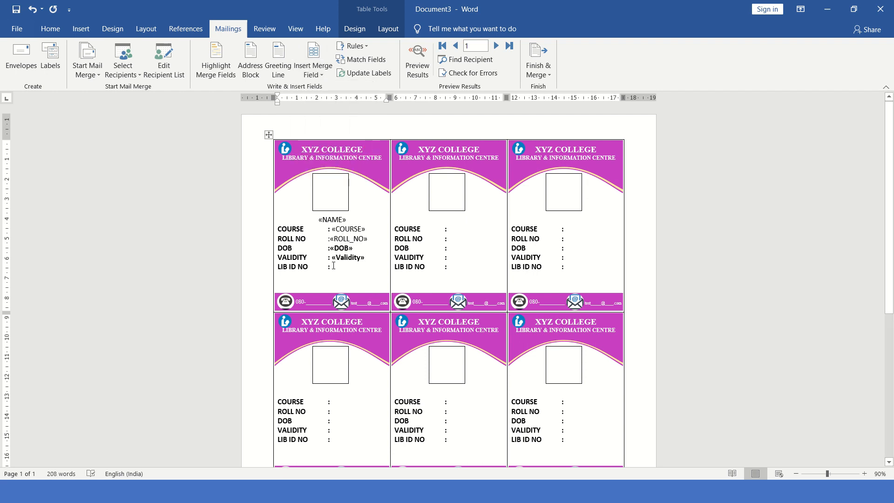
pyautogui.click(313, 72)
pyautogui.click(334, 158)
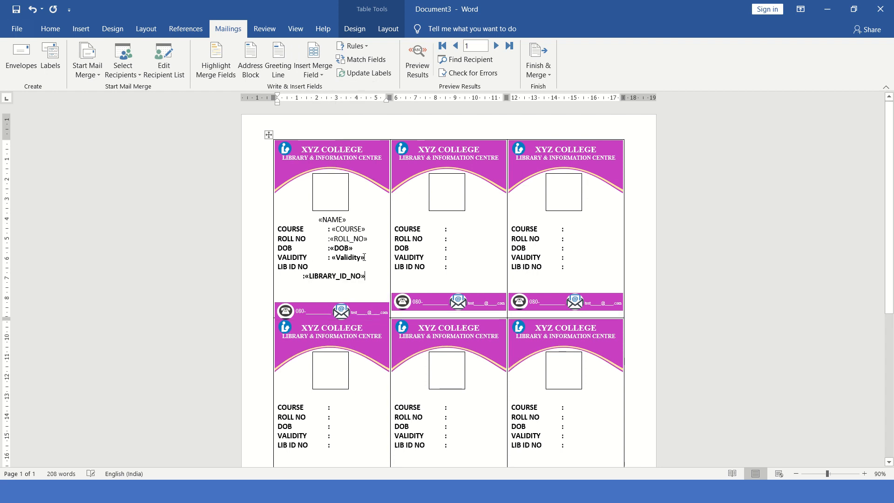
# Remove bold from the Validity, DOB and LIBRARY_ID_NO merge fields in the first card
pyautogui.doubleClick(331, 257)
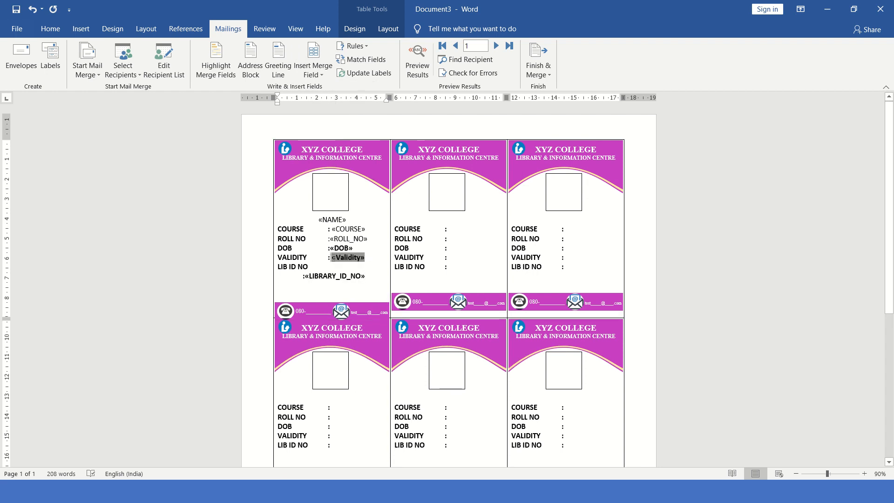
pyautogui.hotkey('ctrl', 'b')
pyautogui.doubleClick(333, 249)
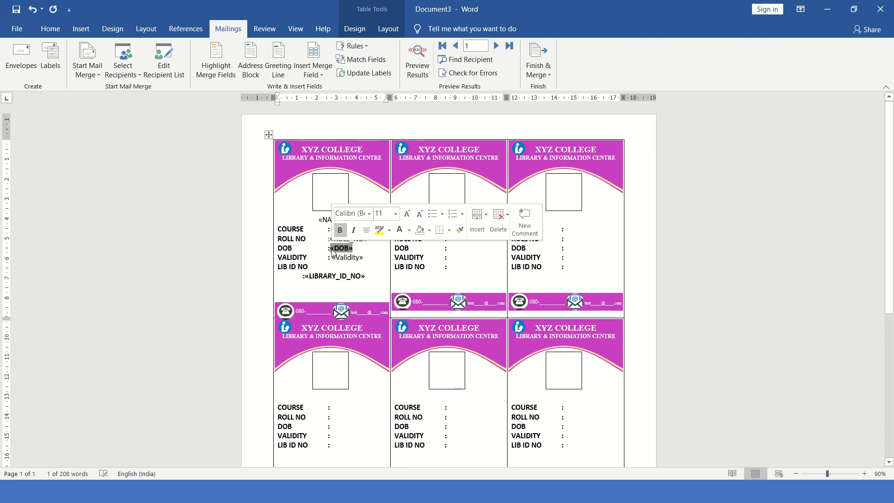
pyautogui.moveTo(366, 276); pyautogui.dragTo(301, 276)
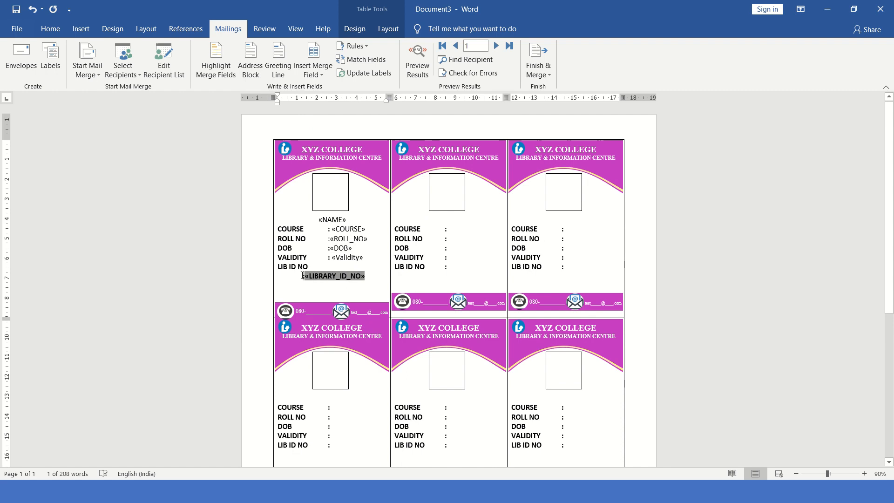
pyautogui.hotkey('ctrl', 'b')
# Copy the first card's merge fields to all cards with Update Labels and preview the merged results
pyautogui.click(320, 283)
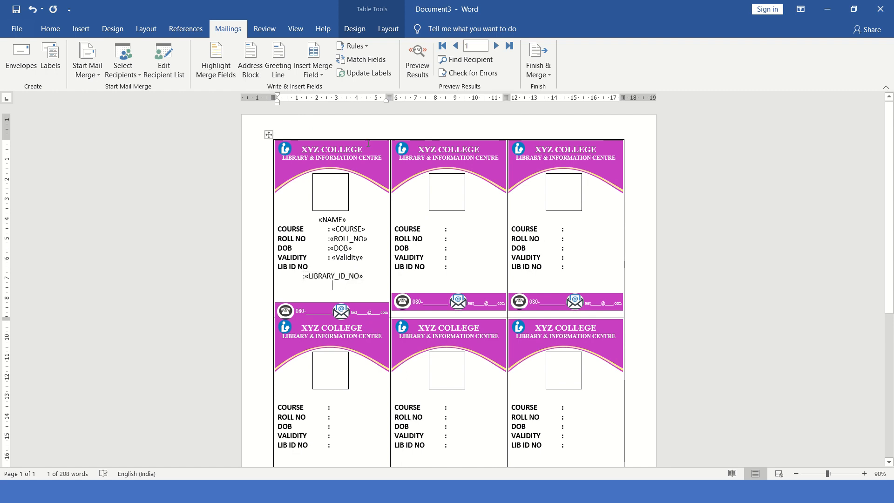
pyautogui.click(379, 74)
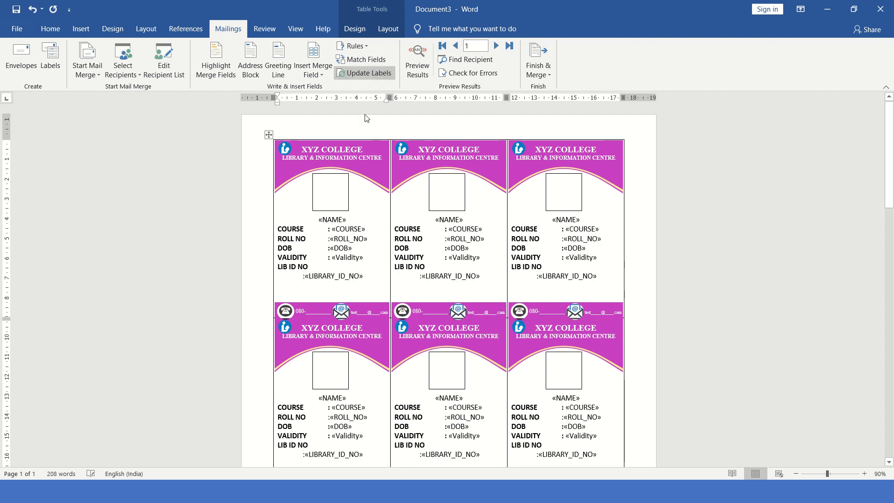
pyautogui.click(422, 70)
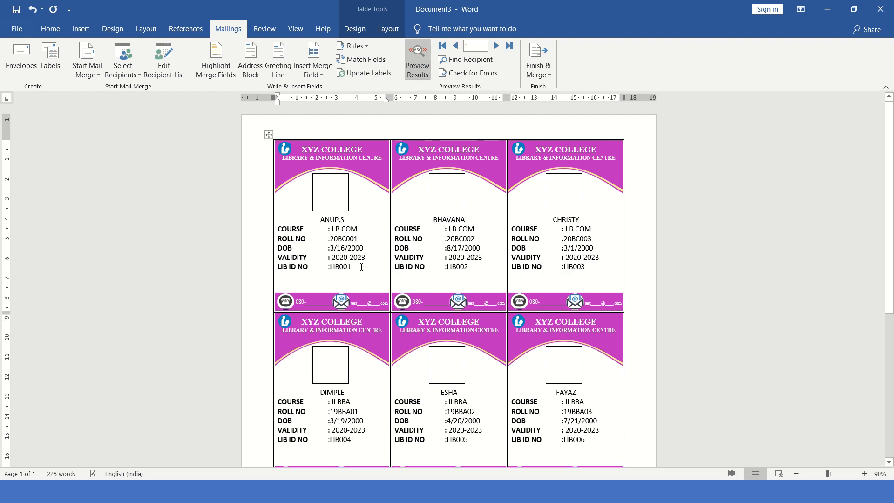
# Add a space after the colon in the LIB ID NO, DOB and ROLL NO lines of the first card
pyautogui.click(330, 268)
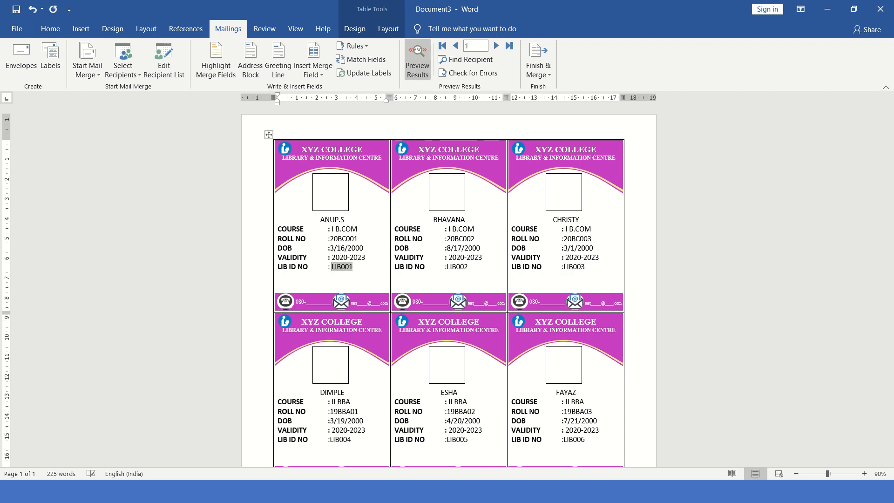
pyautogui.hotkey('ctrl', 'z')
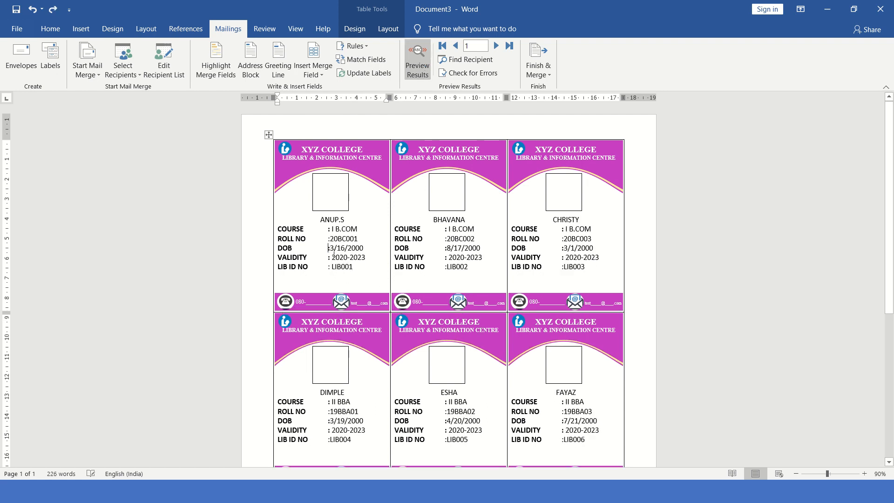
pyautogui.click(331, 251)
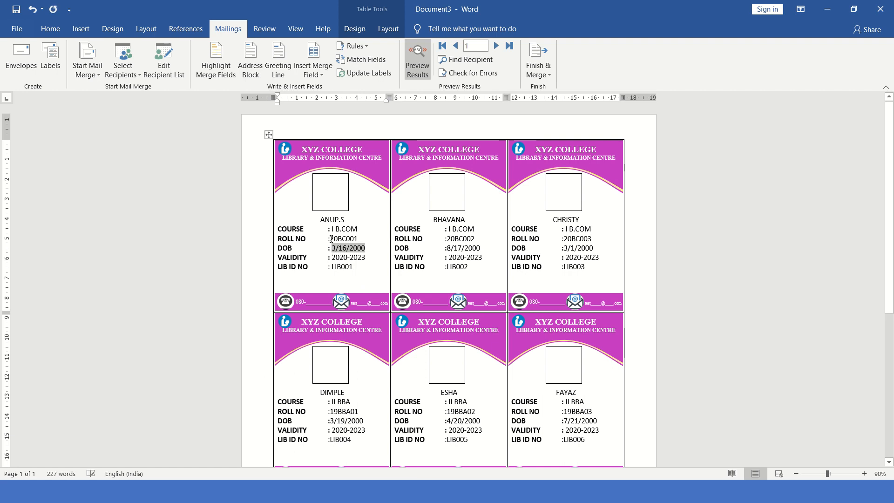
pyautogui.click(331, 239)
pyautogui.click(343, 262)
# Make the name on the first card bold and enlarge its font size to 16
pyautogui.click(356, 219)
pyautogui.tripleClick(308, 219)
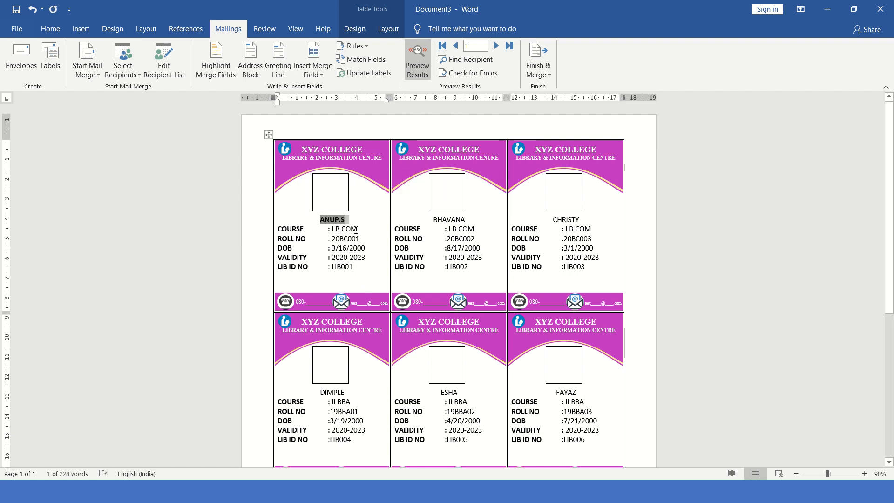
pyautogui.click(51, 28)
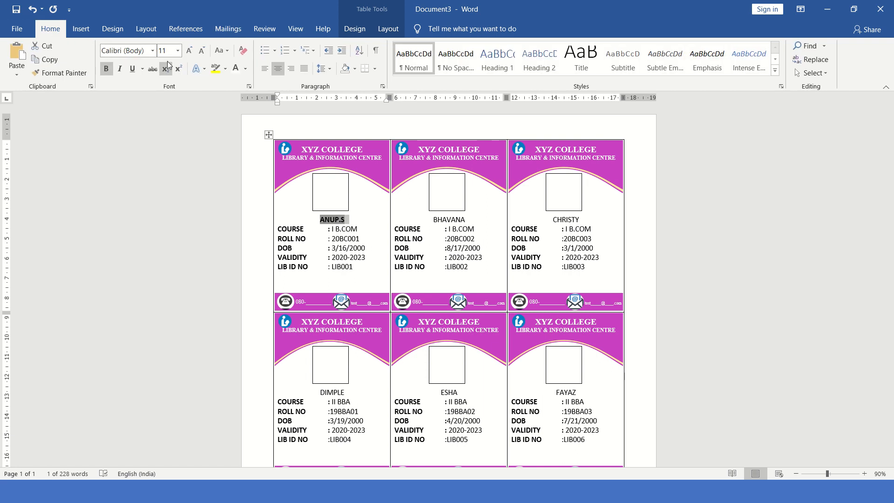
pyautogui.click(189, 51)
pyautogui.click(189, 51)
pyautogui.click(189, 50)
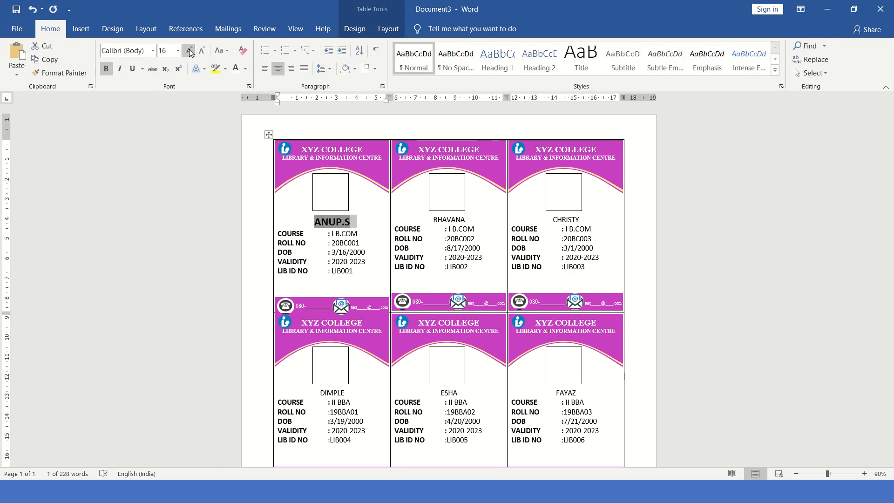
# Apply the first card's name formatting and spacing to all the other cards with Update Labels
pyautogui.click(364, 280)
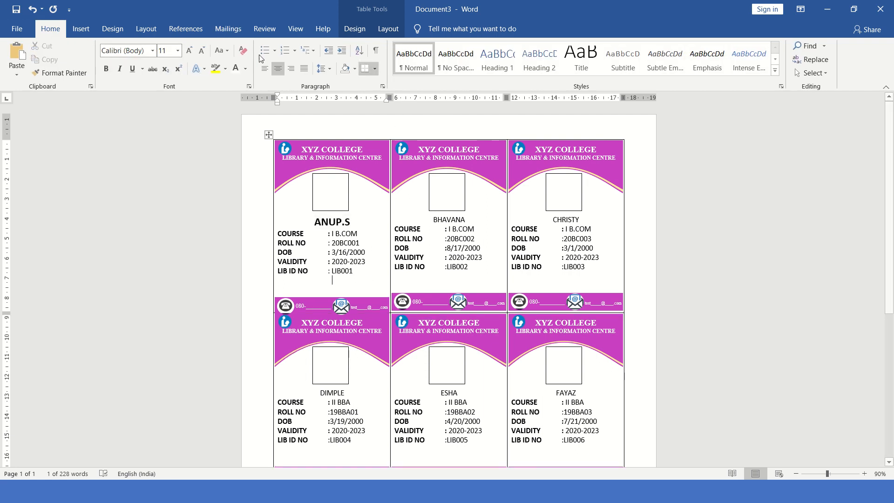
pyautogui.click(228, 28)
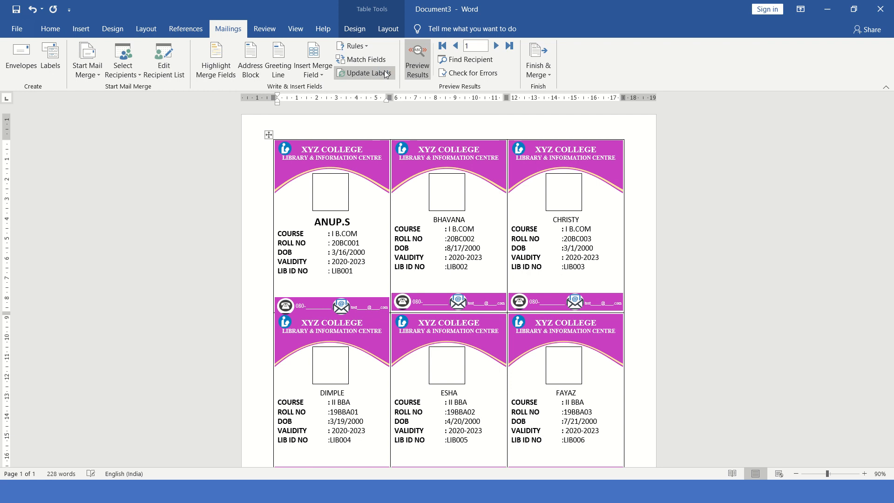
pyautogui.click(384, 71)
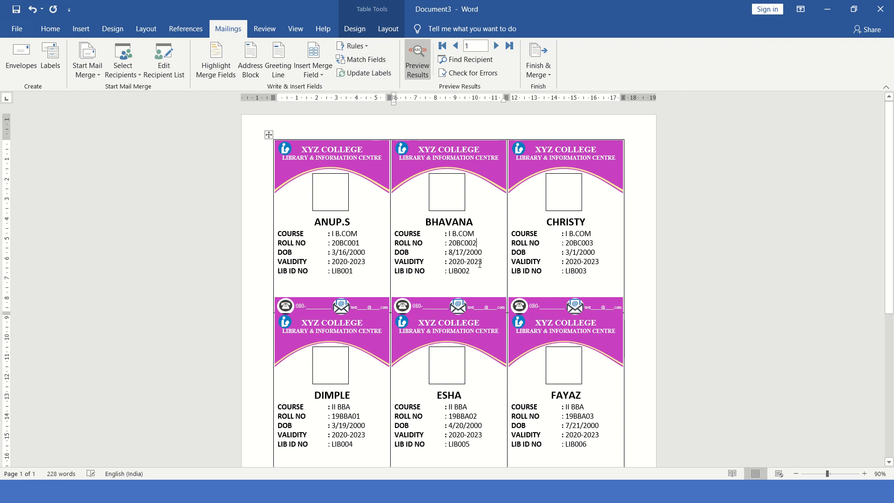
# Delete an empty line below LIB ID NO on the first card and insert the BARCODE merge field there
pyautogui.click(344, 282)
pyautogui.press('Delete')
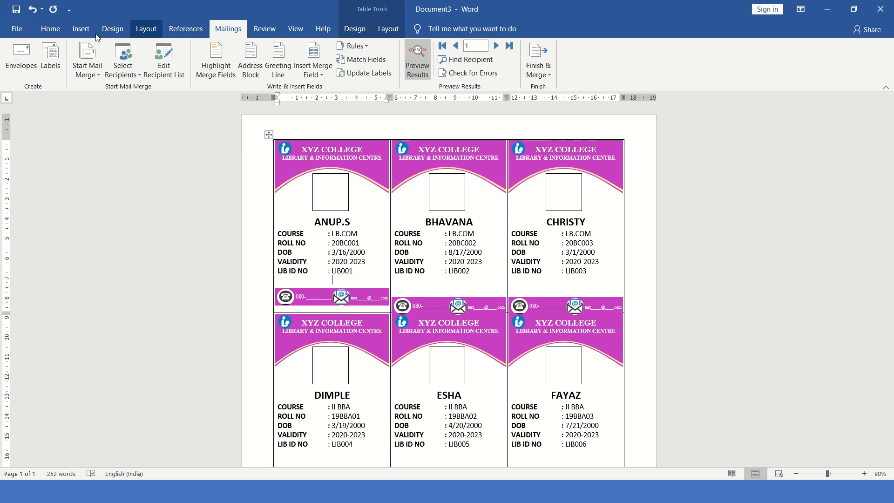
pyautogui.click(301, 65)
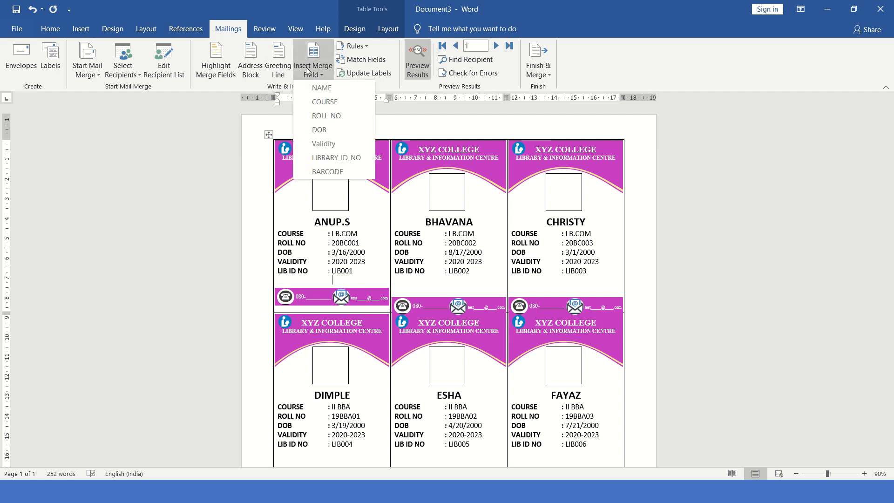
pyautogui.click(327, 170)
# Set the font of the first card's barcode field to Bar-Code 39
pyautogui.moveTo(361, 284); pyautogui.dragTo(317, 281)
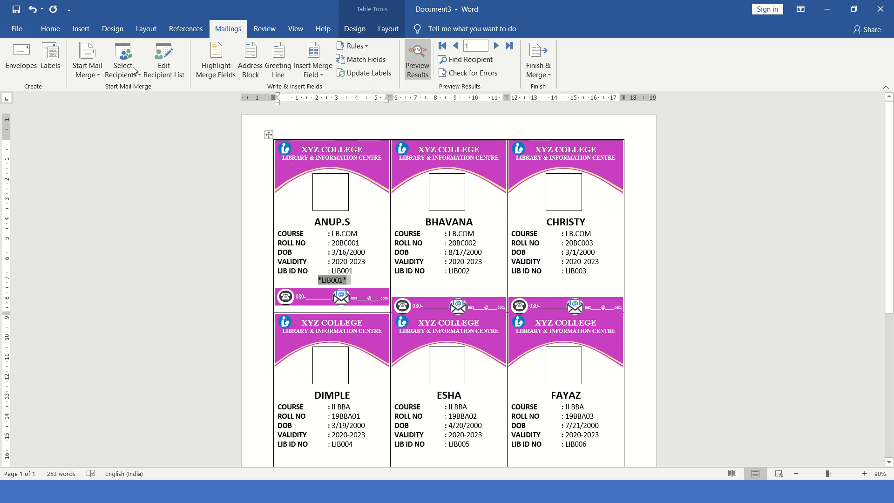
pyautogui.click(50, 29)
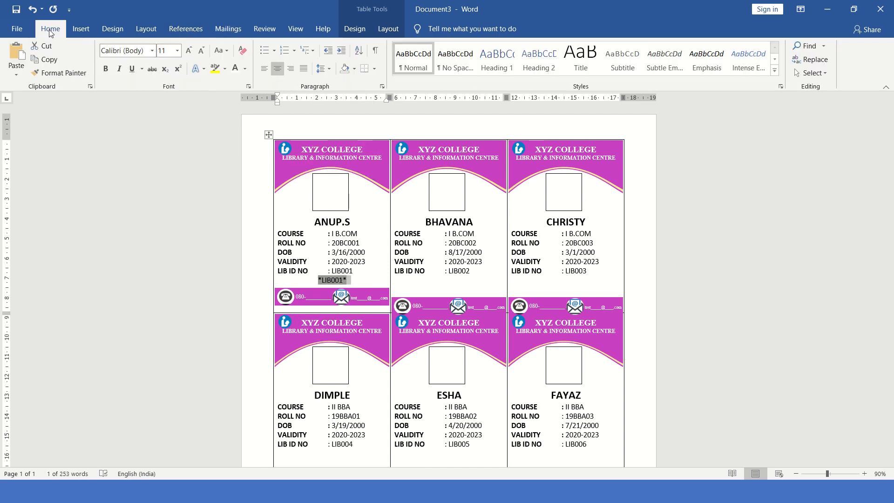
pyautogui.click(143, 52)
pyautogui.write('Bar-Code 39')
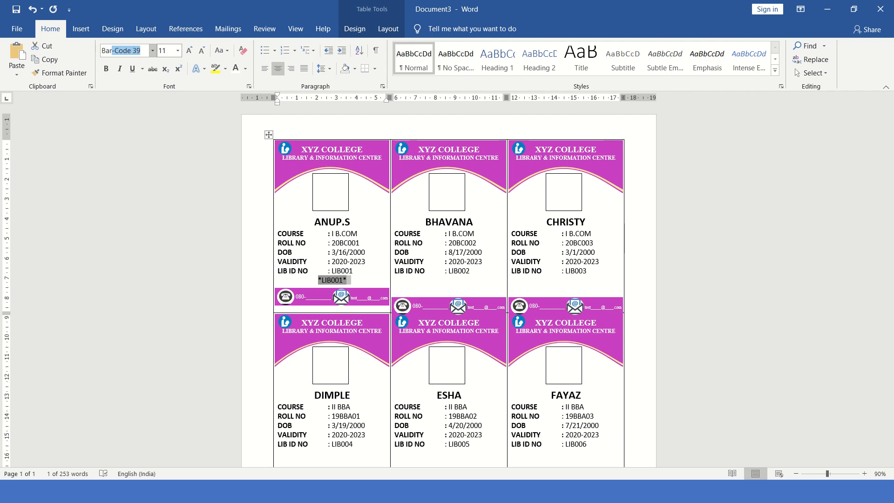
pyautogui.press('Return')
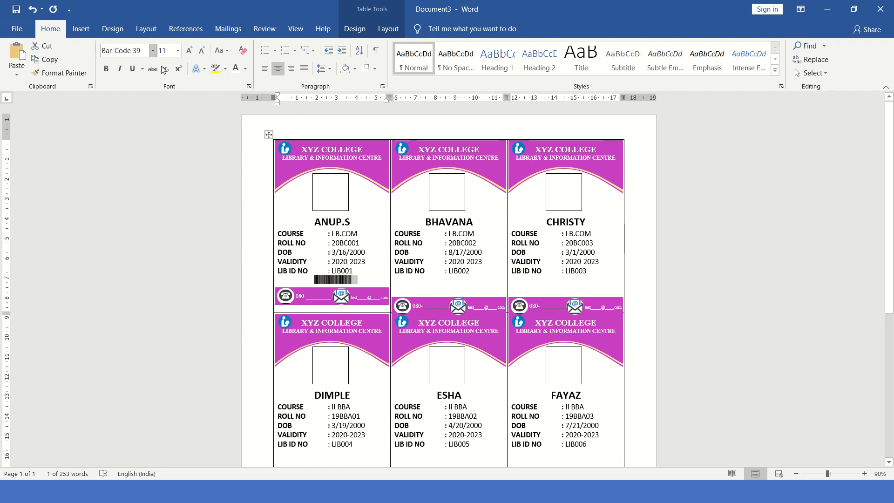
pyautogui.click(327, 235)
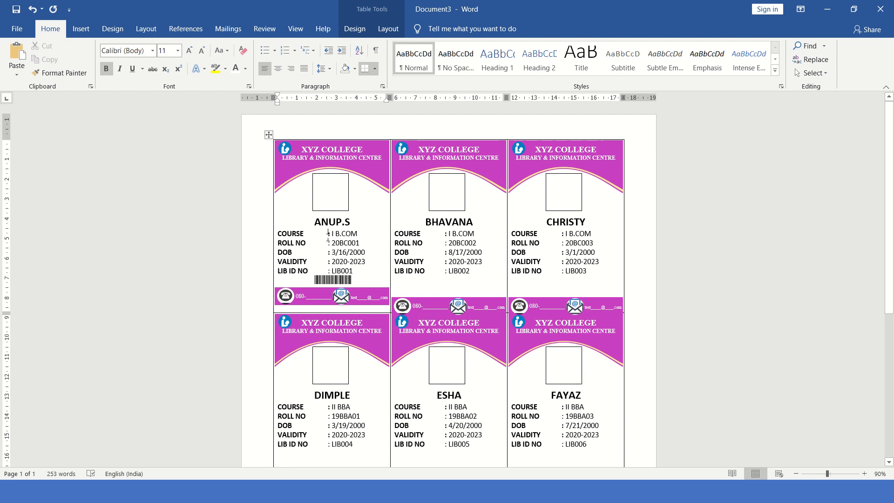
# Insert an empty line between the LIB ID NO line and the barcode on the first card
pyautogui.click(355, 282)
pyautogui.click(358, 271)
pyautogui.press('Return')
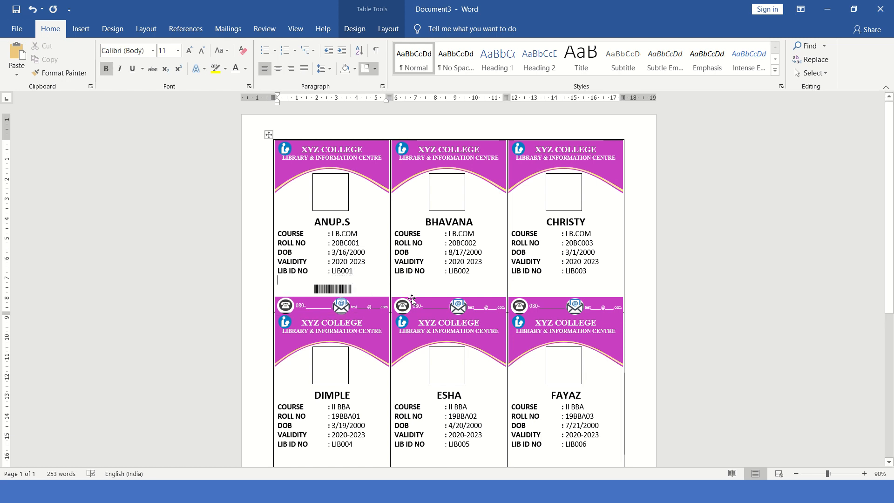
# Apply the first card's barcode and spacing to all the other cards with Update Labels and check every row
pyautogui.click(393, 140)
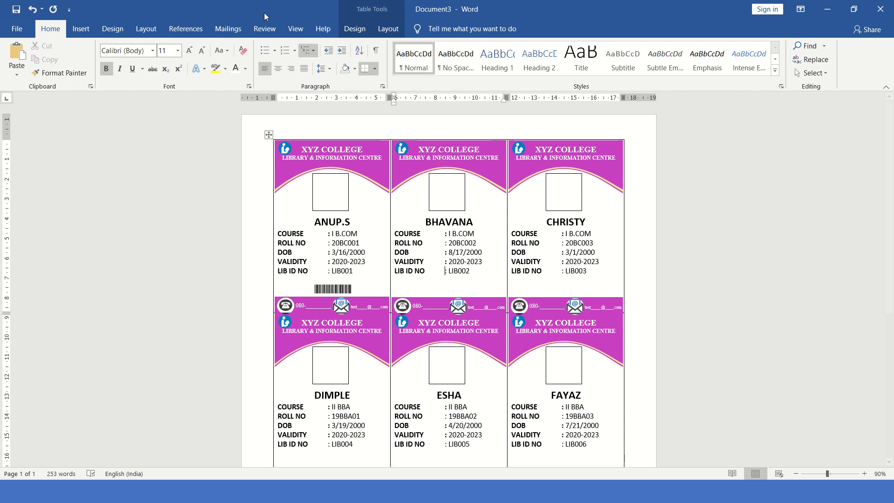
pyautogui.click(229, 29)
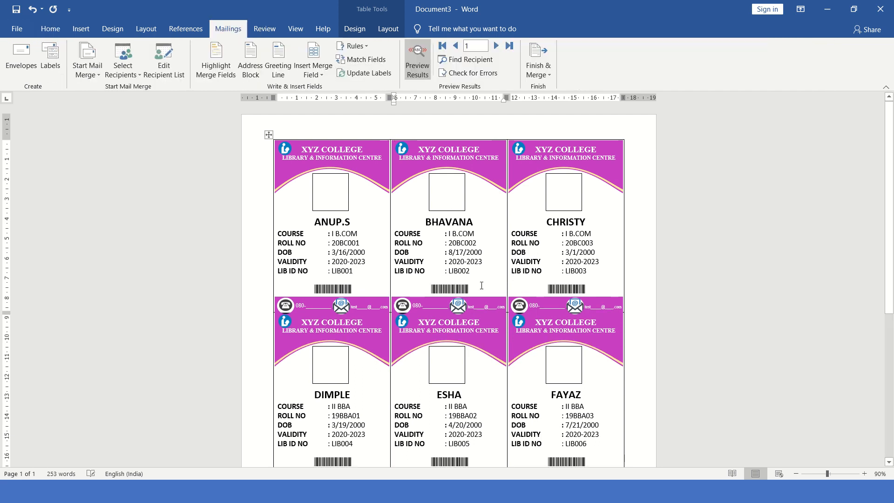
pyautogui.scroll(-1, 481, 289)
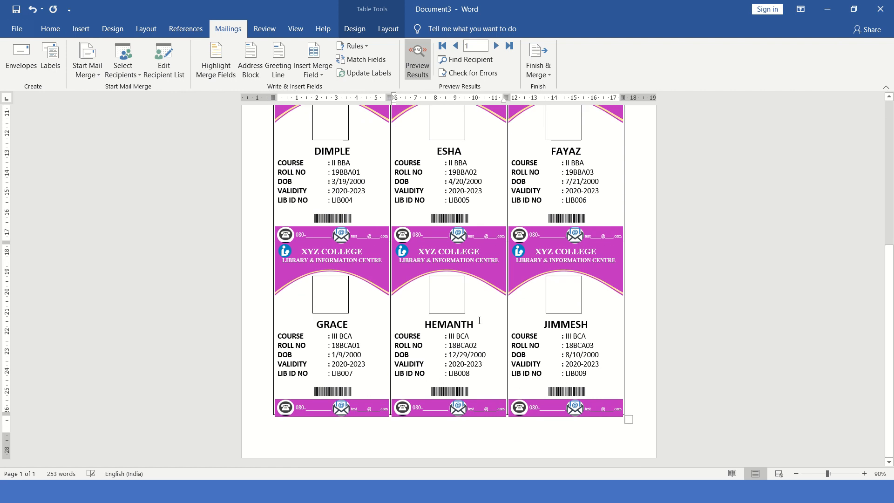
pyautogui.scroll(5, 485, 303)
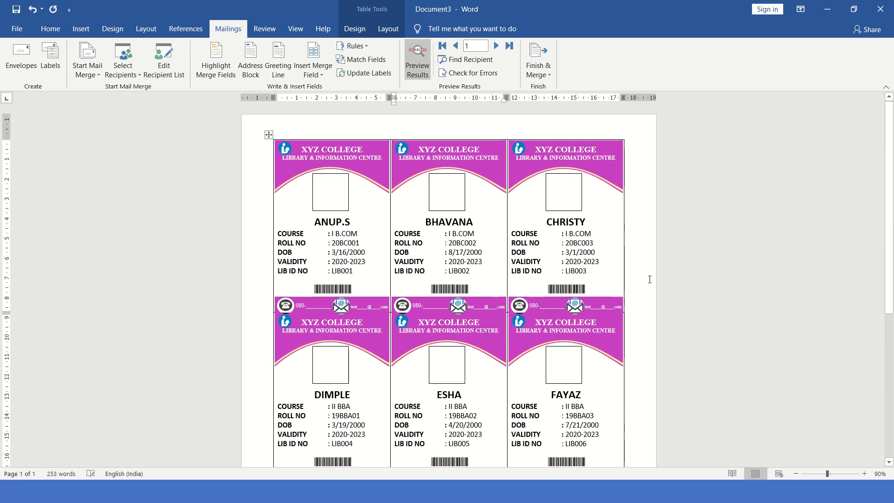
# Fill the first card's photo box with picture 23 from the ID CARD folder on the Desktop
pyautogui.click(320, 188)
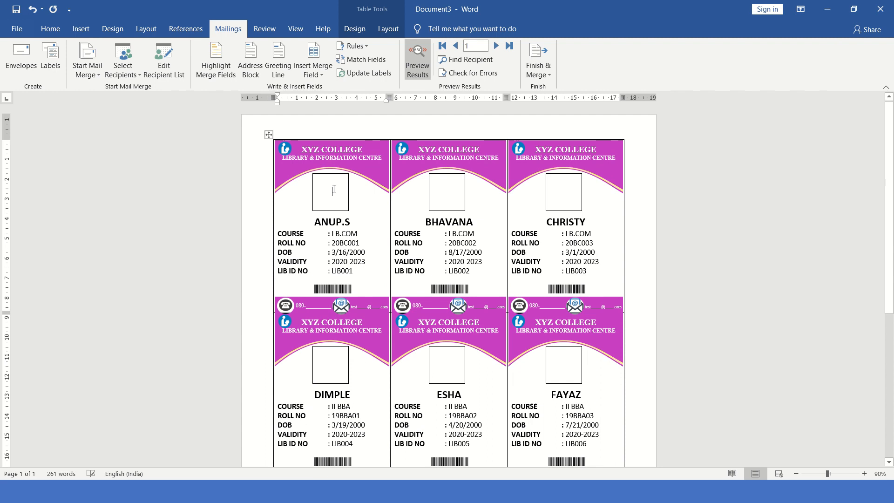
pyautogui.click(389, 29)
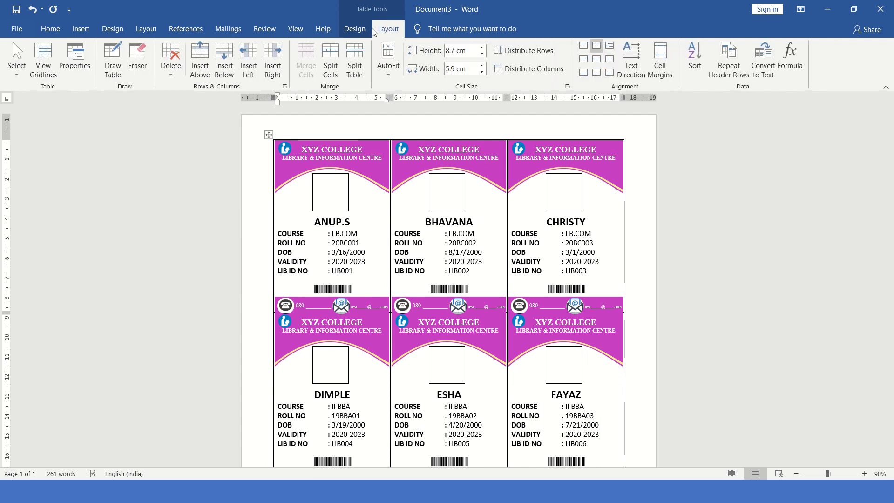
pyautogui.click(335, 178)
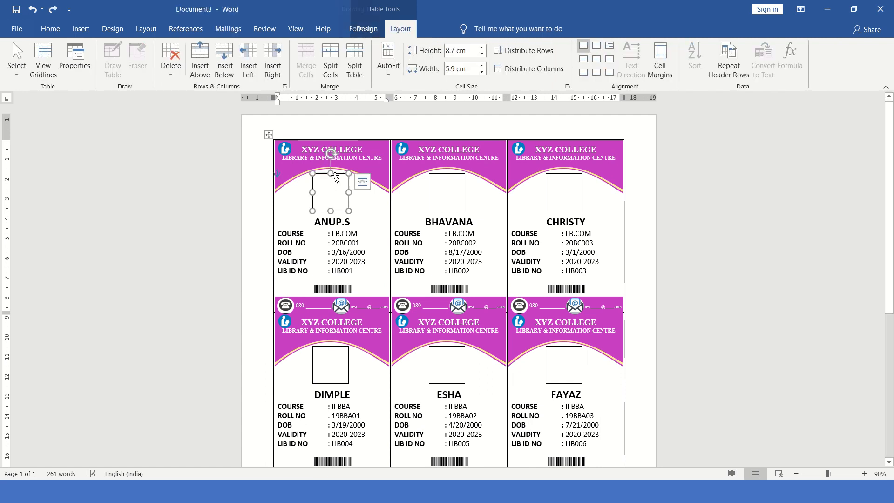
pyautogui.click(357, 34)
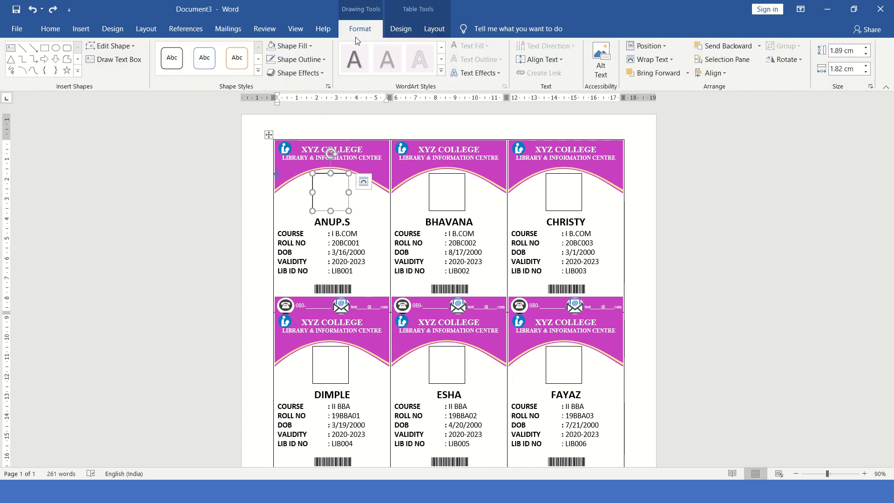
pyautogui.click(298, 46)
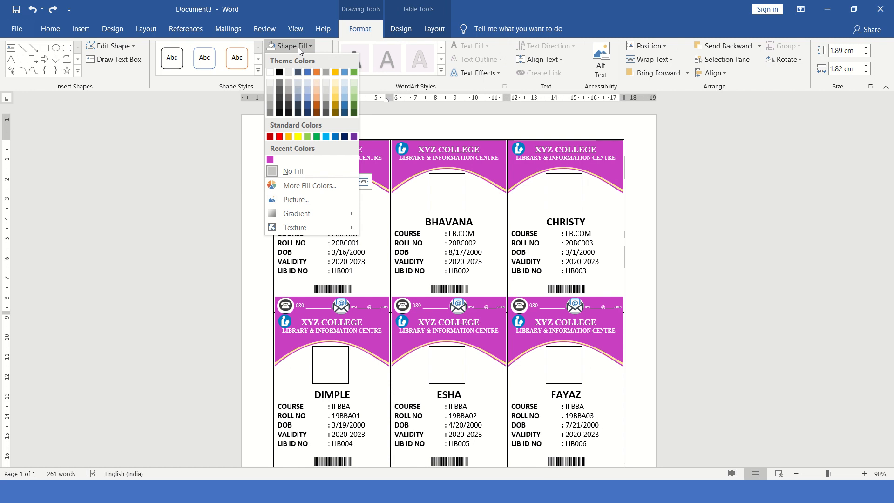
pyautogui.click(296, 199)
pyautogui.click(358, 215)
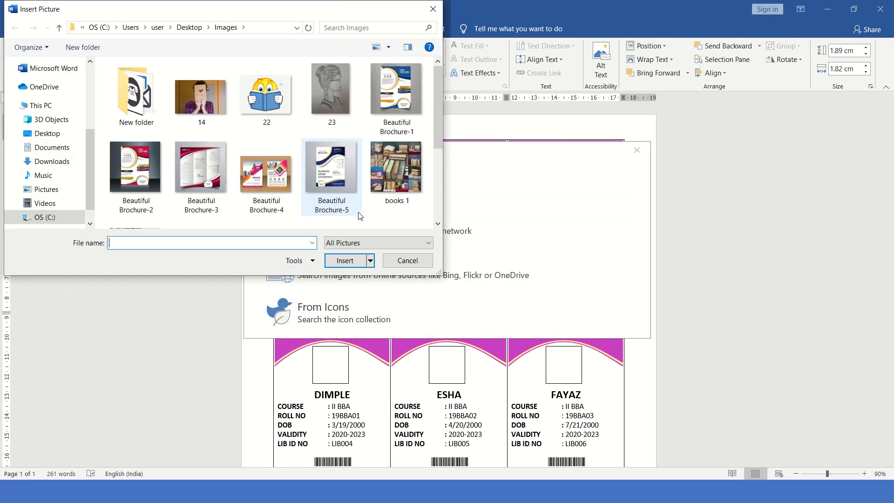
pyautogui.click(189, 27)
pyautogui.doubleClick(144, 95)
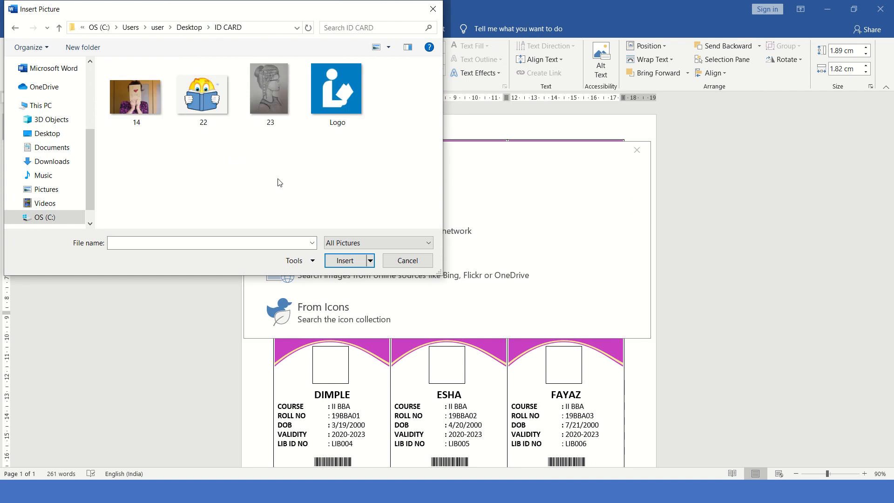
pyautogui.click(271, 97)
pyautogui.click(354, 261)
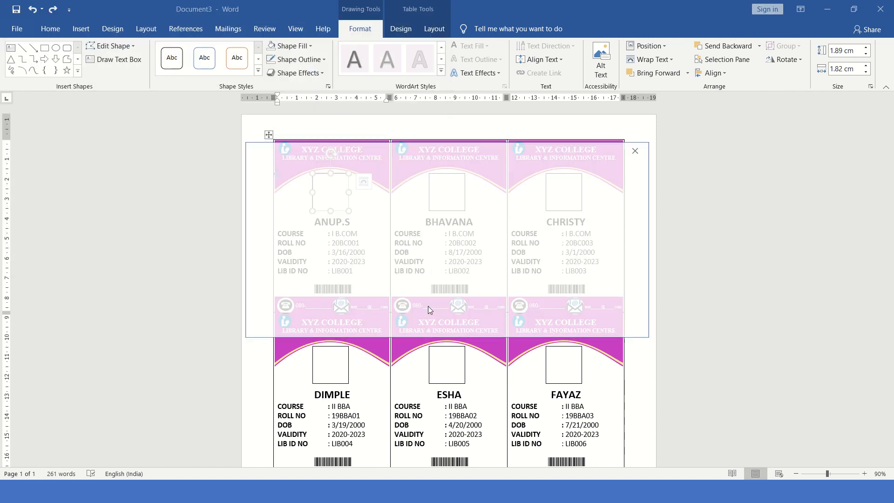
# Fill the photo box of the second card in the top row with picture 14 from the ID CARD folder
pyautogui.click(442, 181)
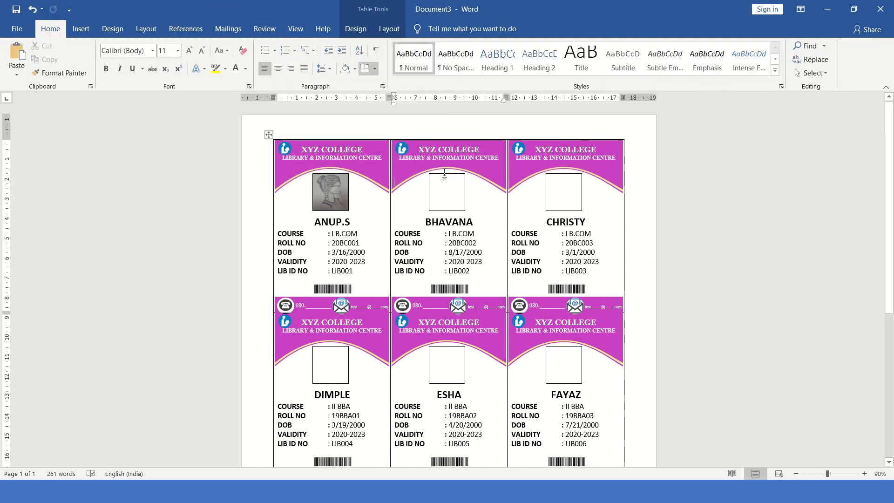
pyautogui.click(442, 174)
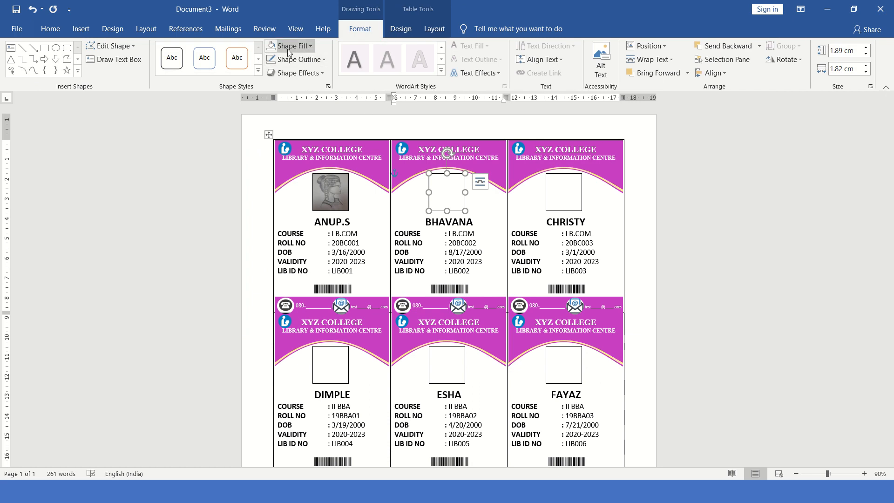
pyautogui.click(292, 47)
pyautogui.click(295, 199)
pyautogui.click(341, 230)
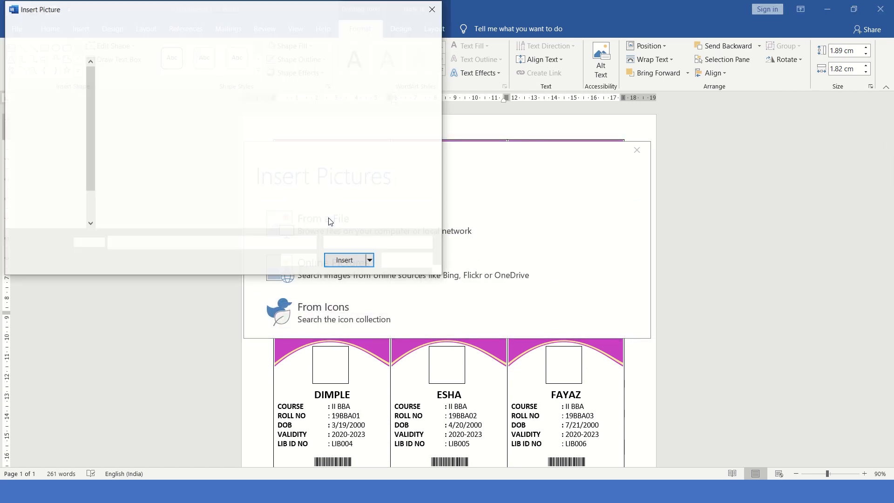
pyautogui.click(148, 107)
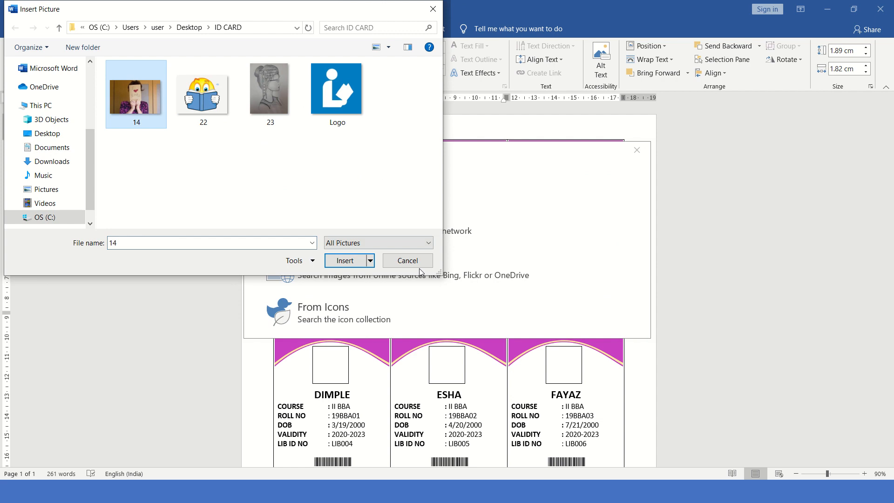
pyautogui.click(347, 261)
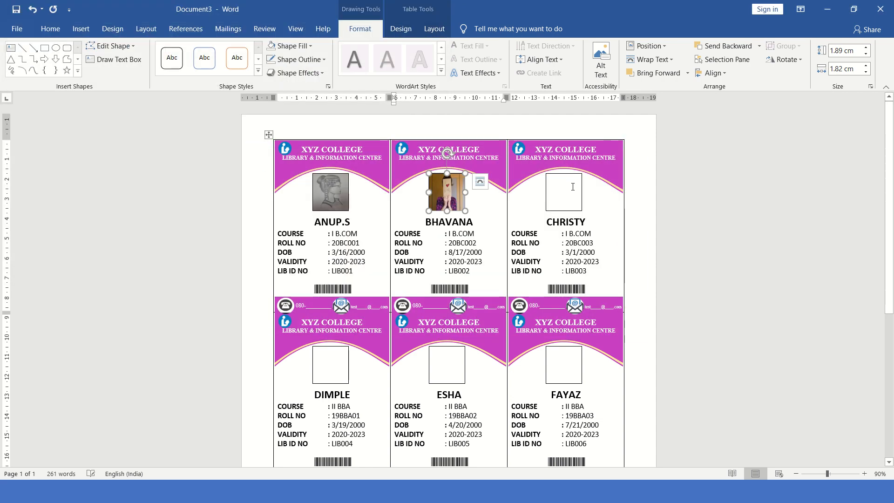
# Fill the photo box of the third card in the top row with picture 22 from the ID CARD folder and review the sheet
pyautogui.click(568, 175)
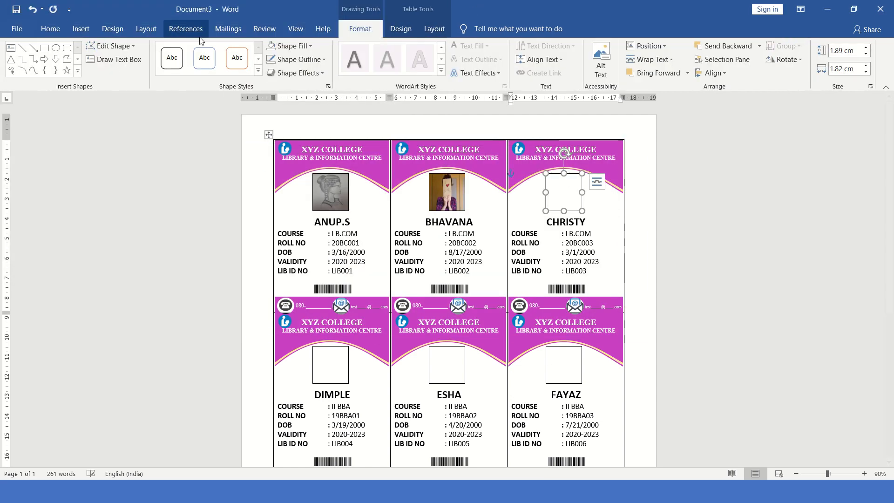
pyautogui.click(290, 46)
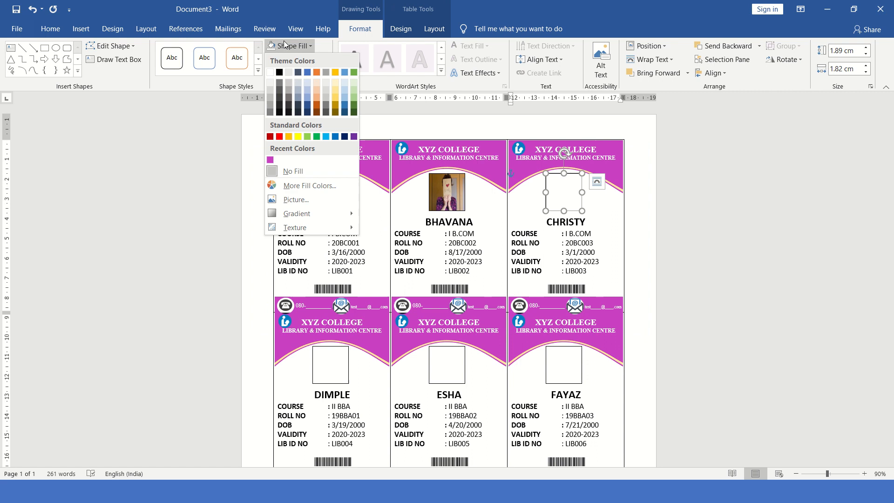
pyautogui.click(292, 199)
pyautogui.click(323, 222)
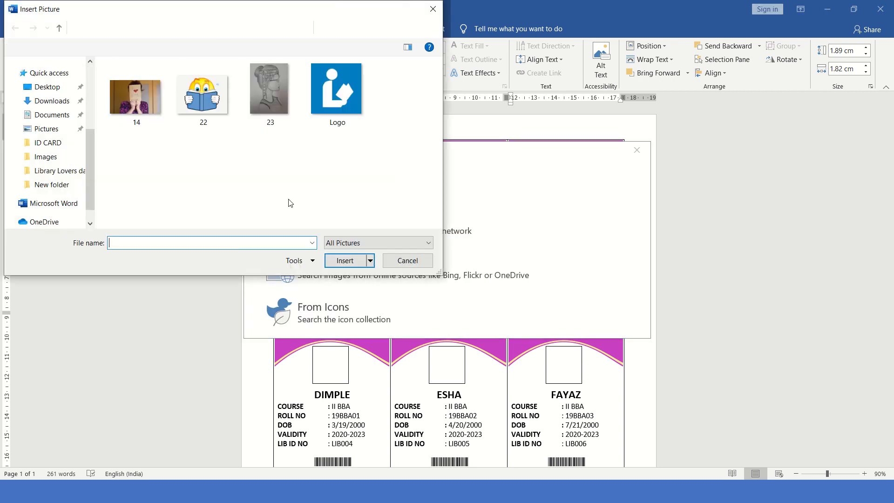
pyautogui.click(212, 106)
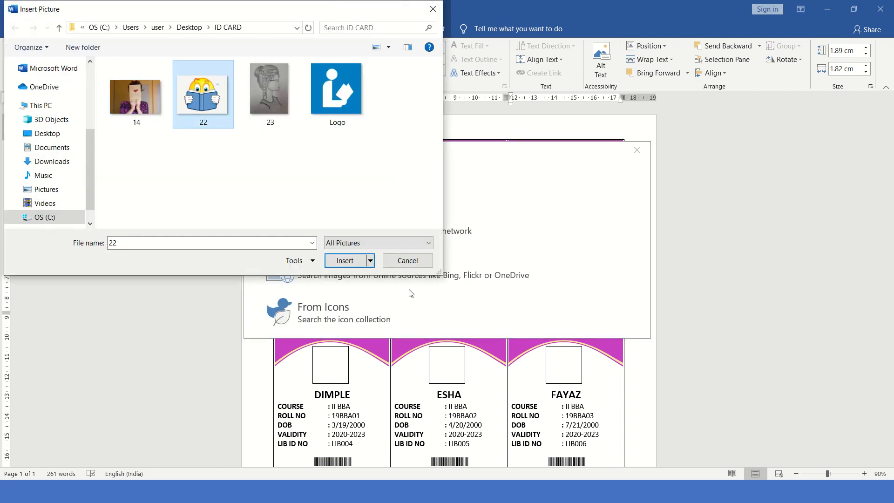
pyautogui.click(340, 260)
pyautogui.scroll(-8, 341, 257)
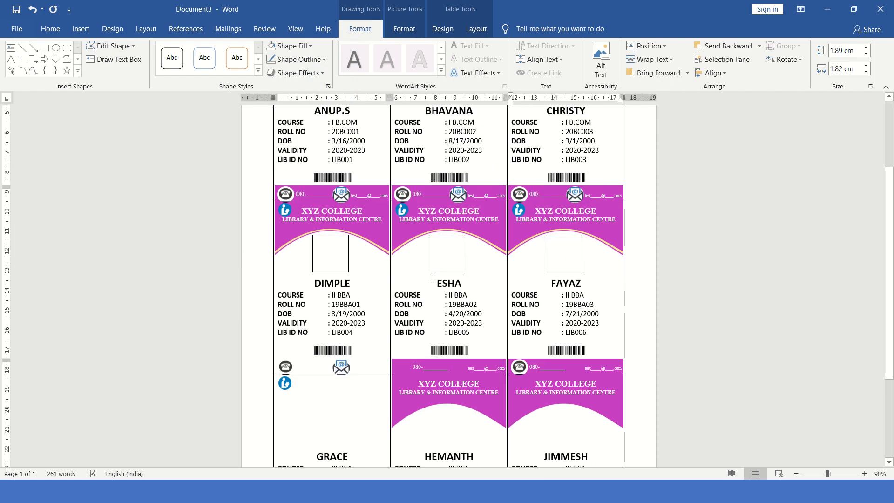
pyautogui.scroll(5, 437, 279)
pyautogui.scroll(4, 438, 280)
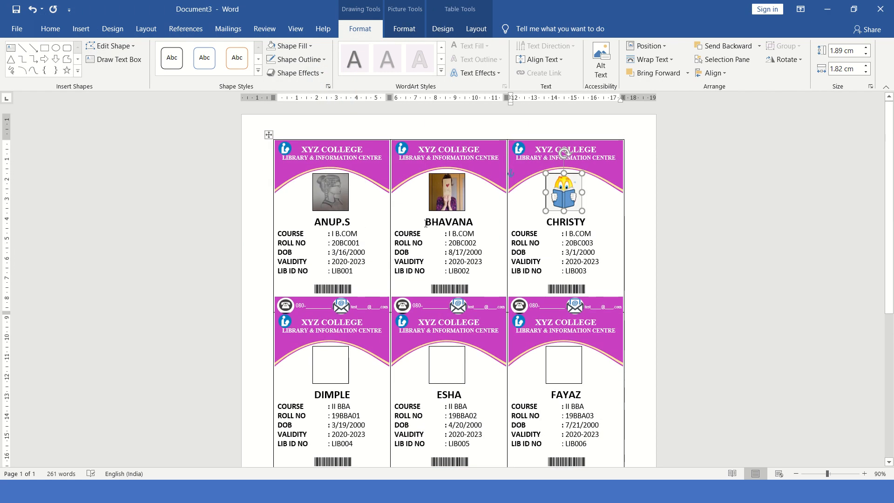
pyautogui.click(489, 288)
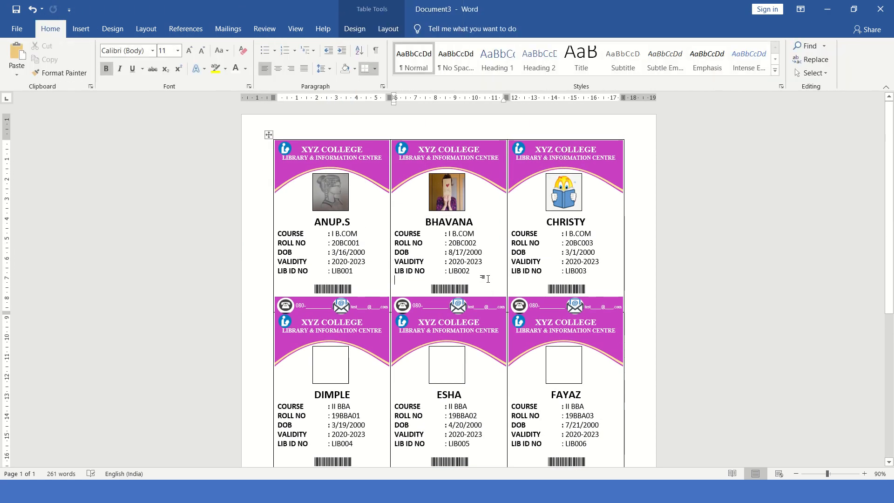
pyautogui.scroll(-10, 488, 278)
pyautogui.hotkey('alt', 'Tab')
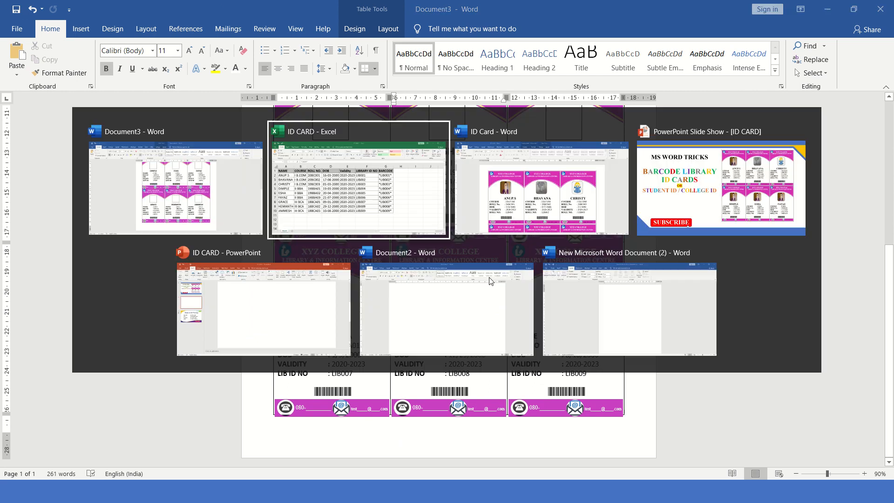
pyautogui.hotkey('alt', 'Tab')
pyautogui.hotkey('alt', 'Tab')
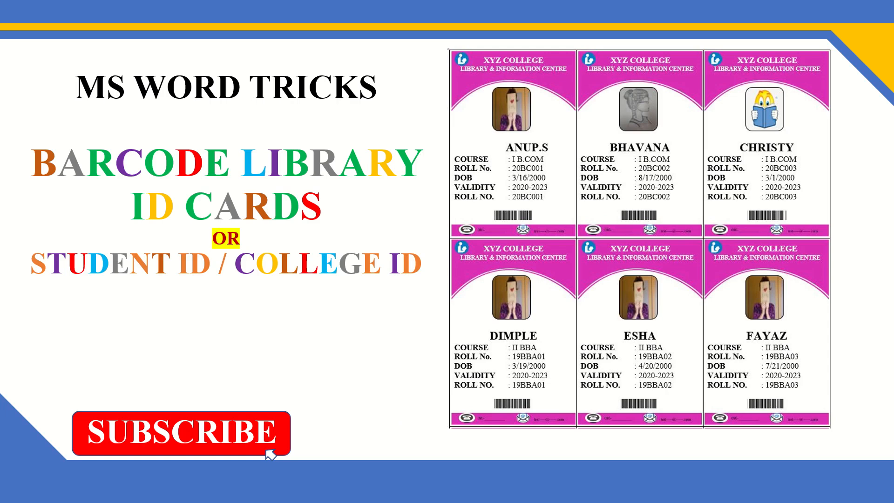
pyautogui.press('Right')
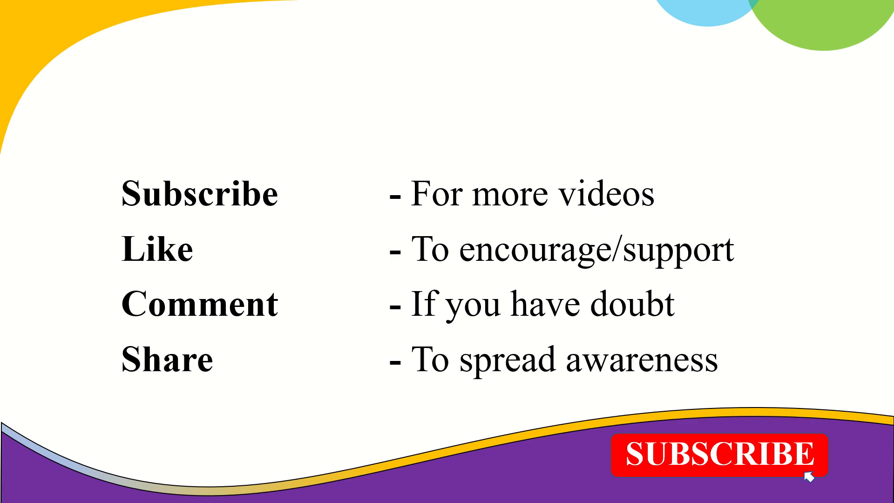